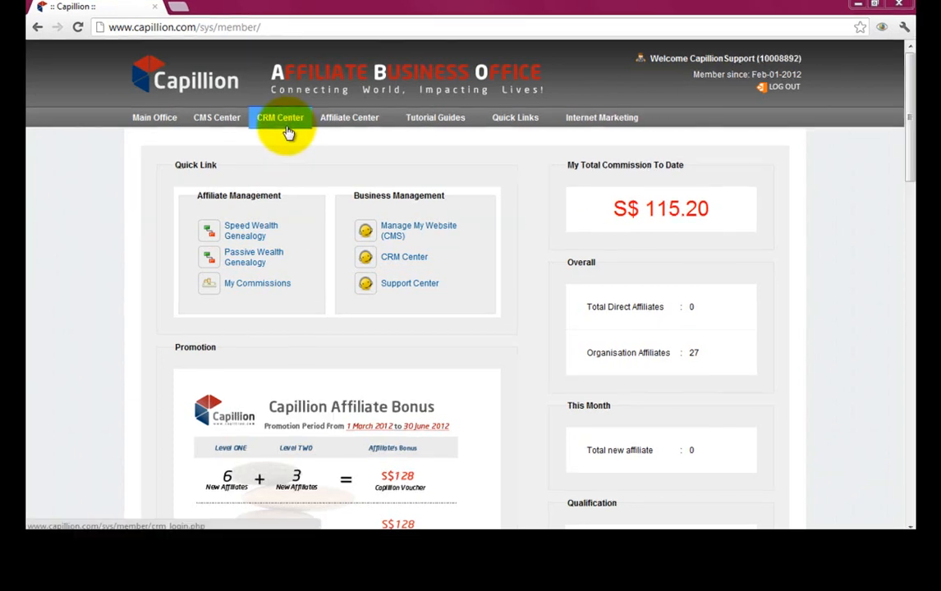
# - Open the CRM Center from the Business Management quick links
pyautogui.click(283, 121)
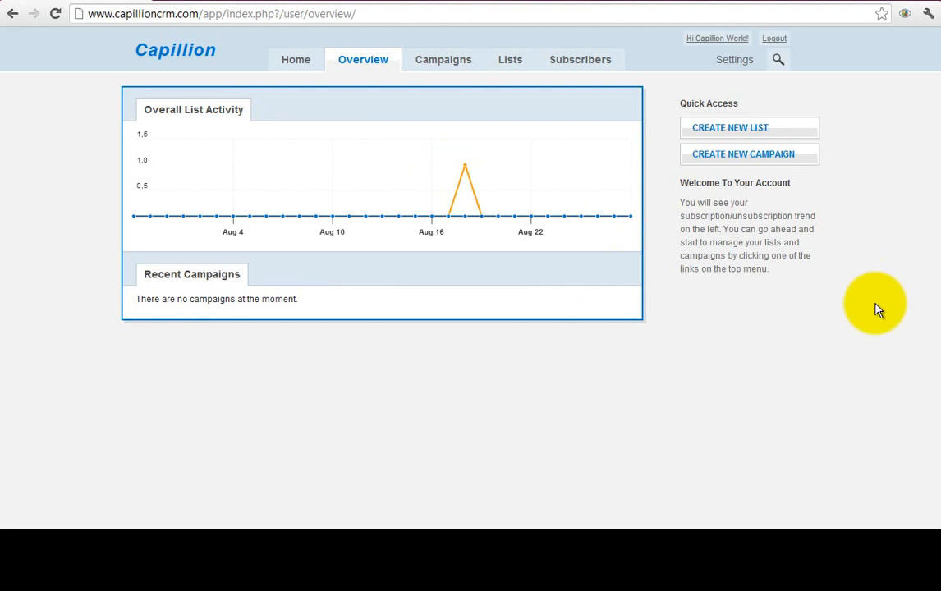
# - Create a subscriber list named demo3 with subscription type 'No confirmation required'
pyautogui.click(746, 139)
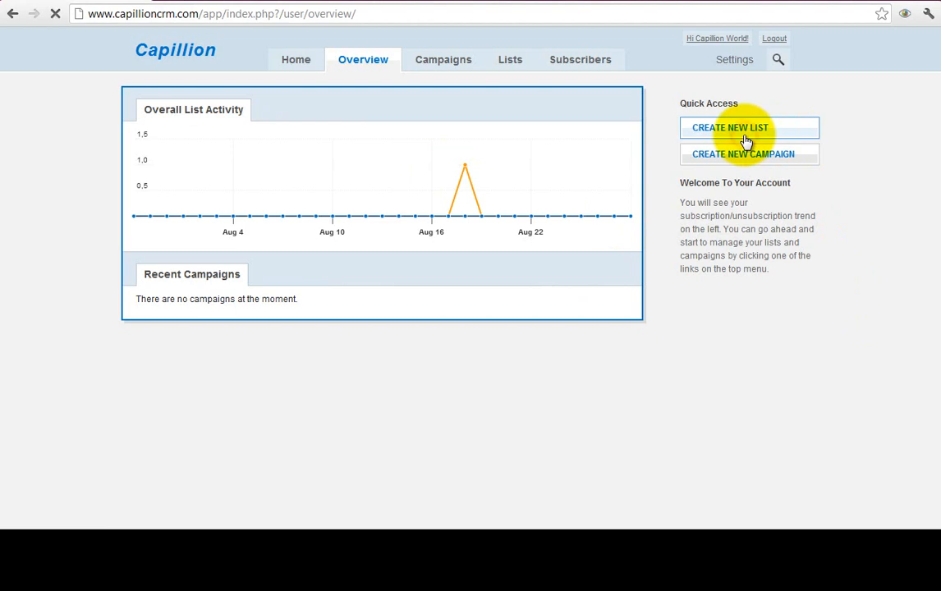
pyautogui.click(438, 168)
pyautogui.write('demo3')
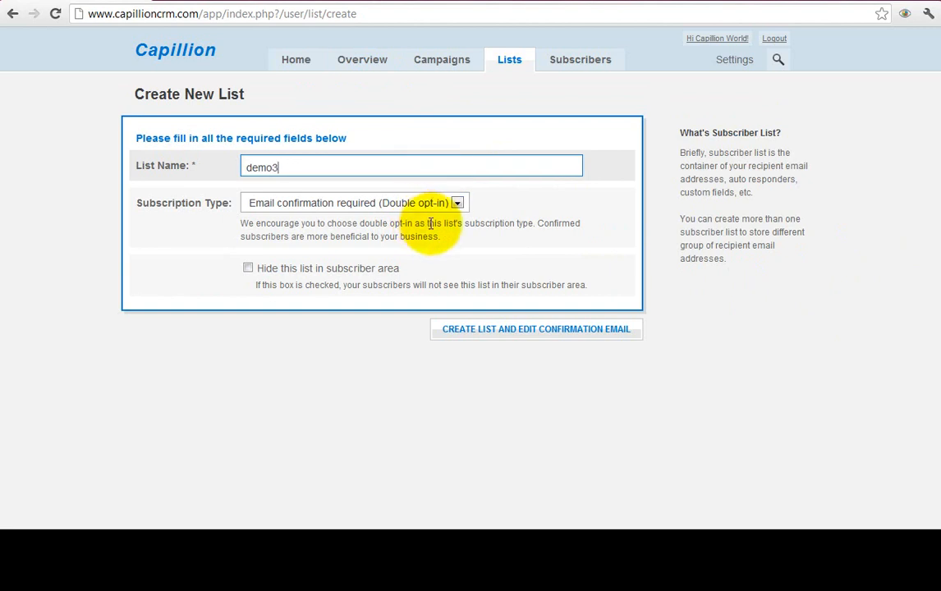
pyautogui.click(534, 202)
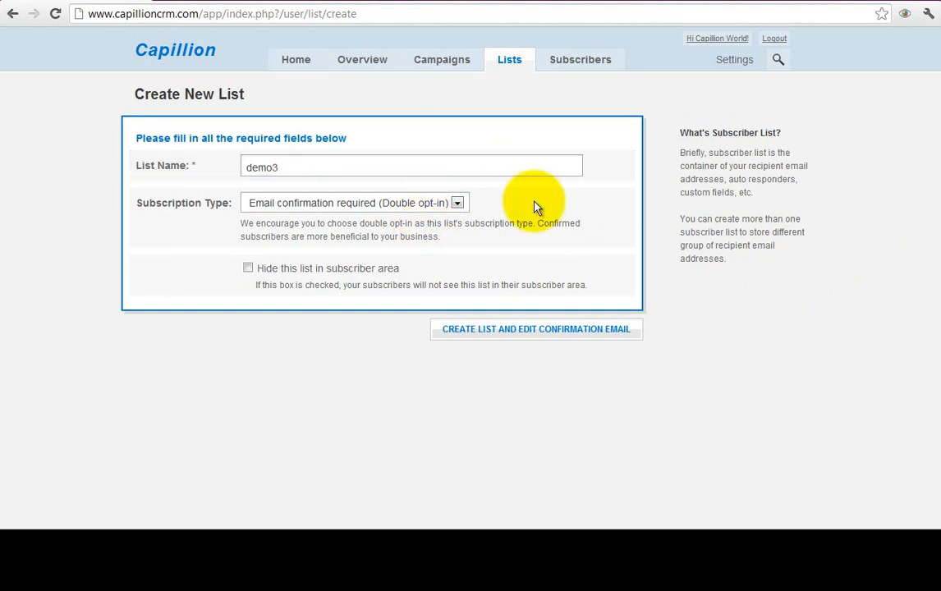
pyautogui.click(456, 204)
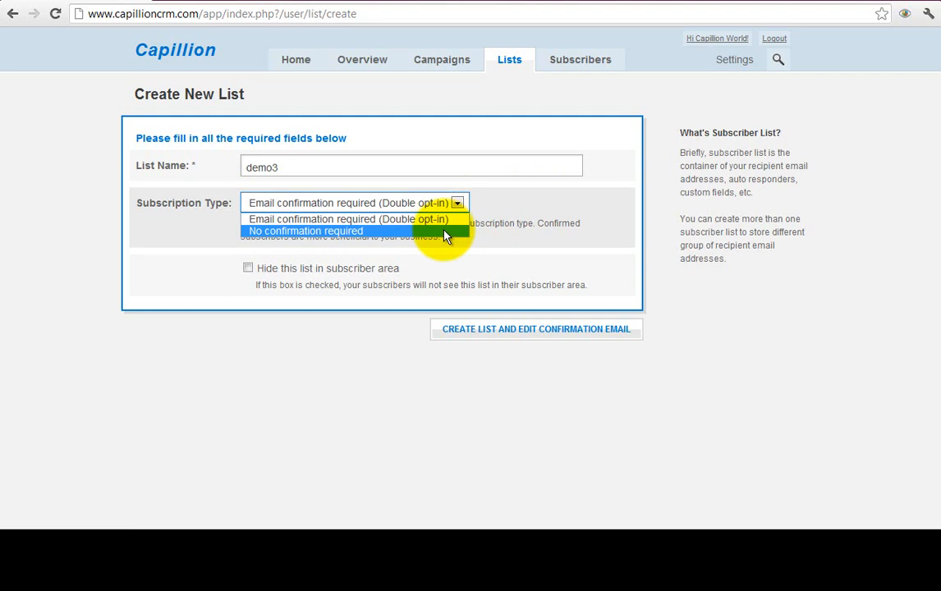
pyautogui.click(515, 219)
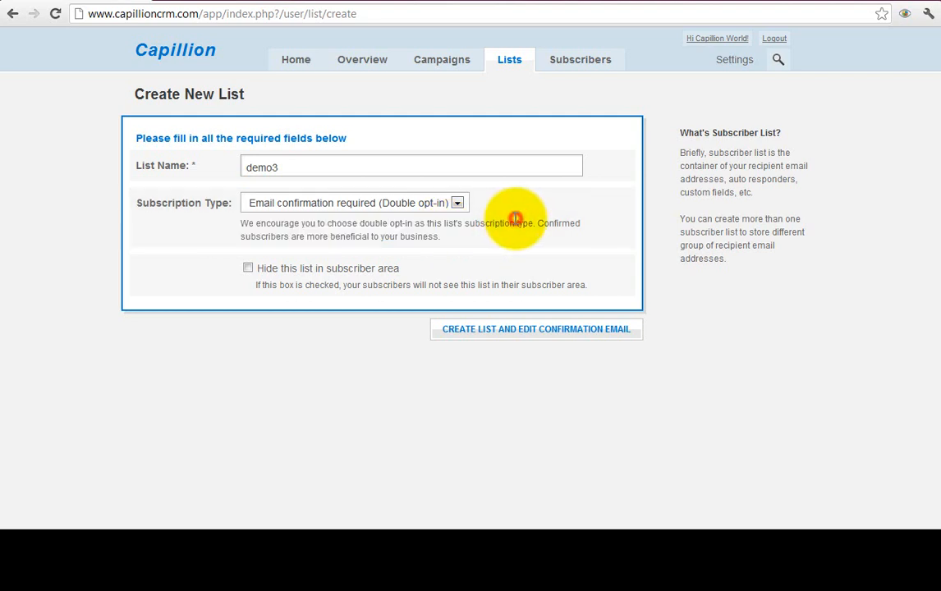
pyautogui.click(456, 211)
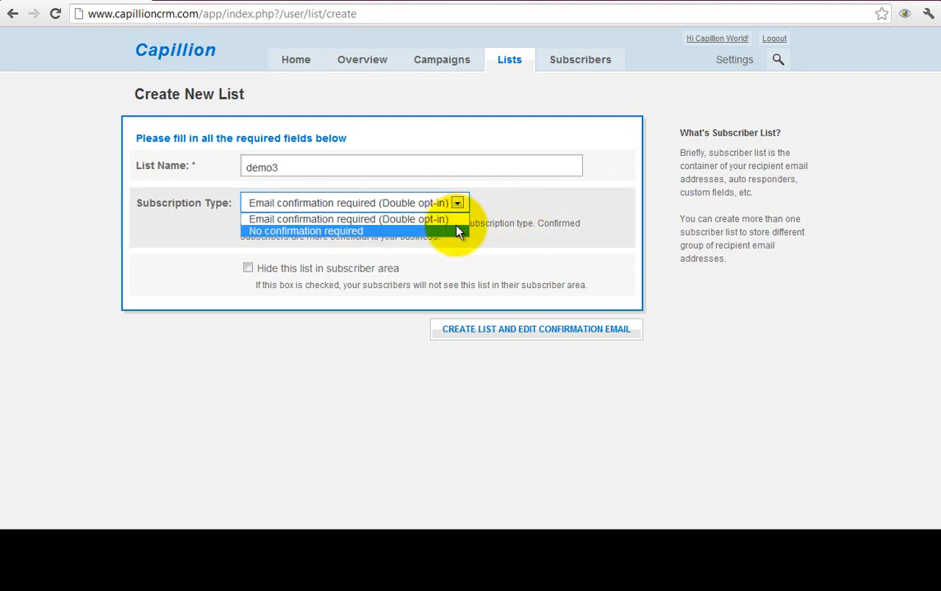
pyautogui.click(458, 233)
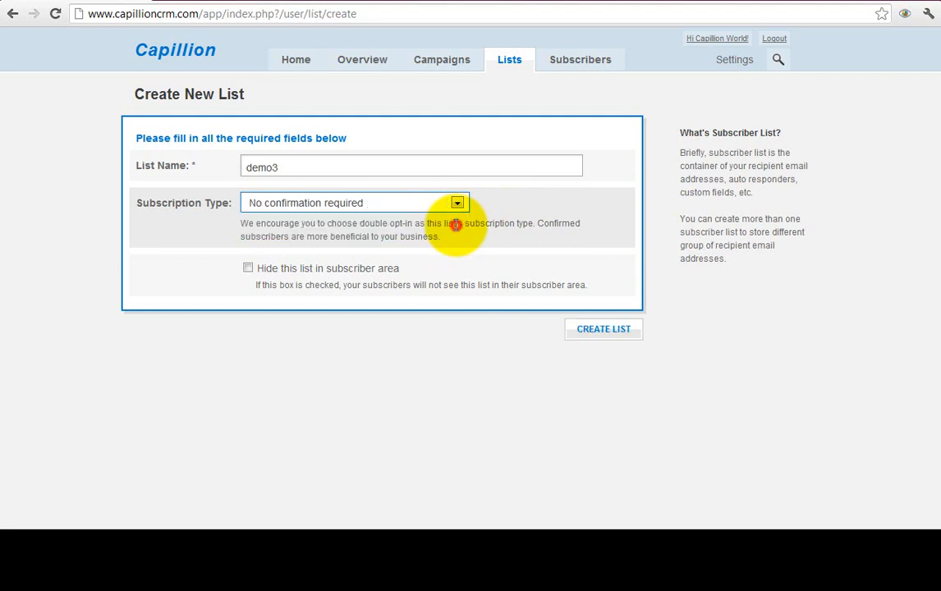
pyautogui.click(579, 331)
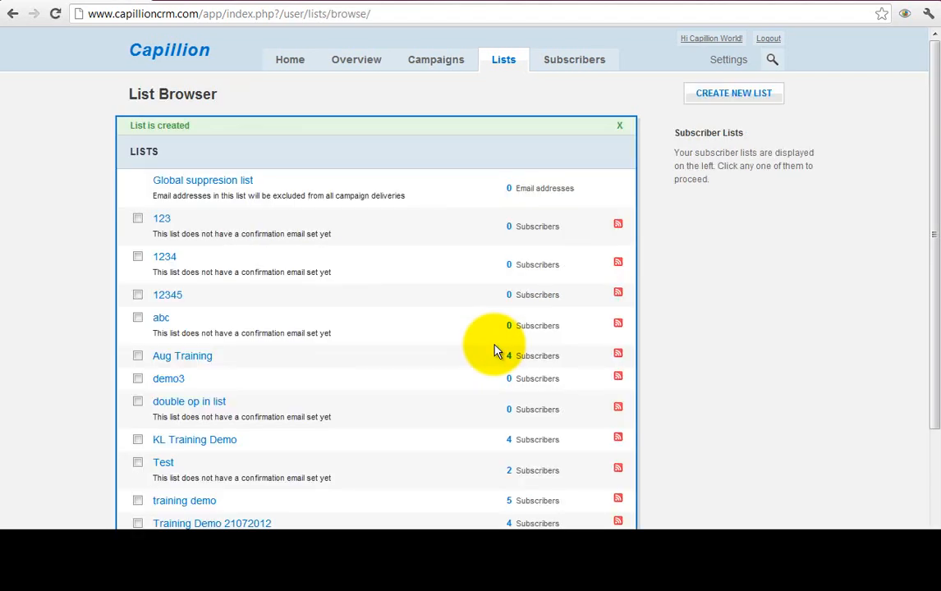
# - Open the demo3 list from the List Browser and view its Custom Fields page
pyautogui.click(702, 369)
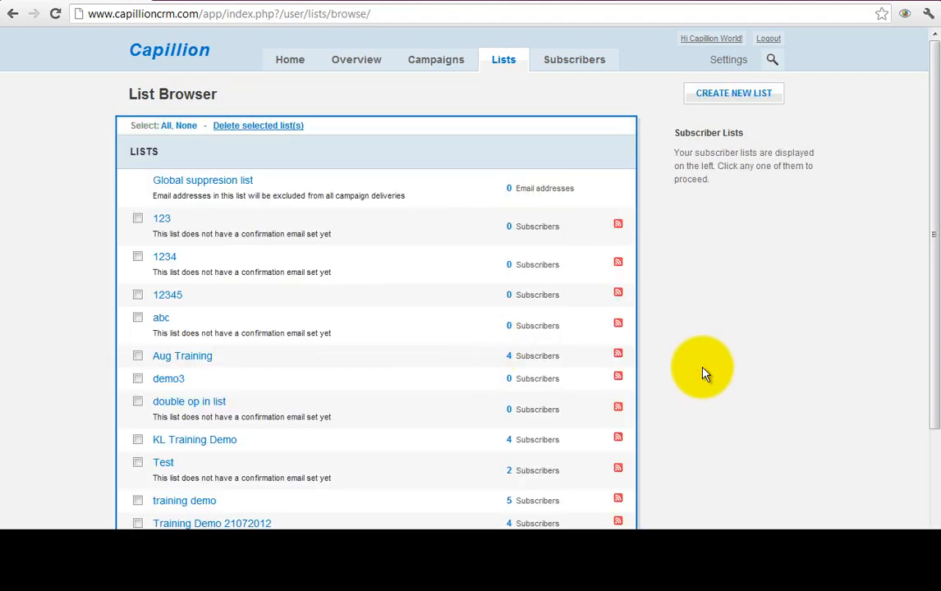
pyautogui.click(165, 381)
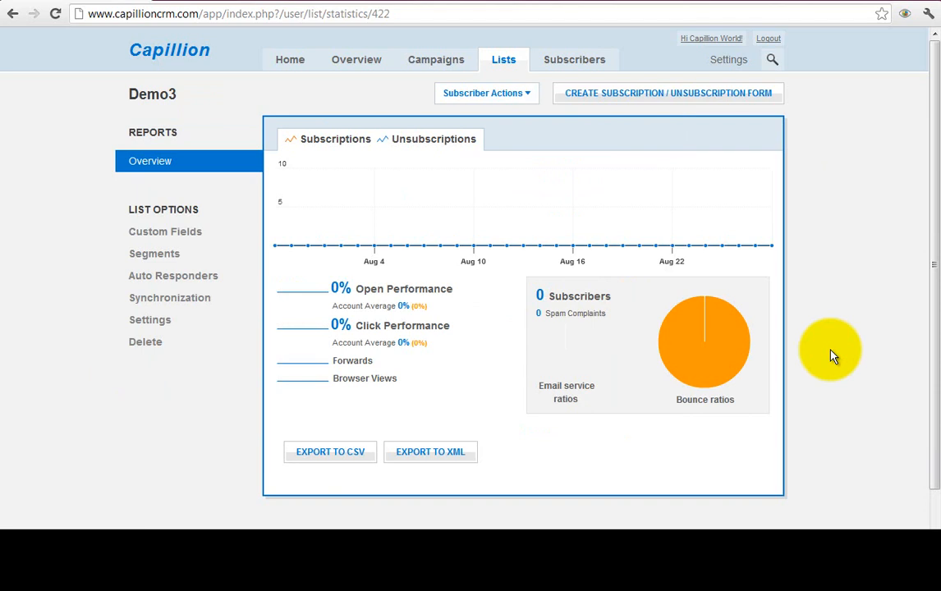
pyautogui.click(177, 240)
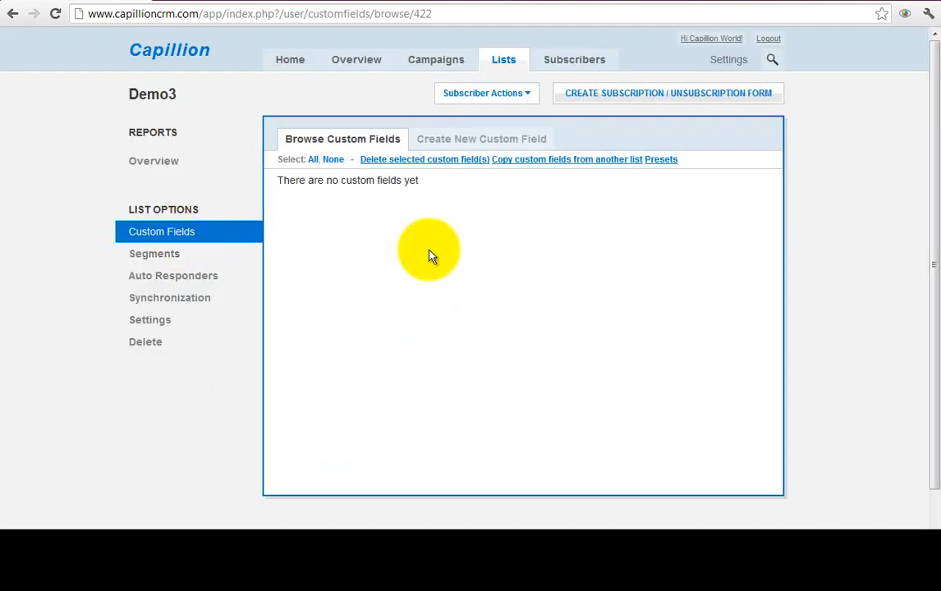
# - Add a Single line custom field 'Name' with Letters validation to demo3
pyautogui.click(473, 149)
pyautogui.click(498, 197)
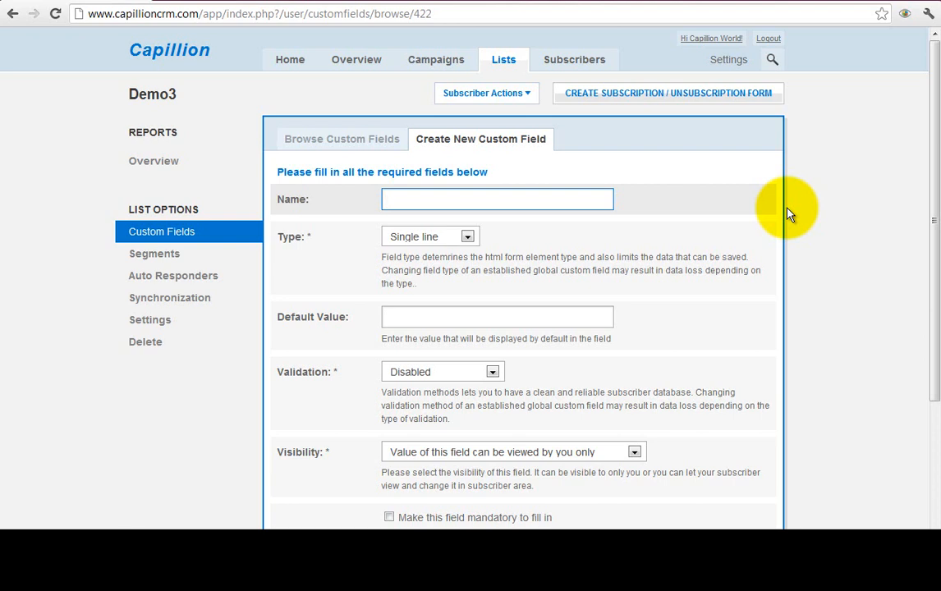
pyautogui.write('Name')
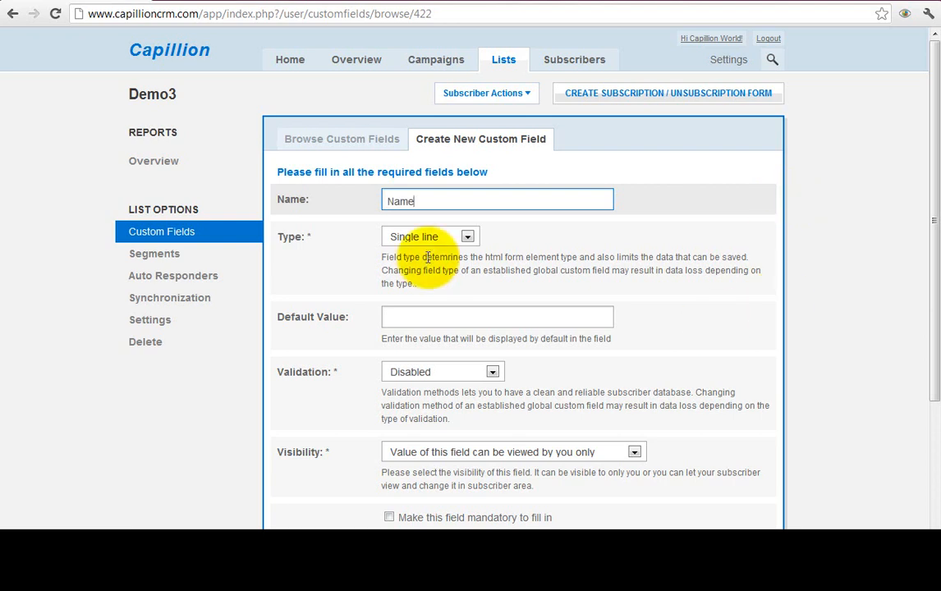
pyautogui.click(447, 239)
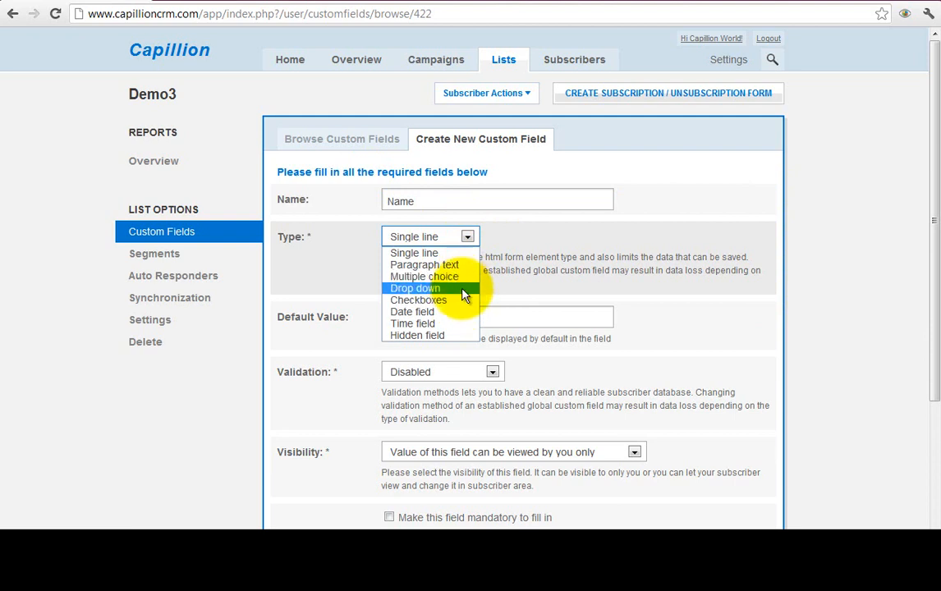
pyautogui.click(521, 279)
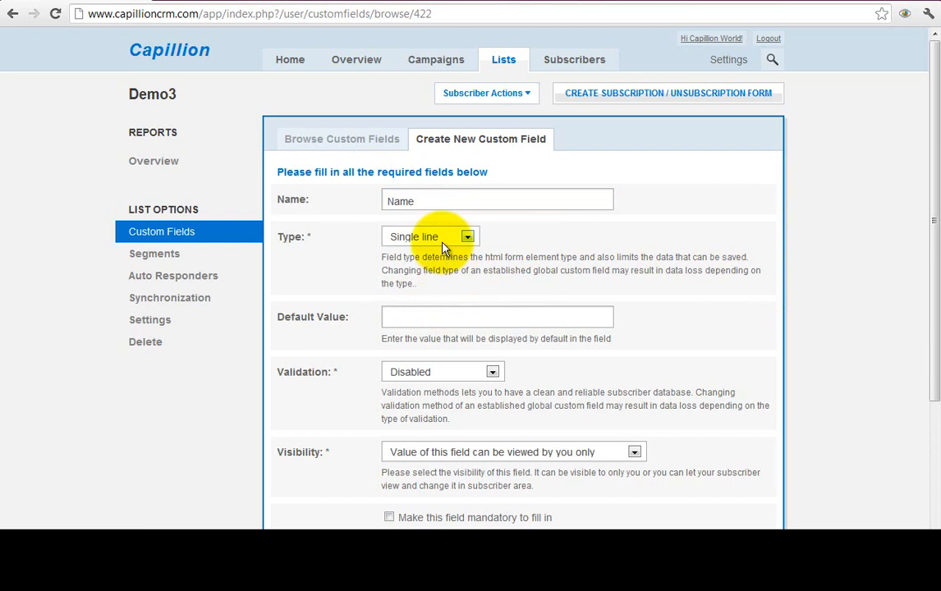
pyautogui.scroll(-3, 797, 283)
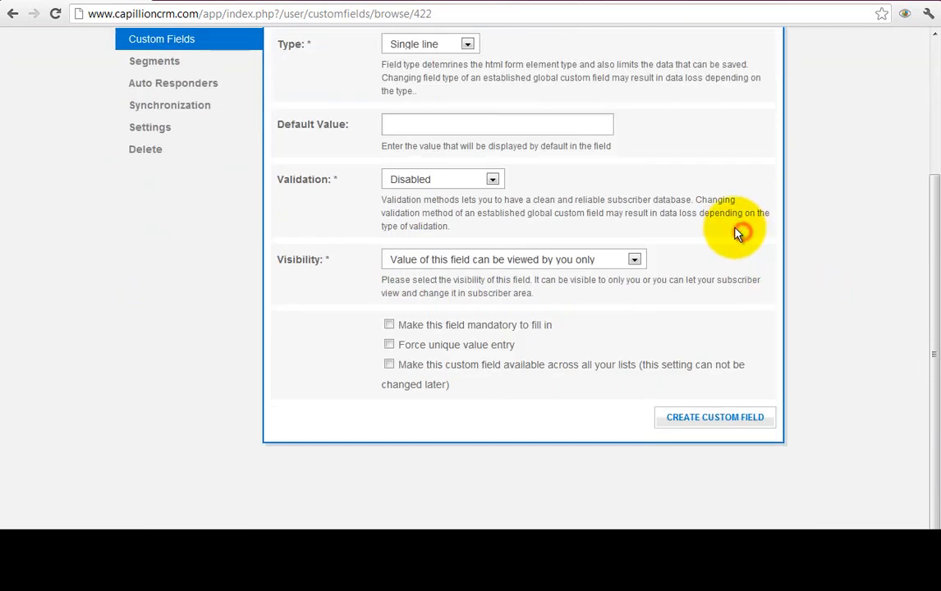
pyautogui.scroll(1, 658, 247)
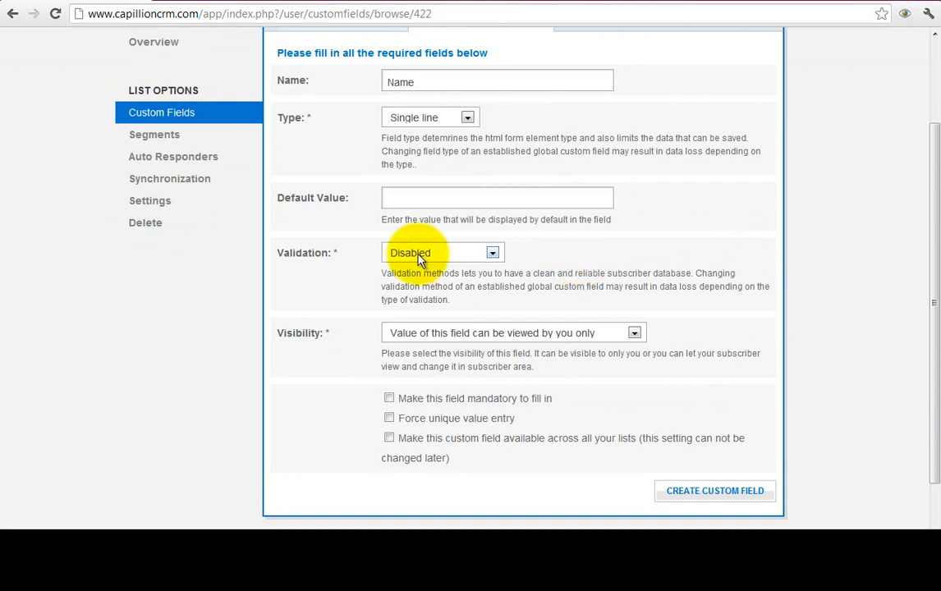
pyautogui.click(442, 255)
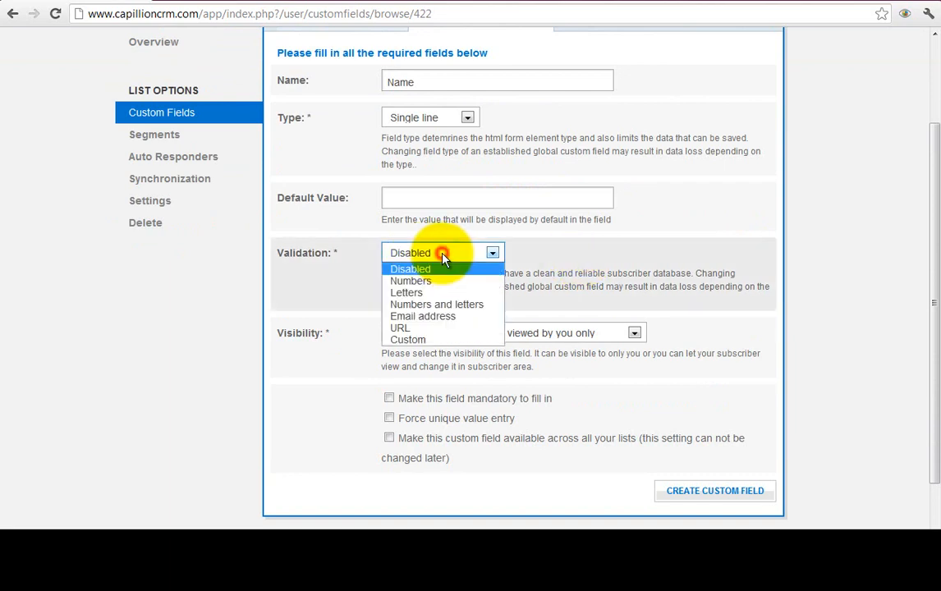
pyautogui.click(479, 294)
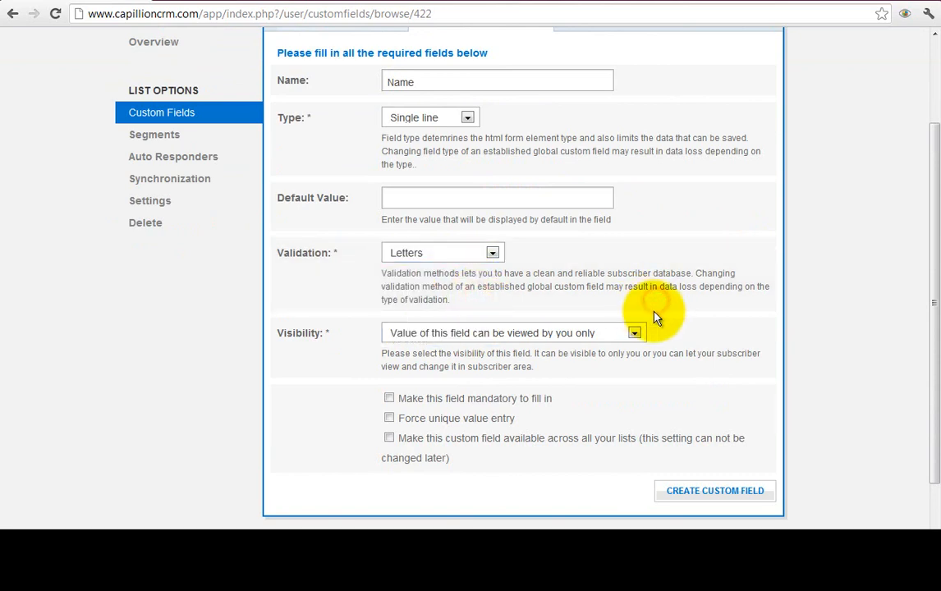
pyautogui.scroll(-1, 657, 308)
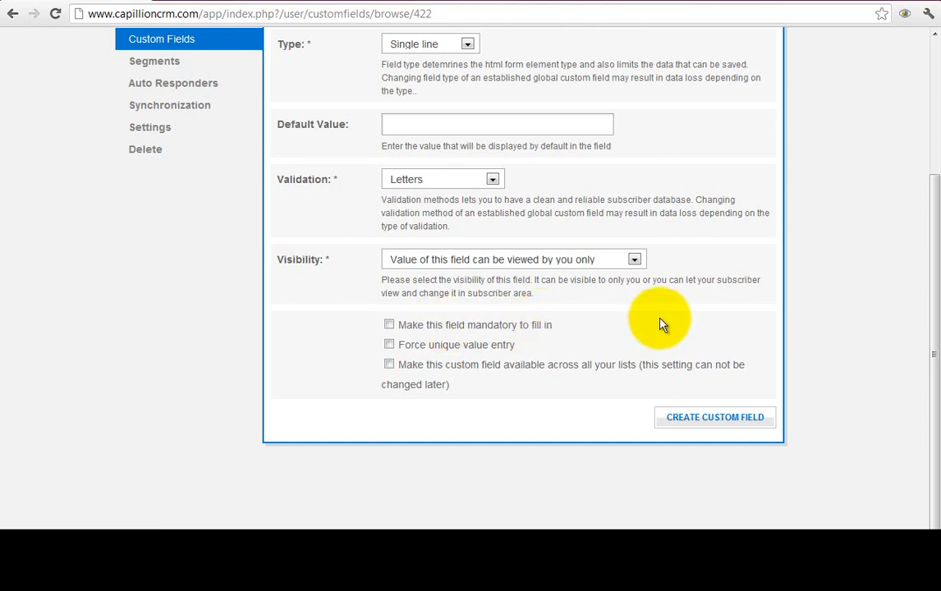
pyautogui.click(716, 420)
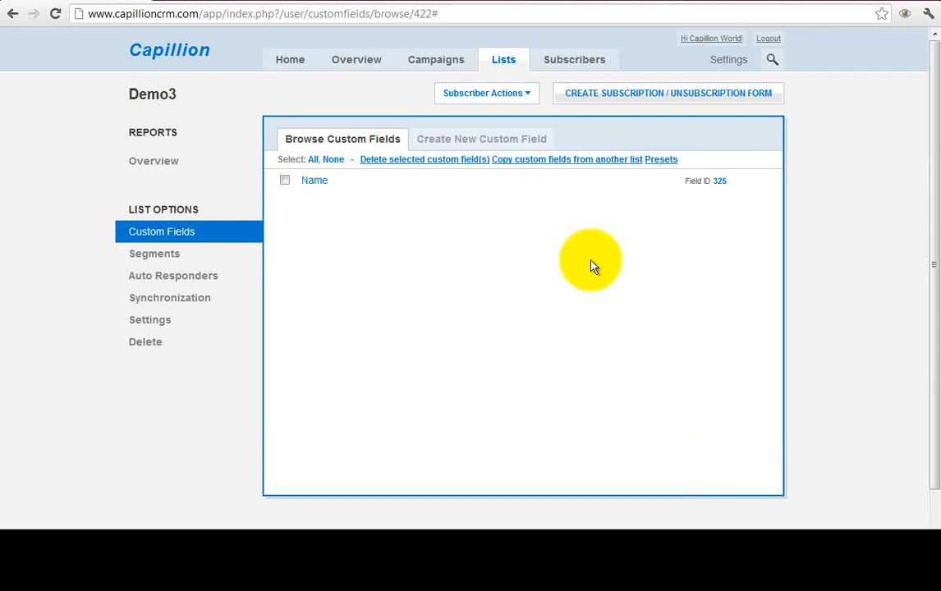
# - Generate a demo3 subscription form that includes Name, placed above Email Address
pyautogui.click(628, 97)
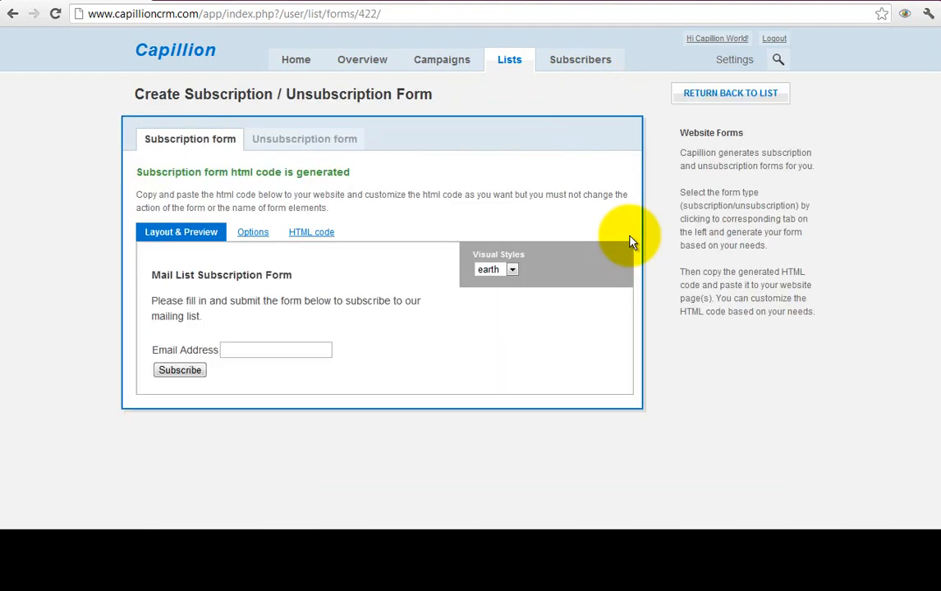
pyautogui.click(255, 234)
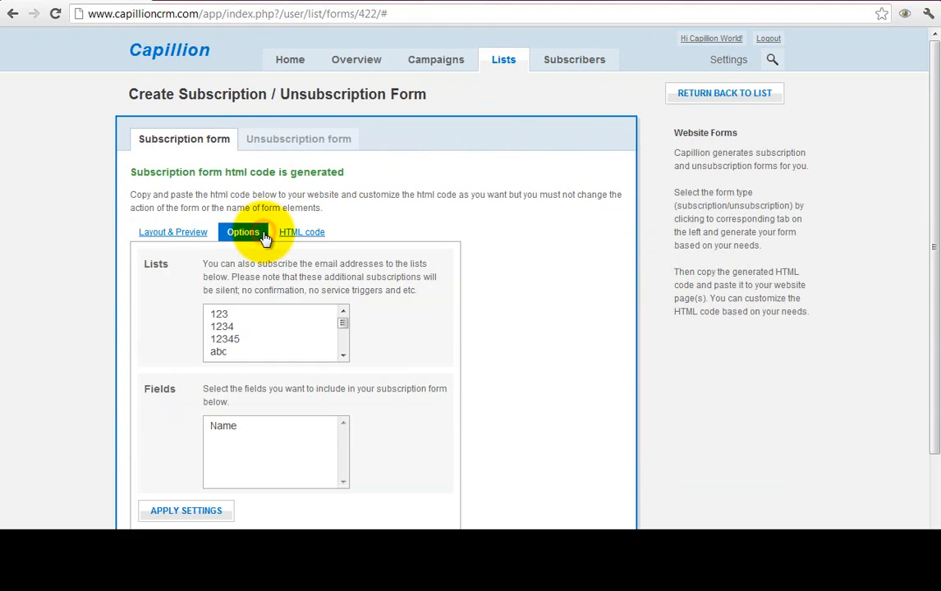
pyautogui.scroll(-2, 498, 333)
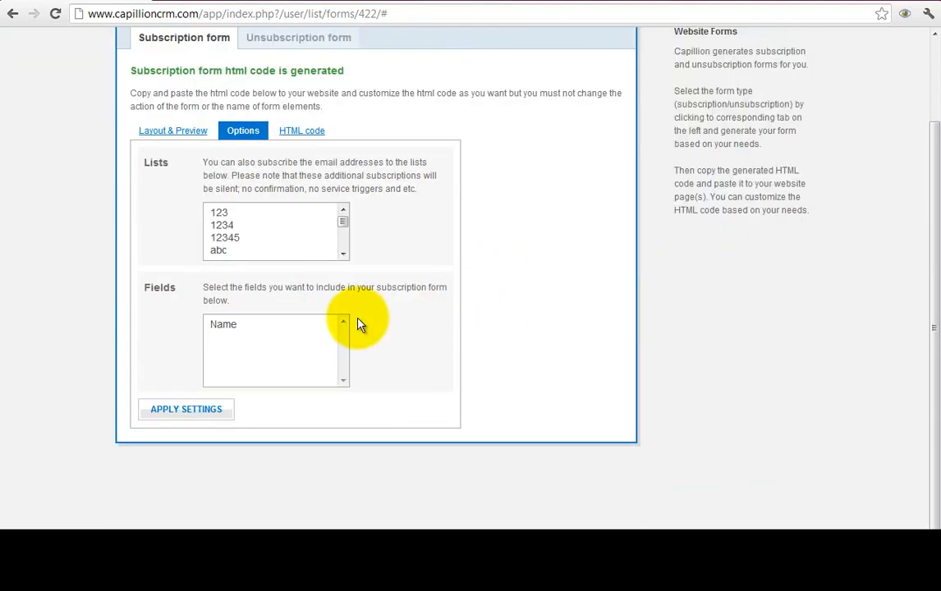
pyautogui.click(238, 326)
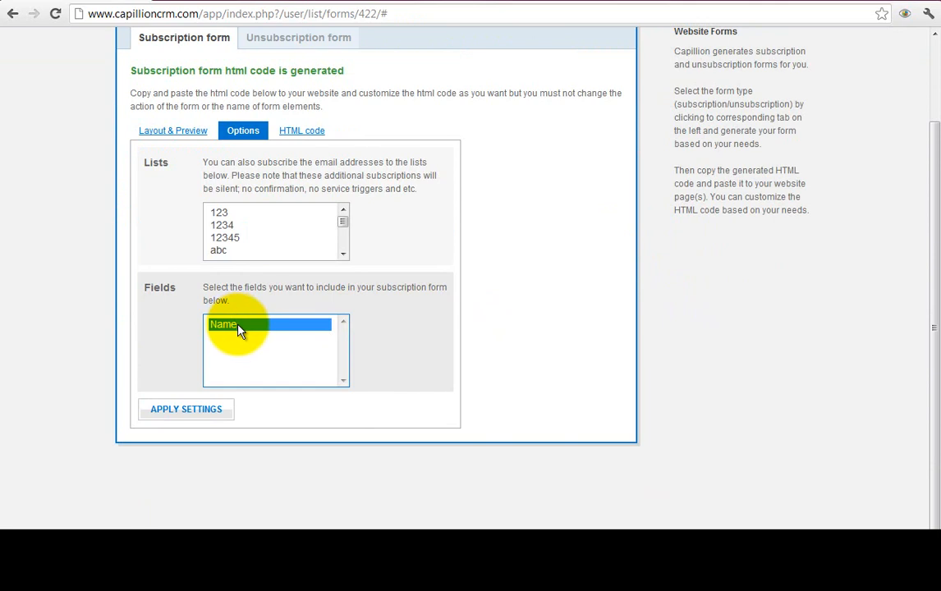
pyautogui.click(351, 394)
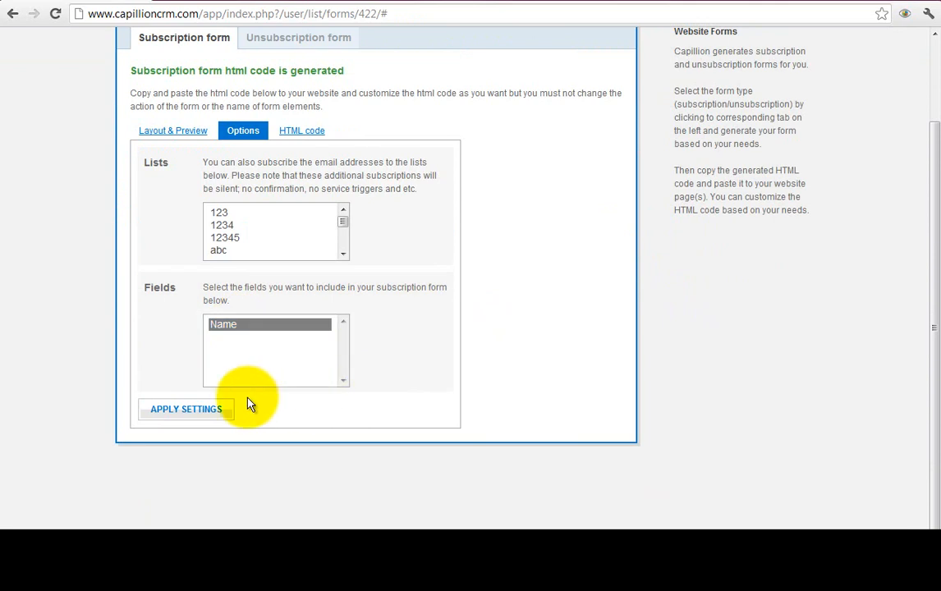
pyautogui.click(221, 408)
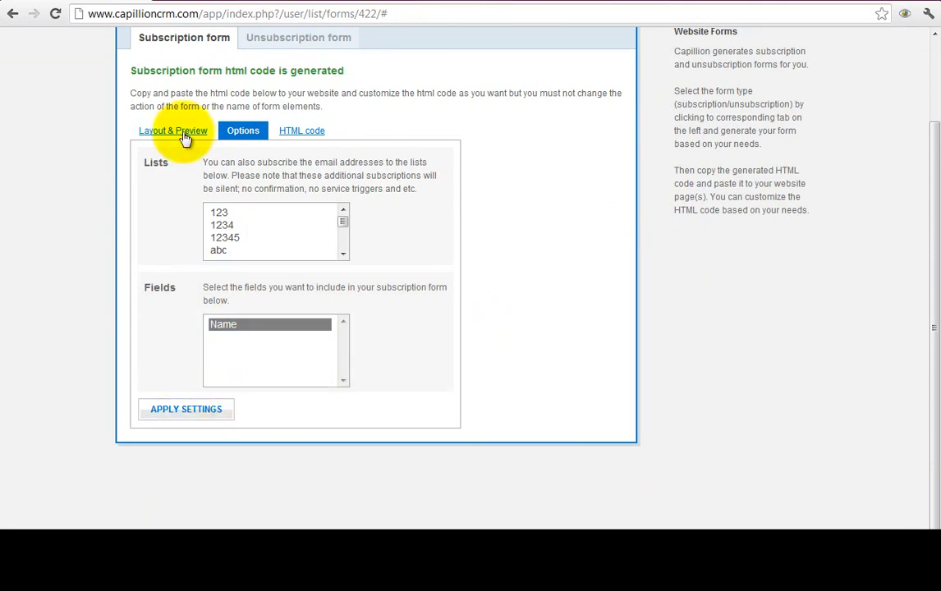
pyautogui.click(184, 135)
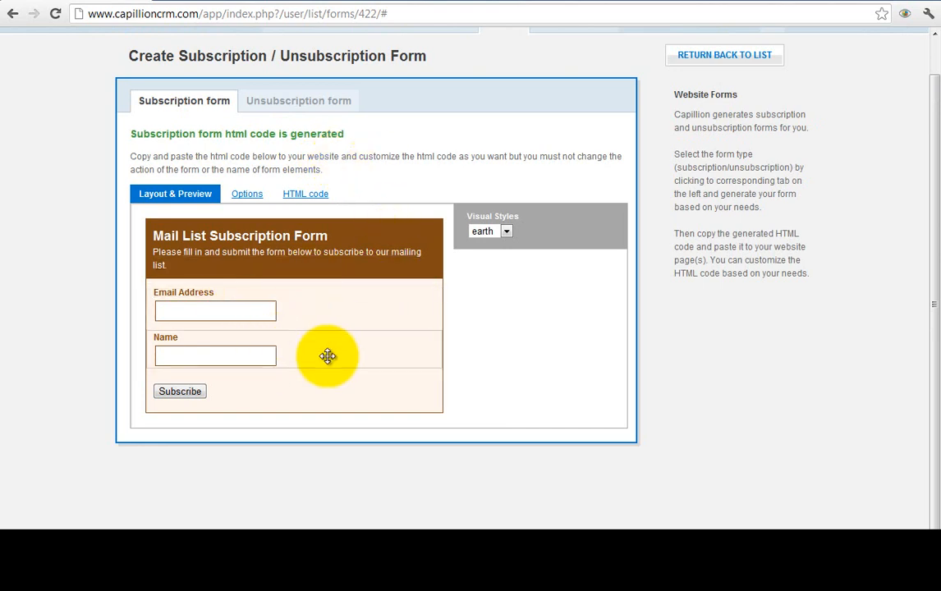
pyautogui.moveTo(296, 347)
pyautogui.mouseDown()
pyautogui.moveTo(301, 321)
pyautogui.moveTo(302, 338)
pyautogui.mouseUp()
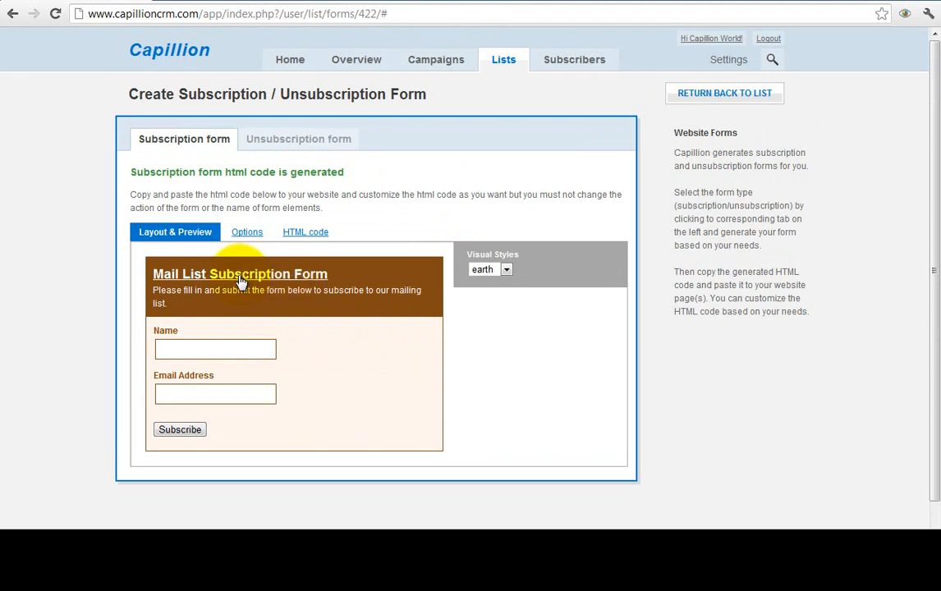
# - Title the subscription form 'Get your free e-book here'
pyautogui.click(293, 279)
pyautogui.click(401, 262)
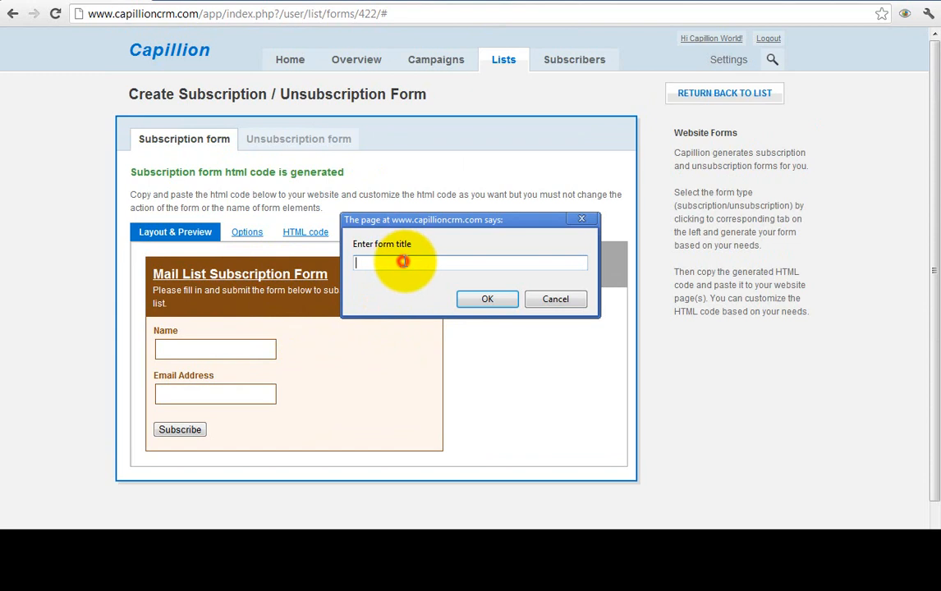
pyautogui.click(414, 264)
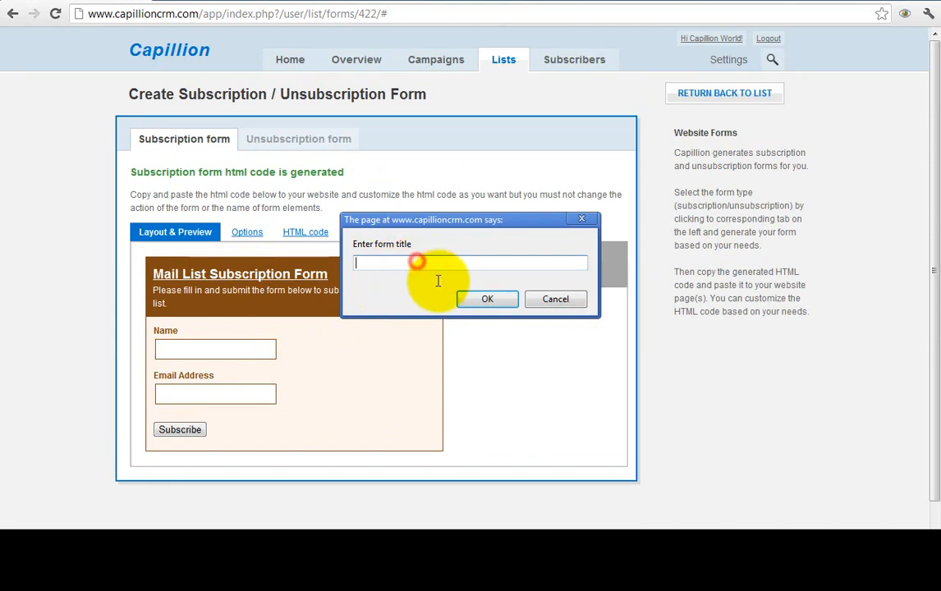
pyautogui.write('Get your free e-book here')
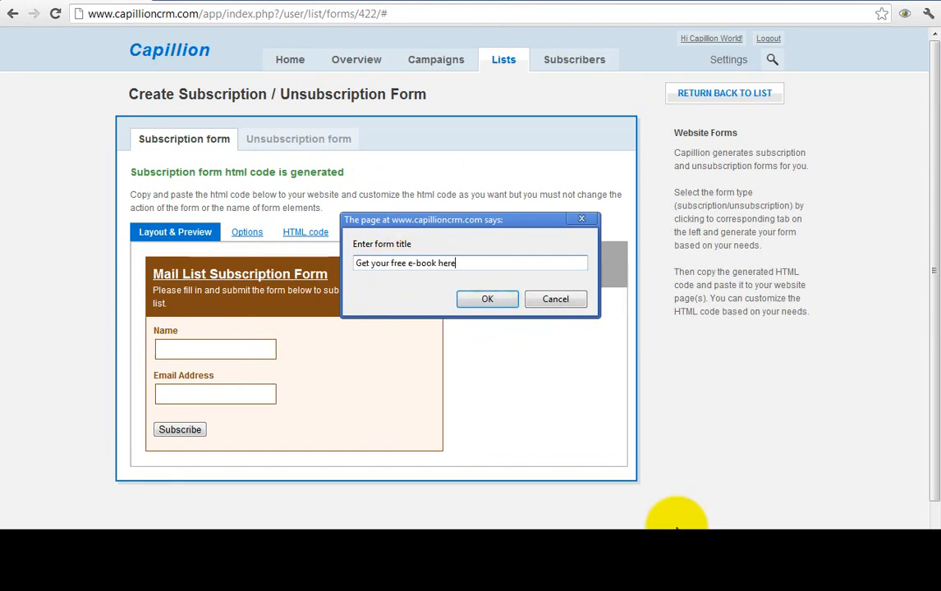
pyautogui.click(488, 298)
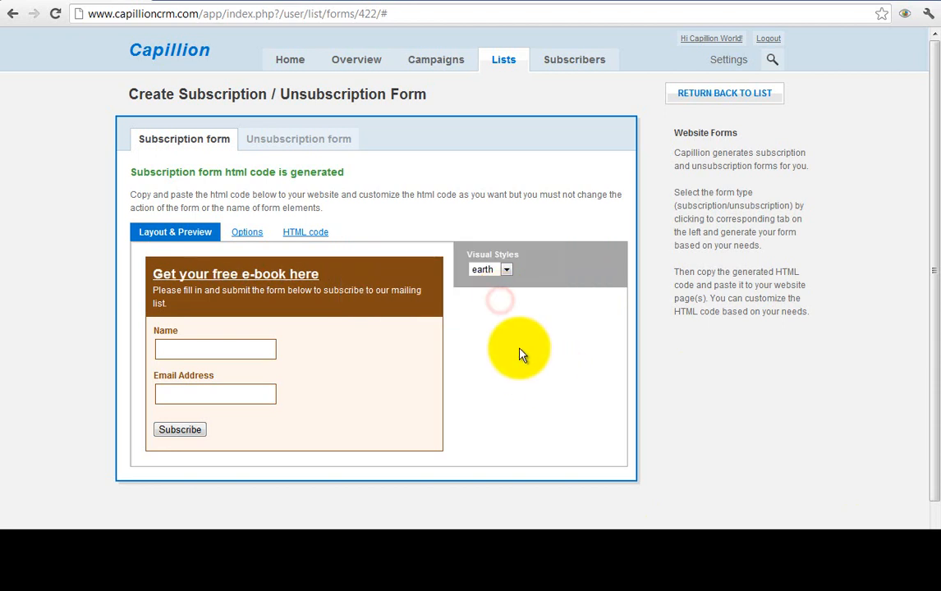
# - Switch the form's visual style to ocean
pyautogui.click(503, 271)
pyautogui.click(495, 296)
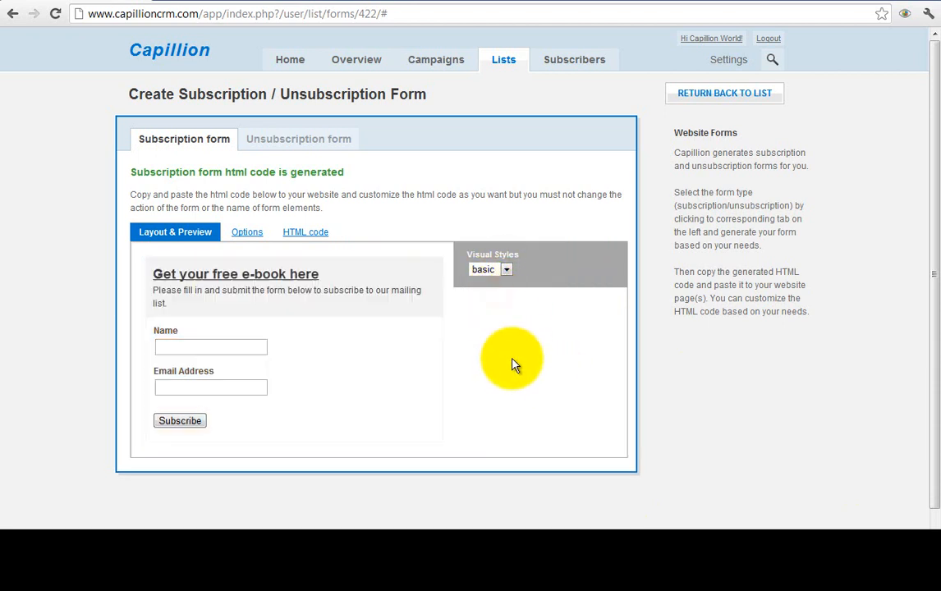
pyautogui.click(506, 270)
pyautogui.click(500, 309)
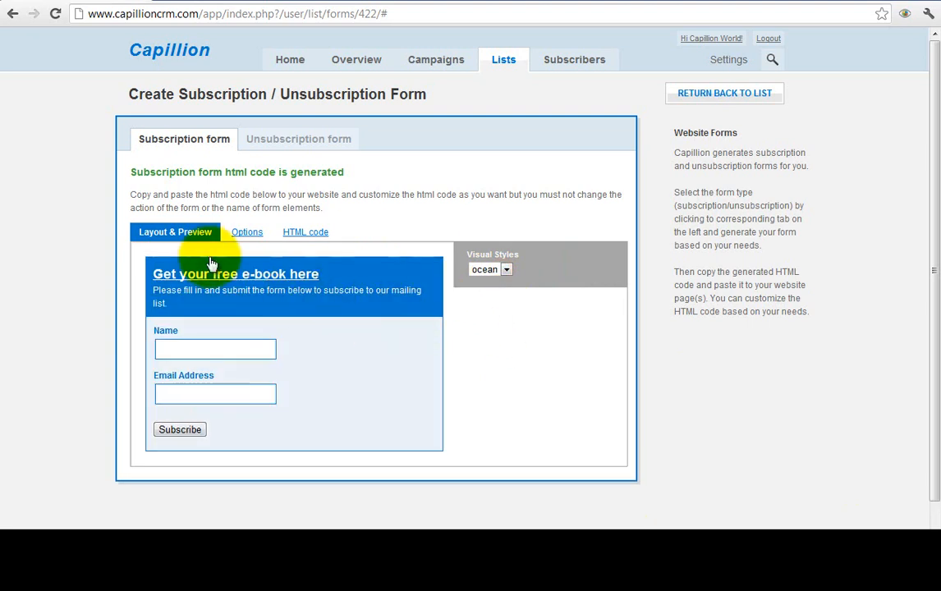
# - Copy the subscription form's generated HTML code
pyautogui.click(305, 233)
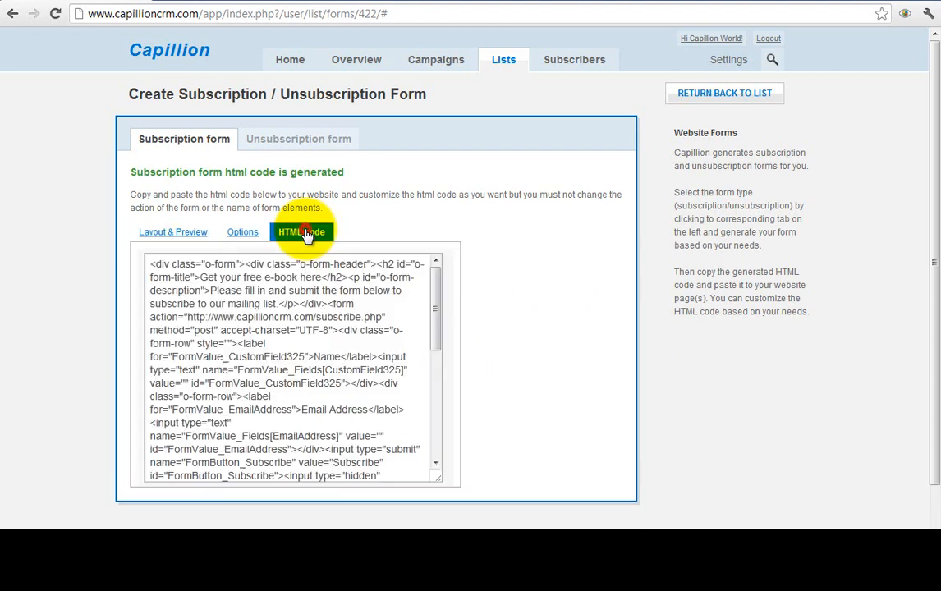
pyautogui.click(411, 334)
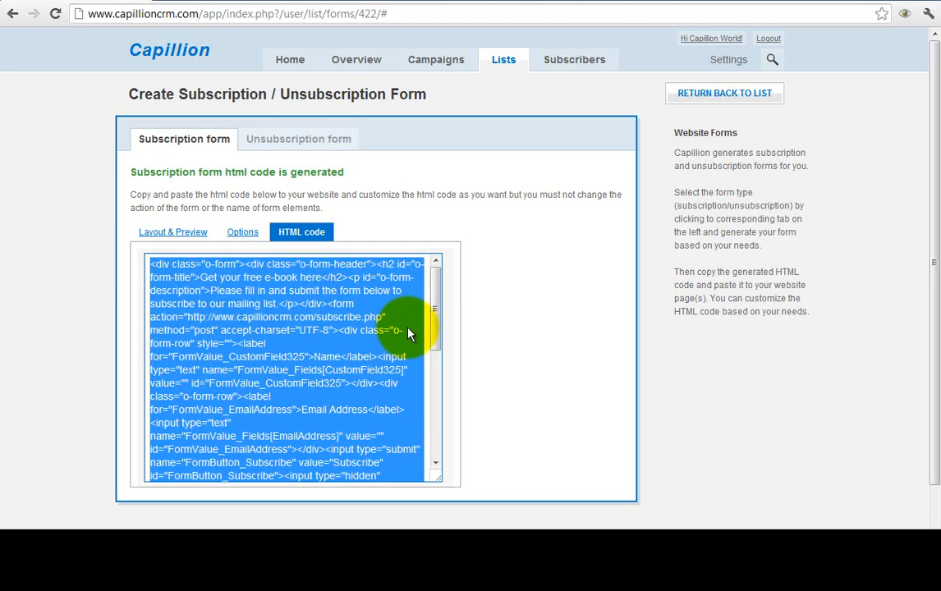
pyautogui.rightClick(335, 330)
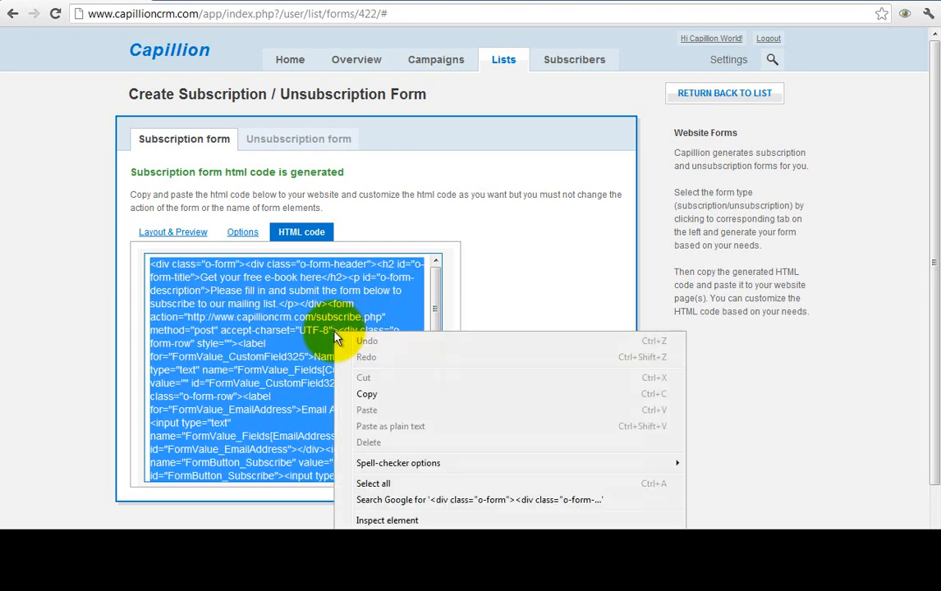
pyautogui.click(370, 394)
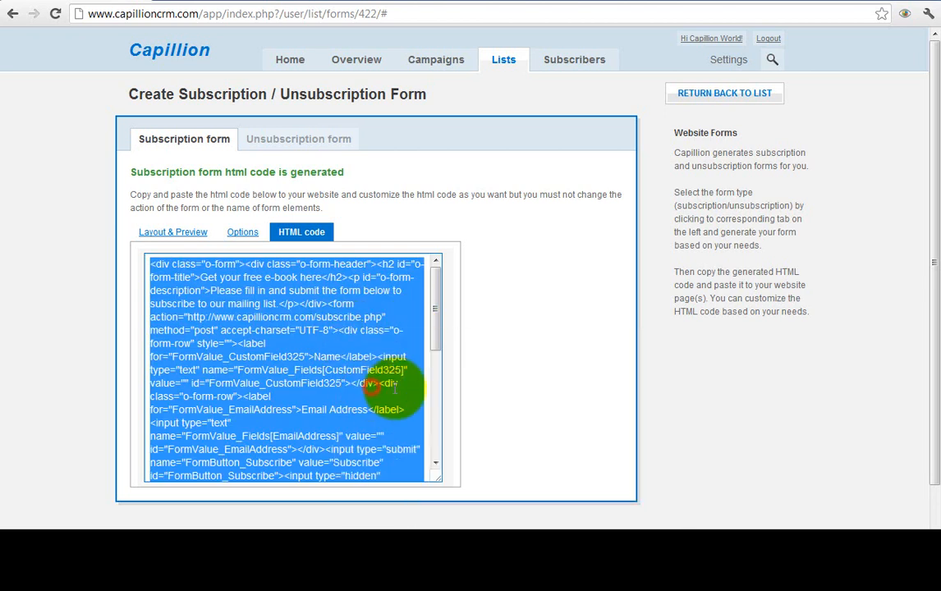
pyautogui.click(517, 320)
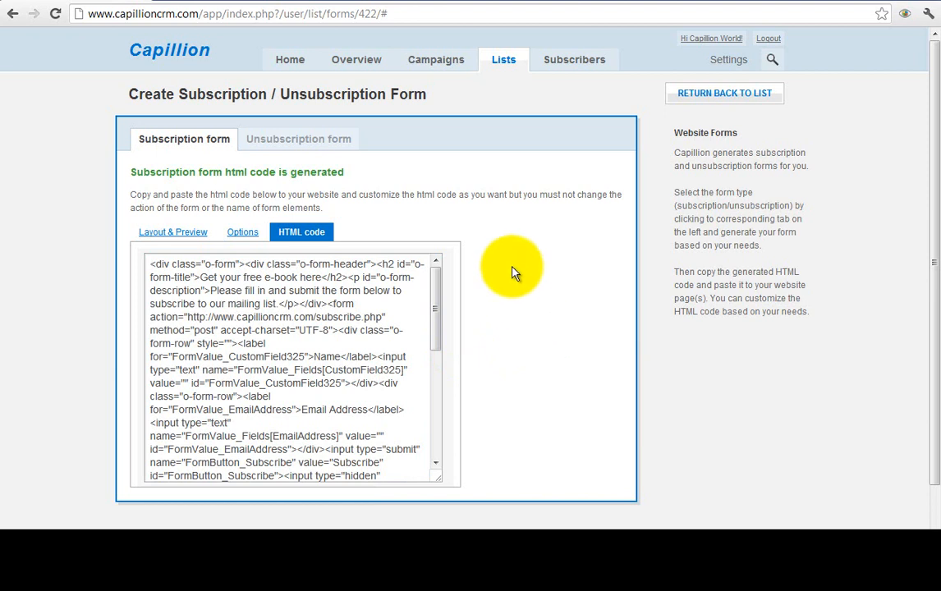
pyautogui.rightClick(310, 66)
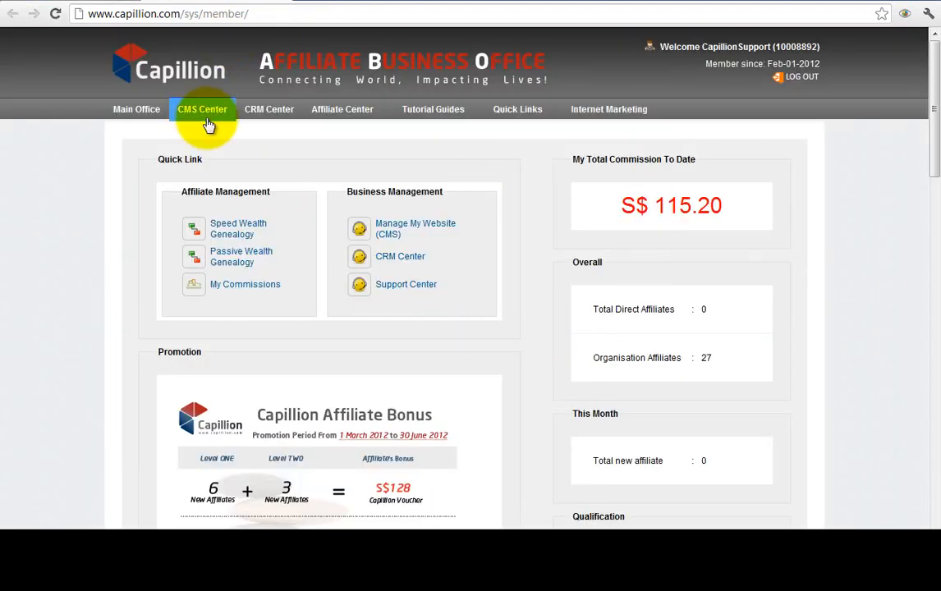
# - In the CMS widgets page, add a PHP widget to the Sidebar
pyautogui.click(205, 115)
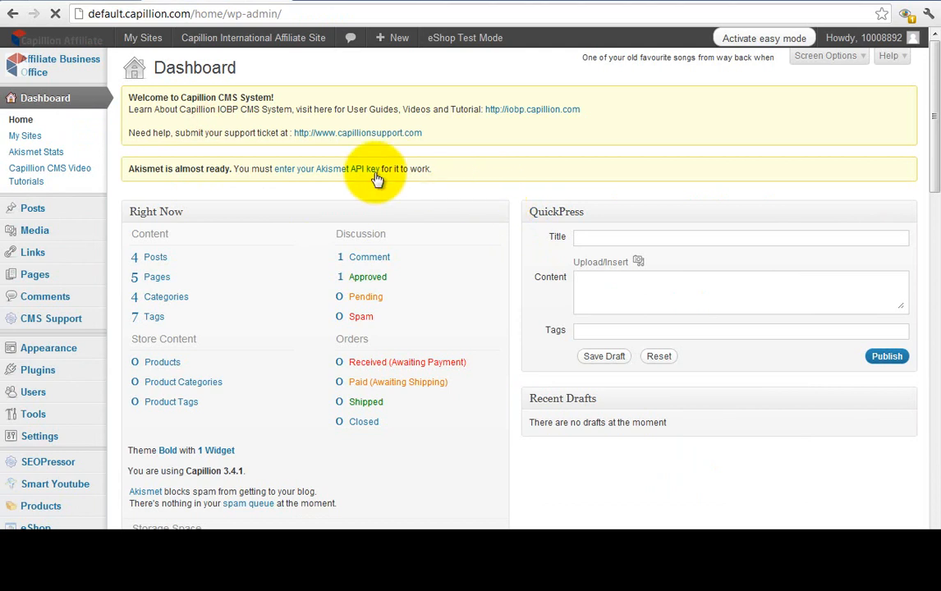
pyautogui.moveTo(53, 355)
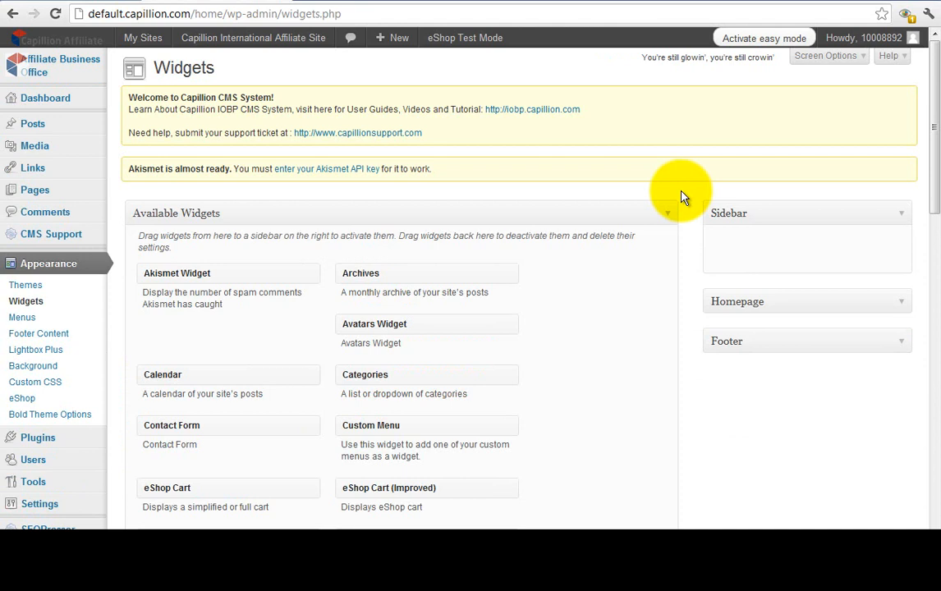
pyautogui.moveTo(933, 188); pyautogui.dragTo(924, 228)
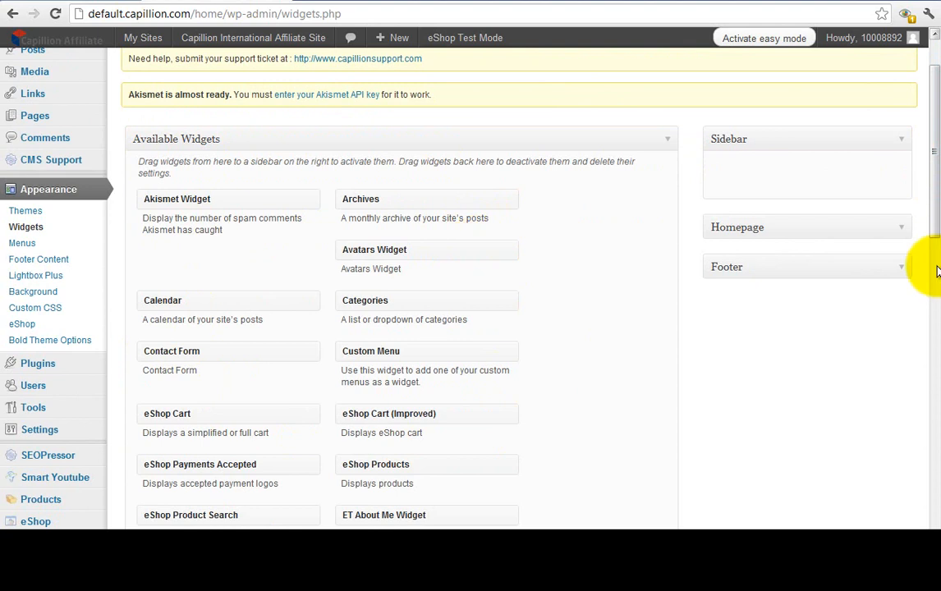
pyautogui.moveTo(935, 219); pyautogui.dragTo(918, 346)
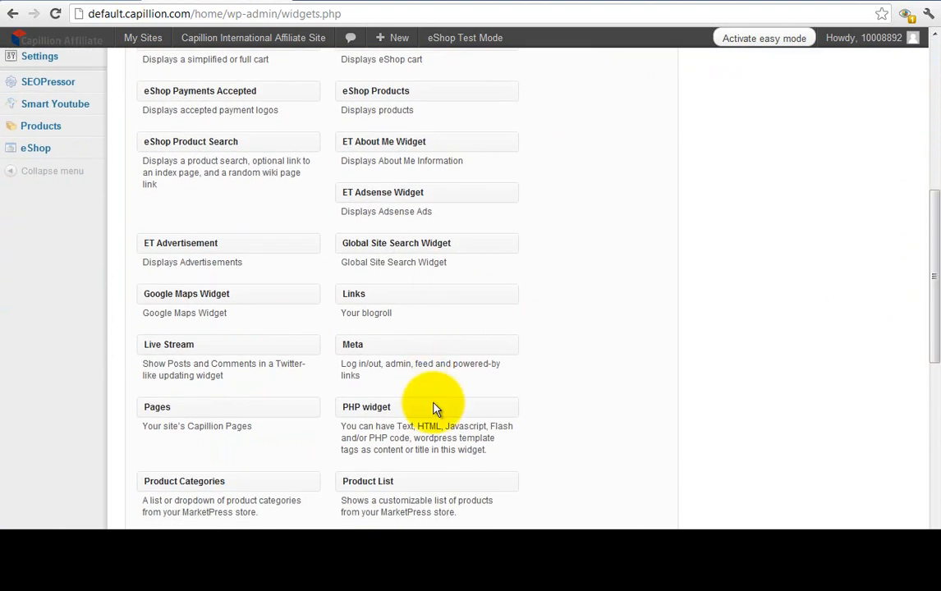
pyautogui.moveTo(435, 409); pyautogui.dragTo(805, 244)
pyautogui.moveTo(938, 195); pyautogui.dragTo(931, 231)
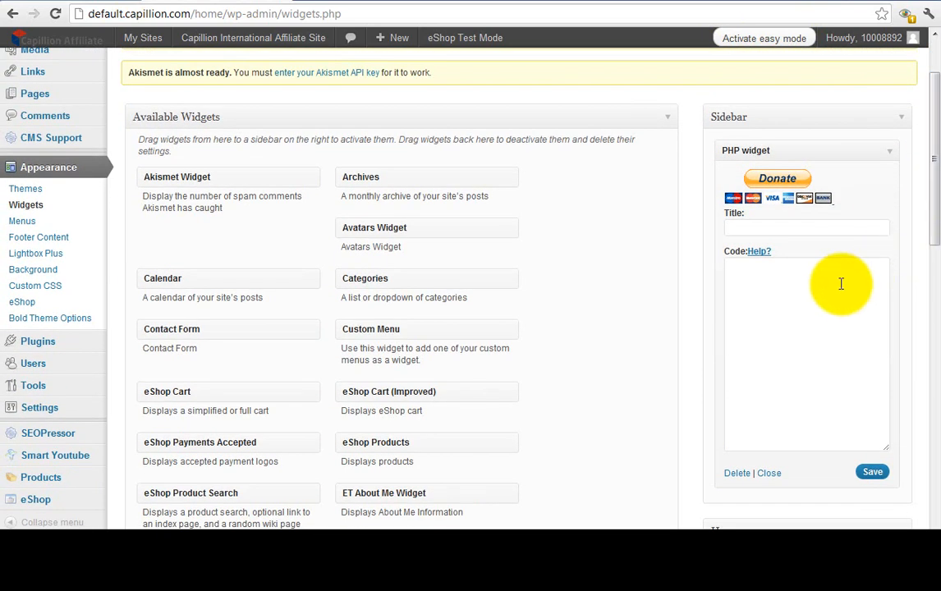
# - Paste the form HTML into the widget, title it Free E-book, and save
pyautogui.click(791, 280)
pyautogui.rightClick(794, 288)
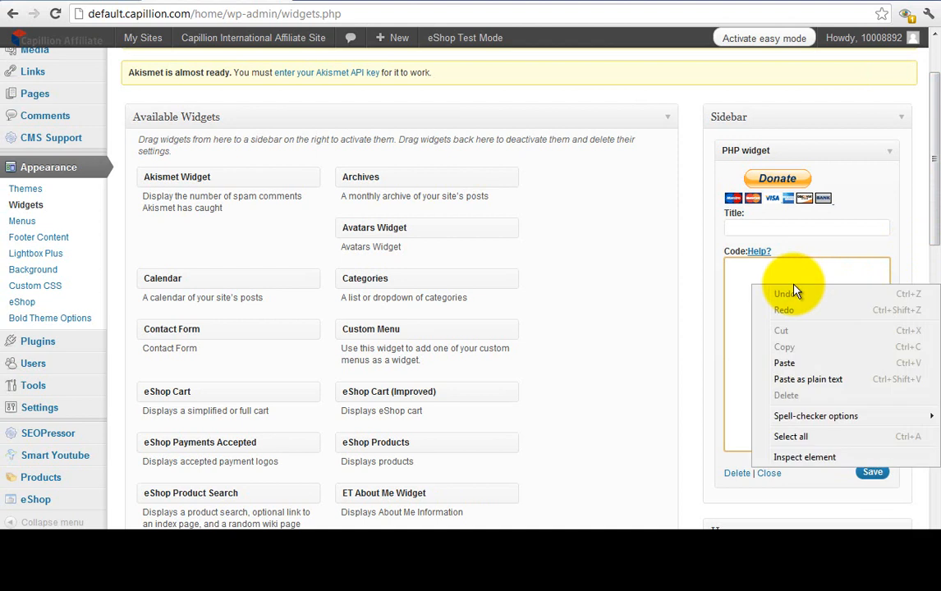
pyautogui.click(840, 378)
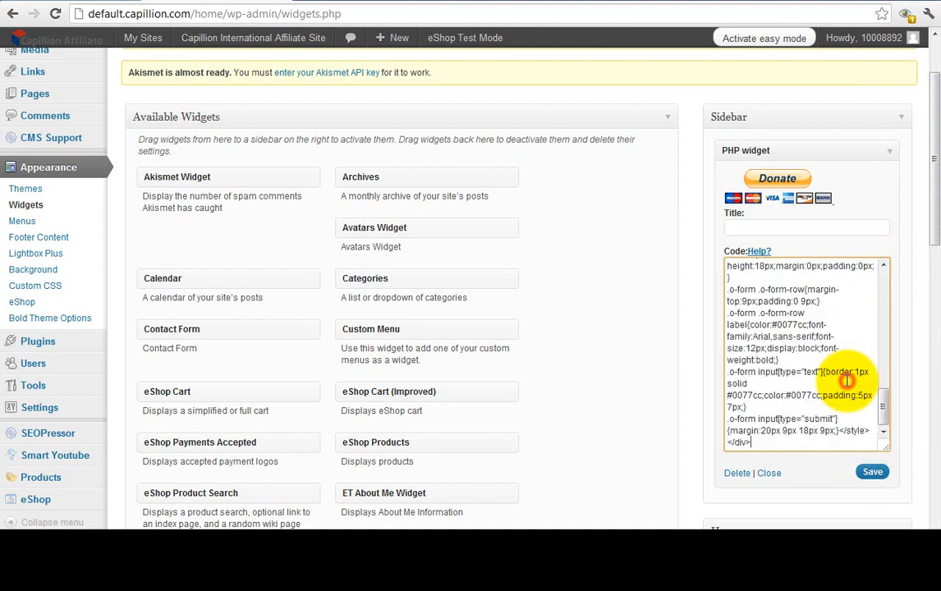
pyautogui.click(812, 229)
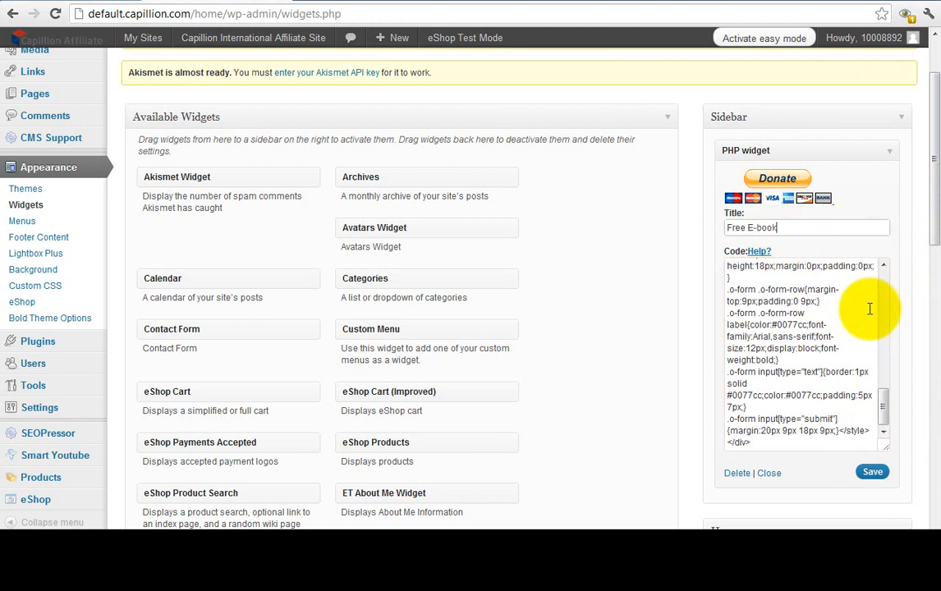
pyautogui.click(872, 472)
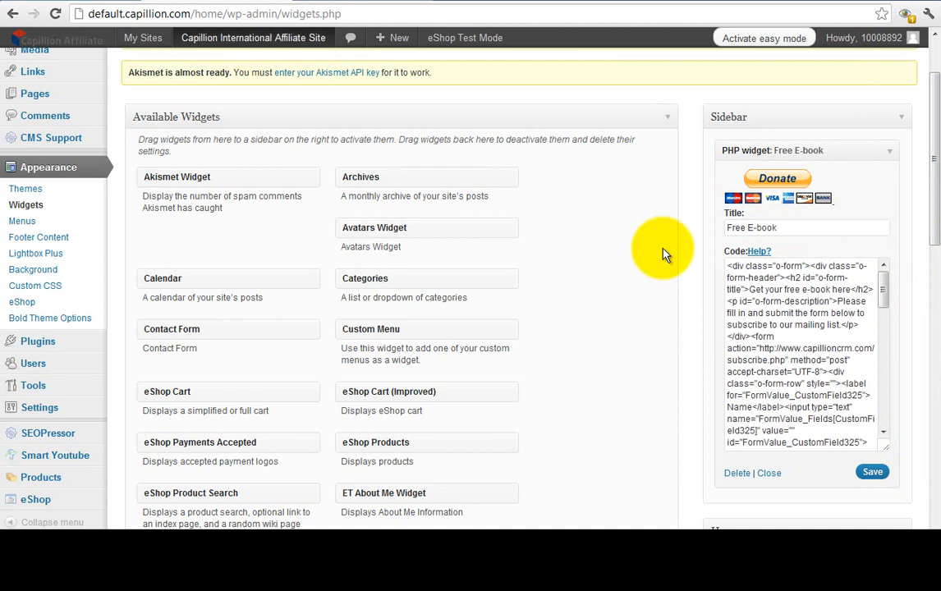
# - Open the live site in a new window and find the Free E-book form
pyautogui.rightClick(317, 45)
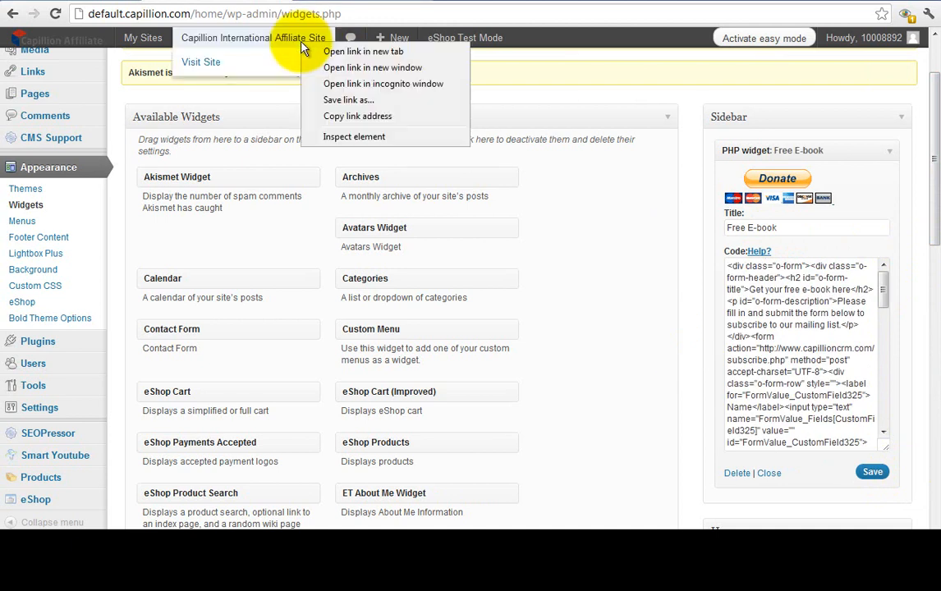
pyautogui.click(322, 66)
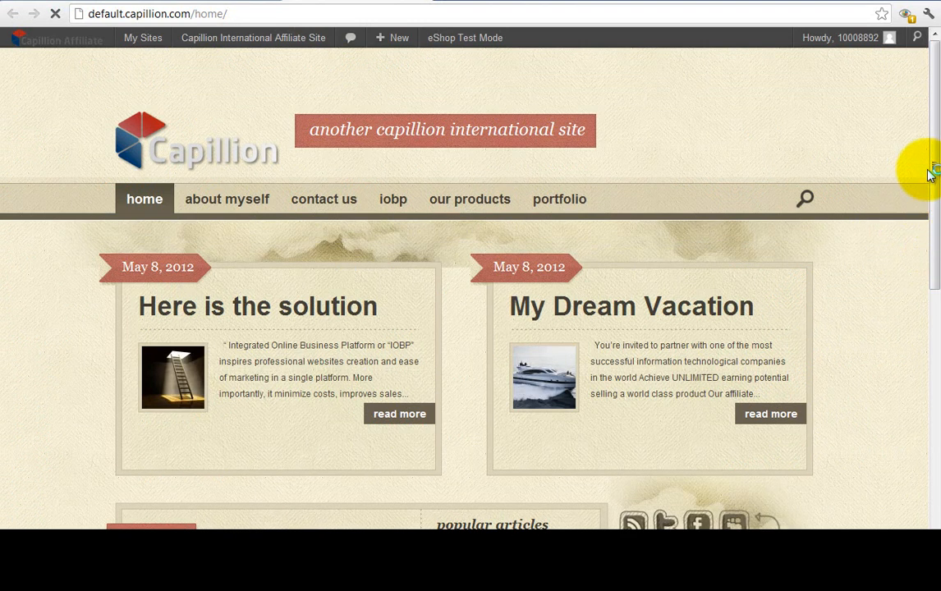
pyautogui.moveTo(936, 152); pyautogui.dragTo(935, 358)
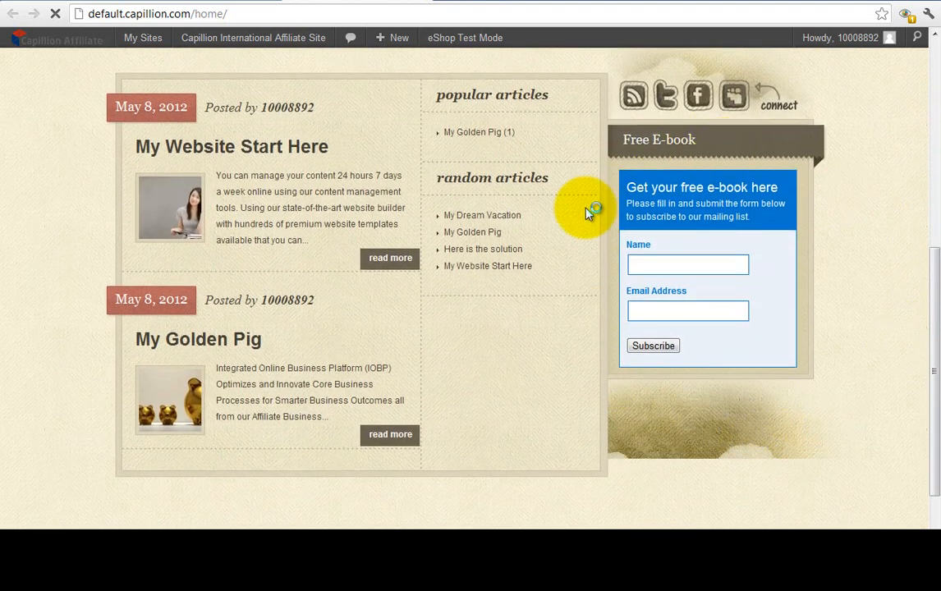
pyautogui.scroll(2, 901, 367)
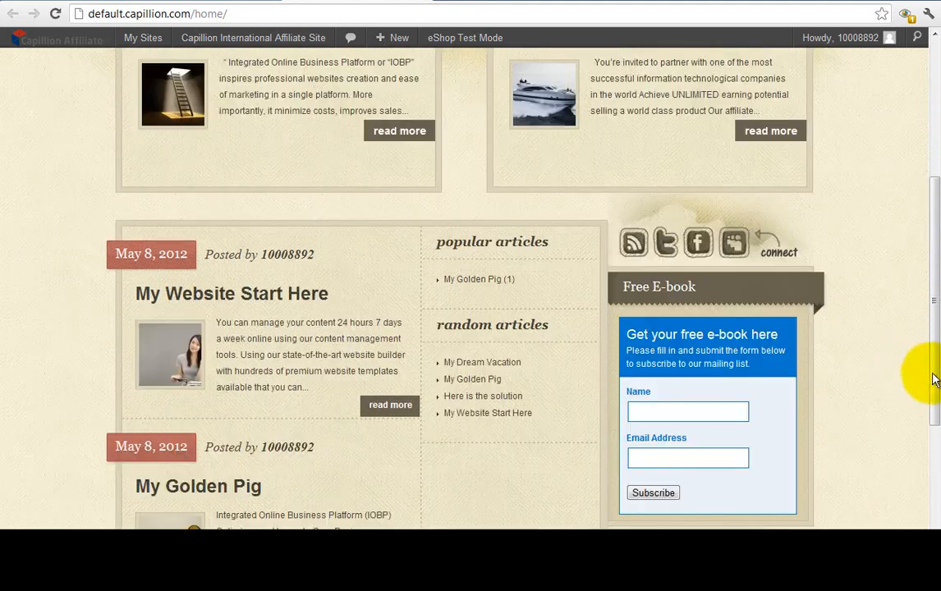
pyautogui.scroll(-2, 924, 378)
# - Submit the Free E-book form with a test name and e-mail address
pyautogui.click(690, 283)
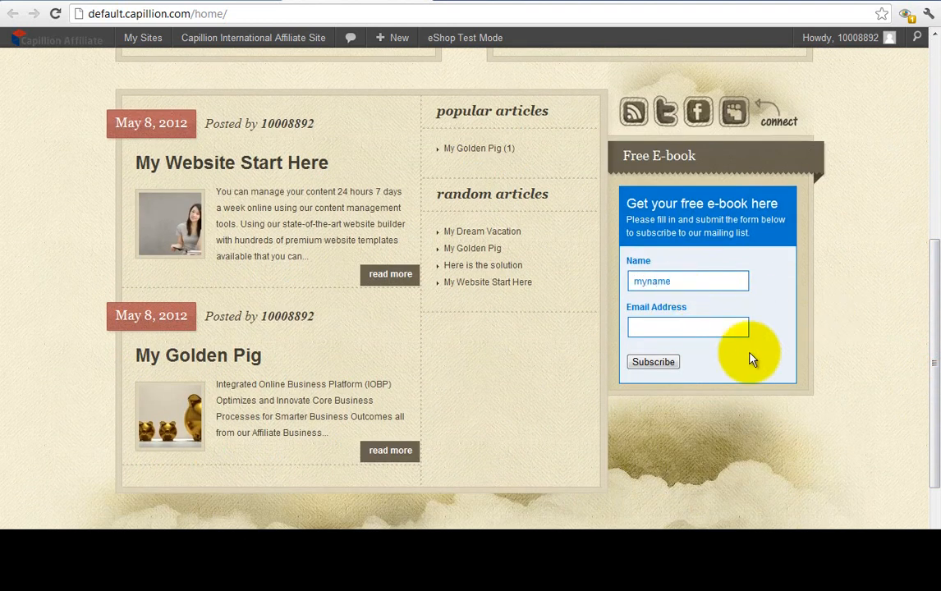
pyautogui.click(729, 327)
pyautogui.write('myemail@email.com')
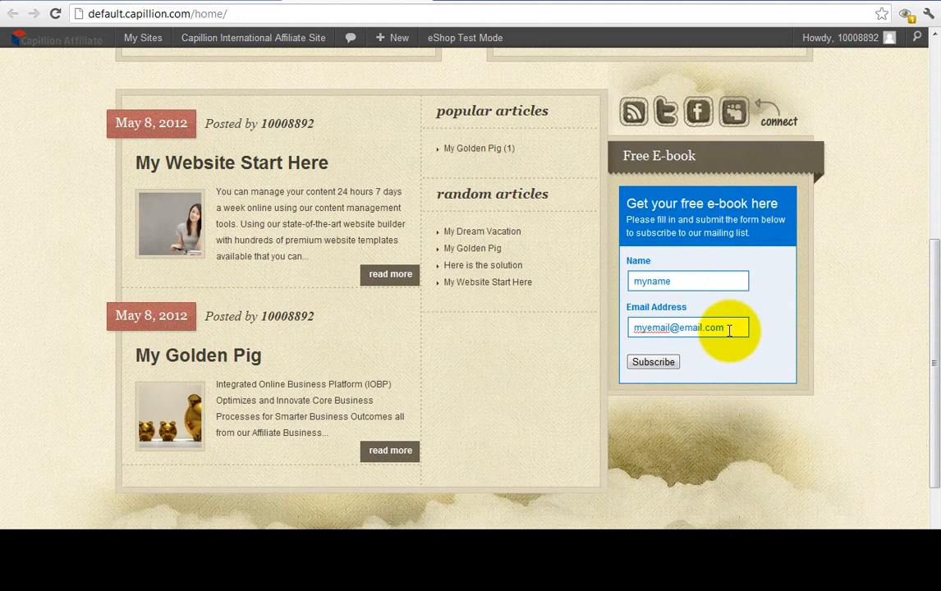
pyautogui.click(663, 366)
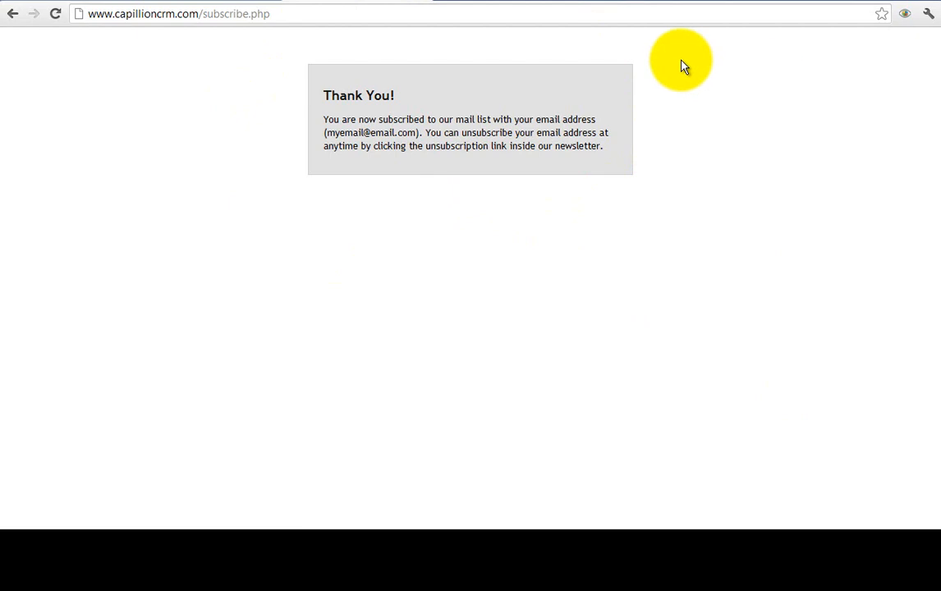
pyautogui.click(674, 108)
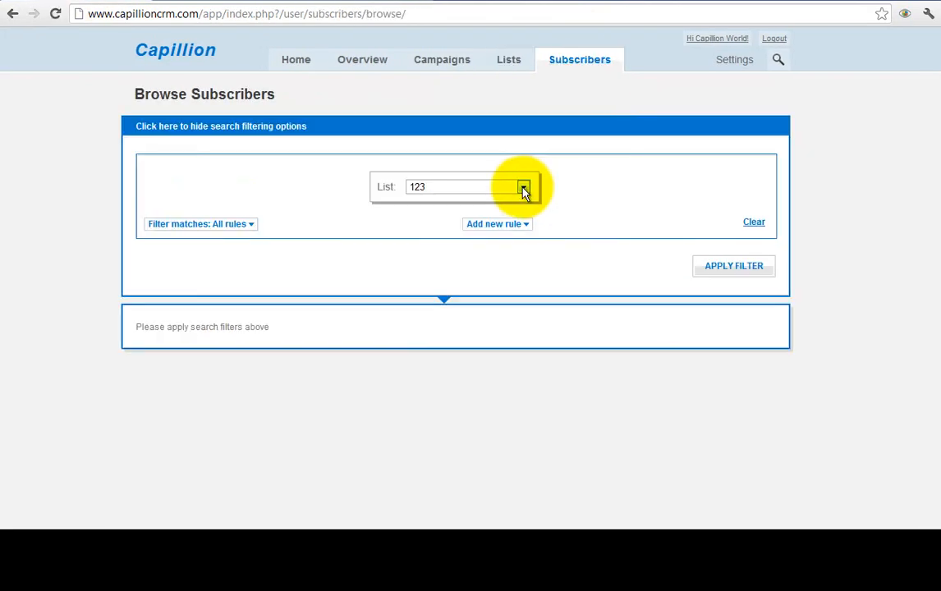
# - Browse subscribers filtered to the demo3 list
pyautogui.click(523, 189)
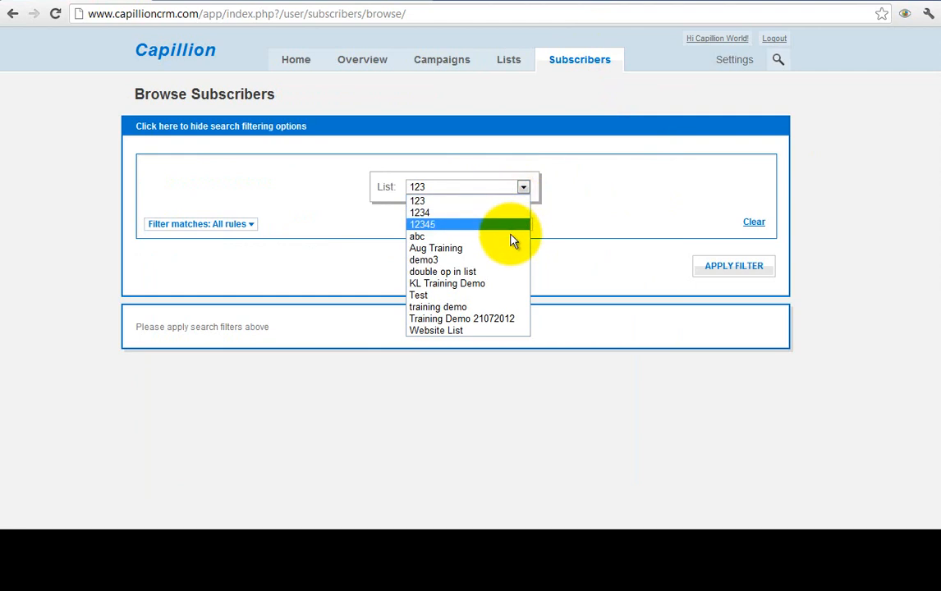
pyautogui.click(509, 259)
pyautogui.click(631, 222)
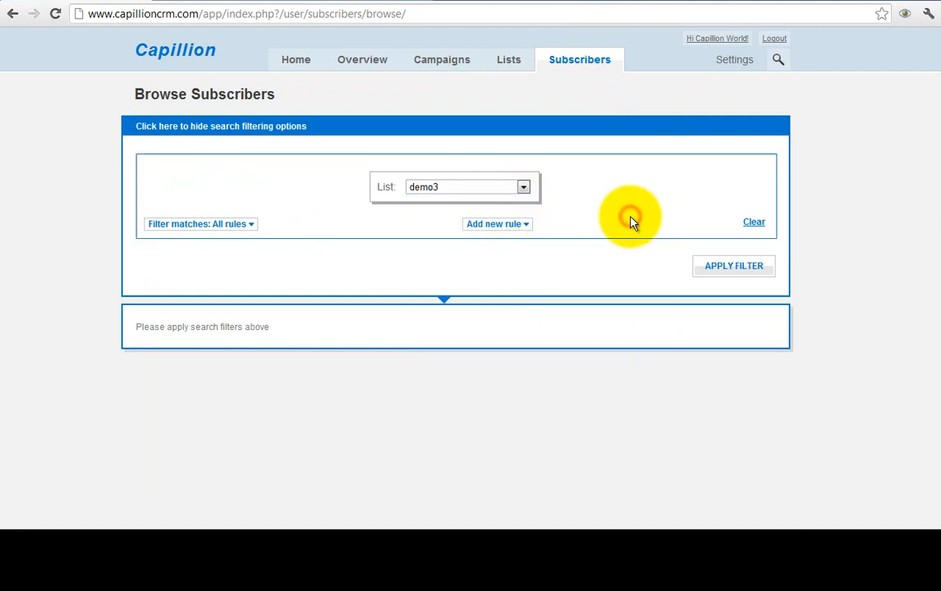
pyautogui.click(730, 270)
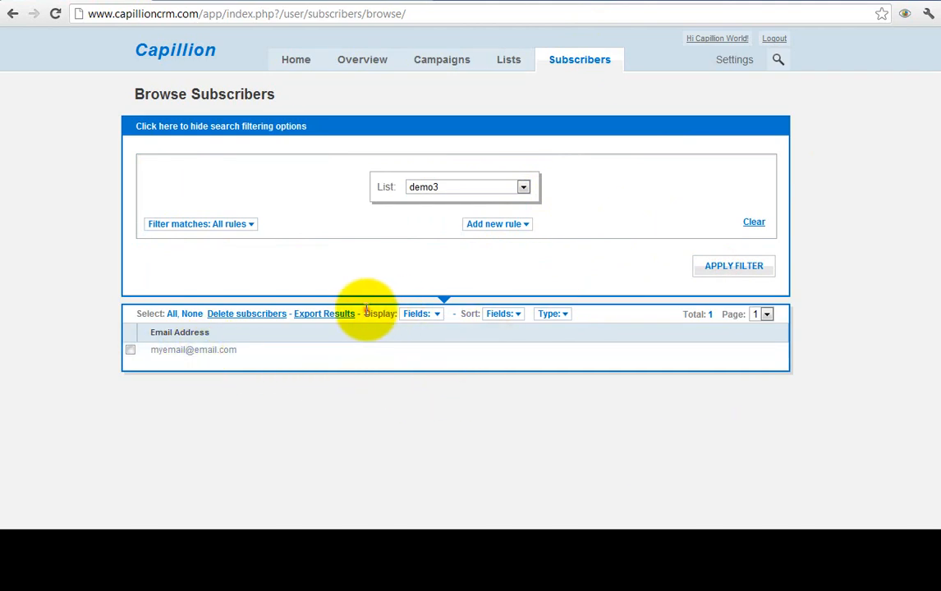
# - Add the Name column to the demo3 subscriber table via Display Fields
pyautogui.moveTo(366, 313); pyautogui.dragTo(435, 320)
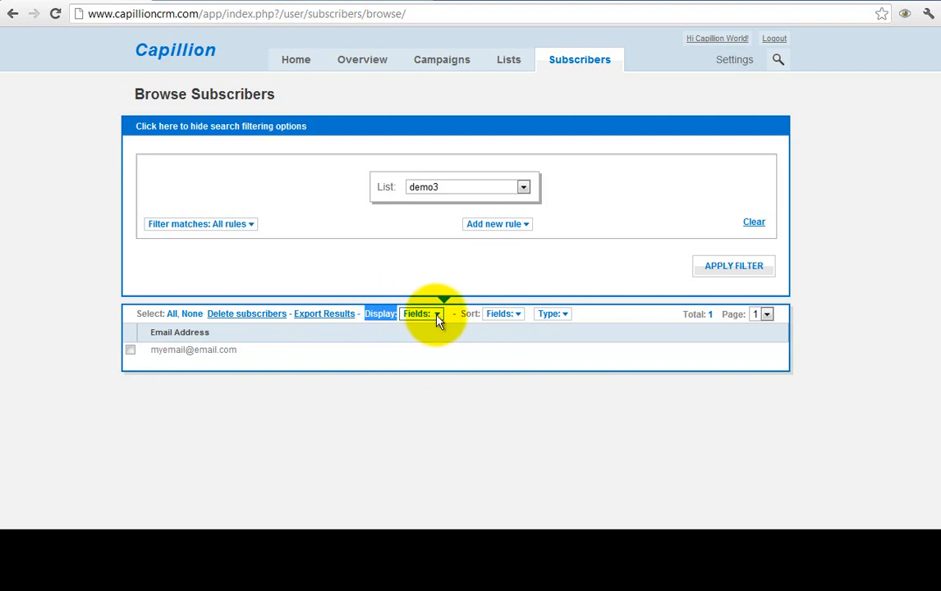
pyautogui.click(435, 321)
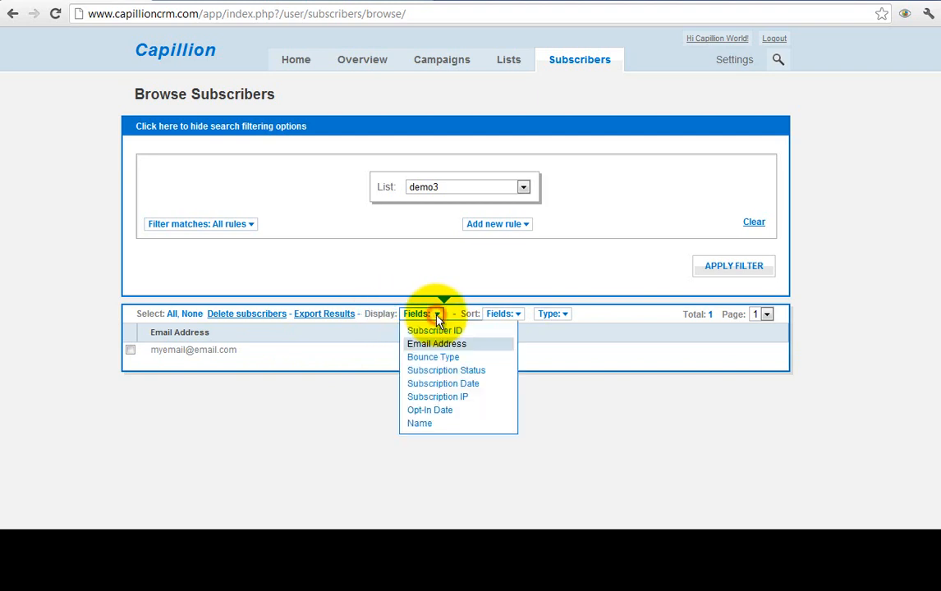
pyautogui.click(441, 427)
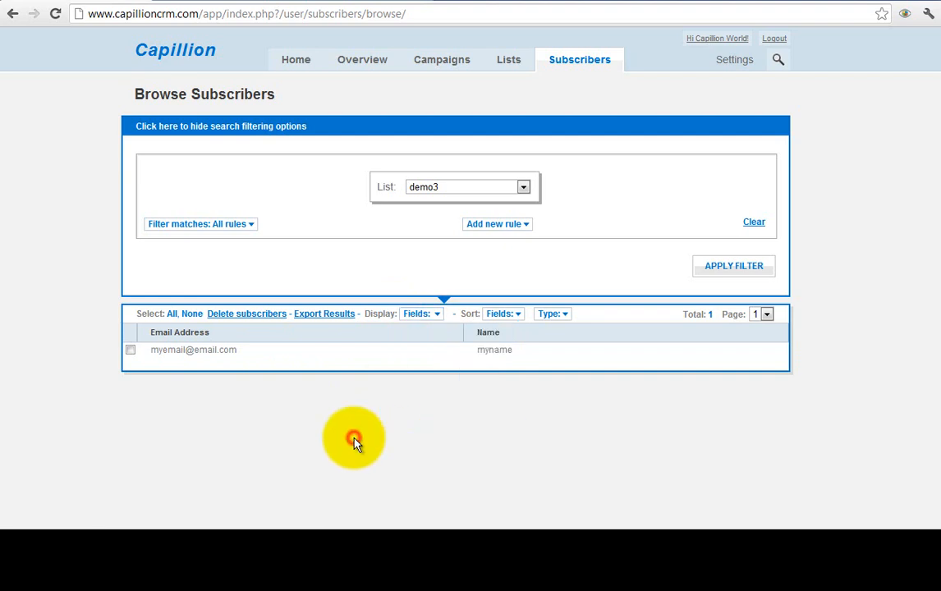
pyautogui.moveTo(255, 351); pyautogui.dragTo(150, 358)
pyautogui.click(573, 411)
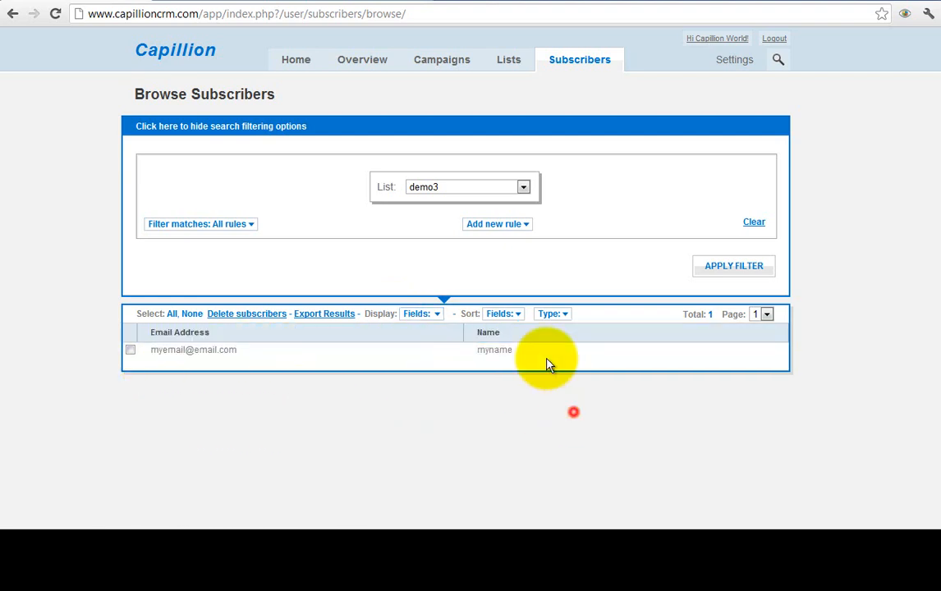
pyautogui.click(514, 424)
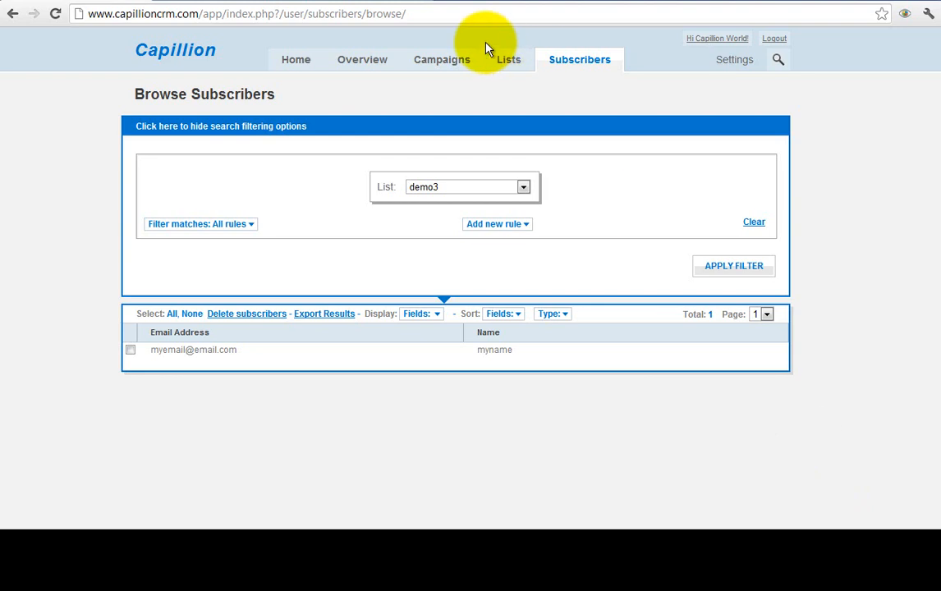
# - Start adding subscribers to the demo3 list using the copy-and-paste method
pyautogui.click(504, 66)
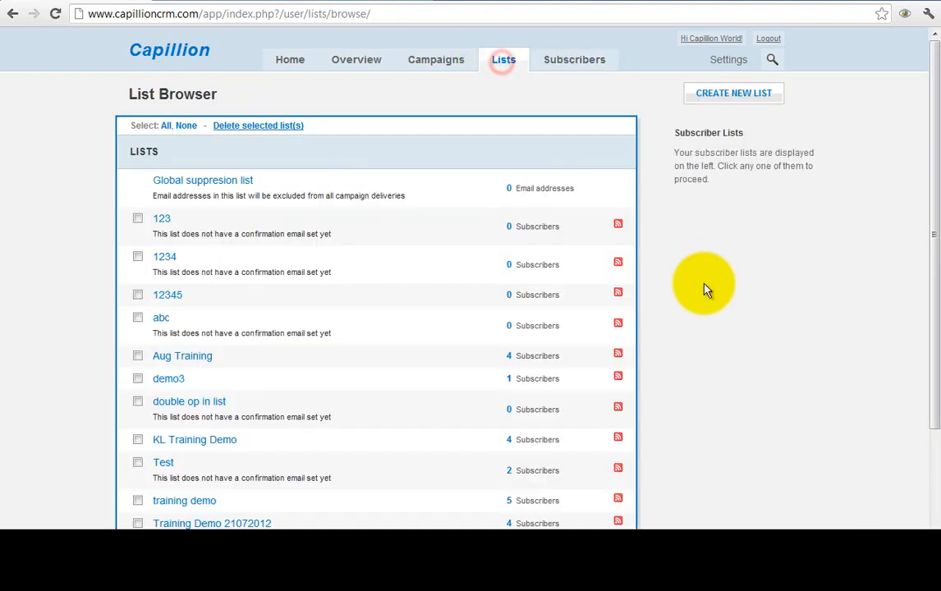
pyautogui.click(167, 381)
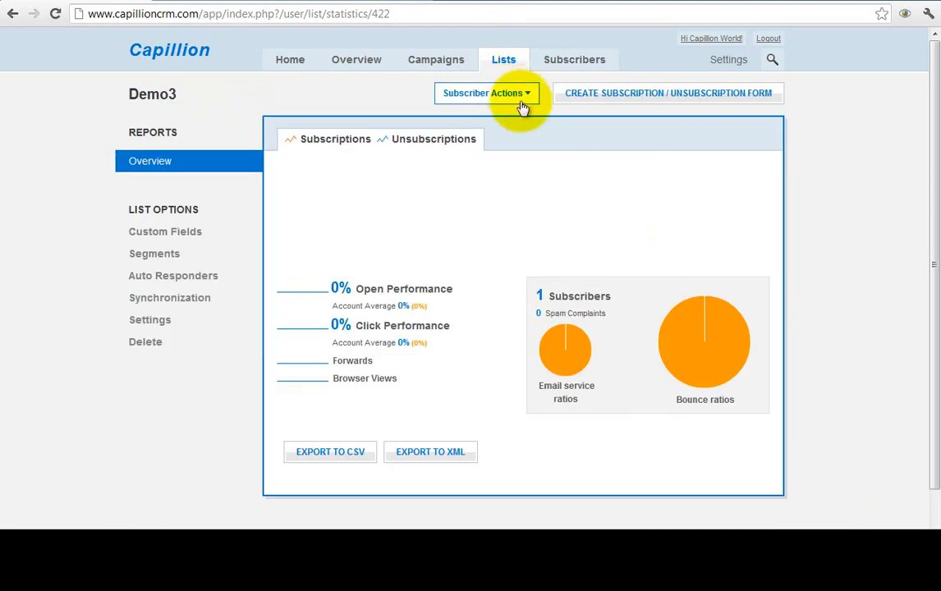
pyautogui.click(523, 97)
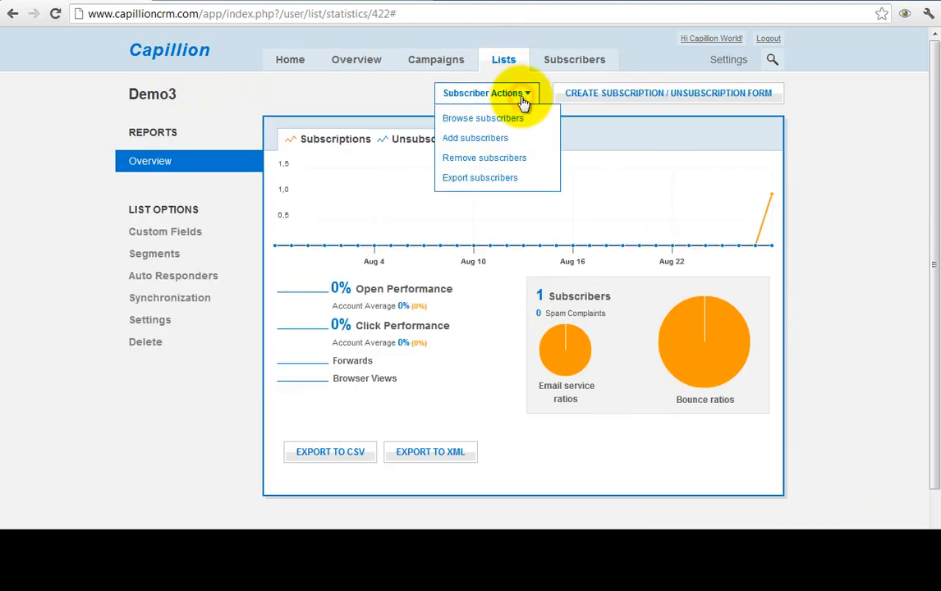
pyautogui.click(485, 140)
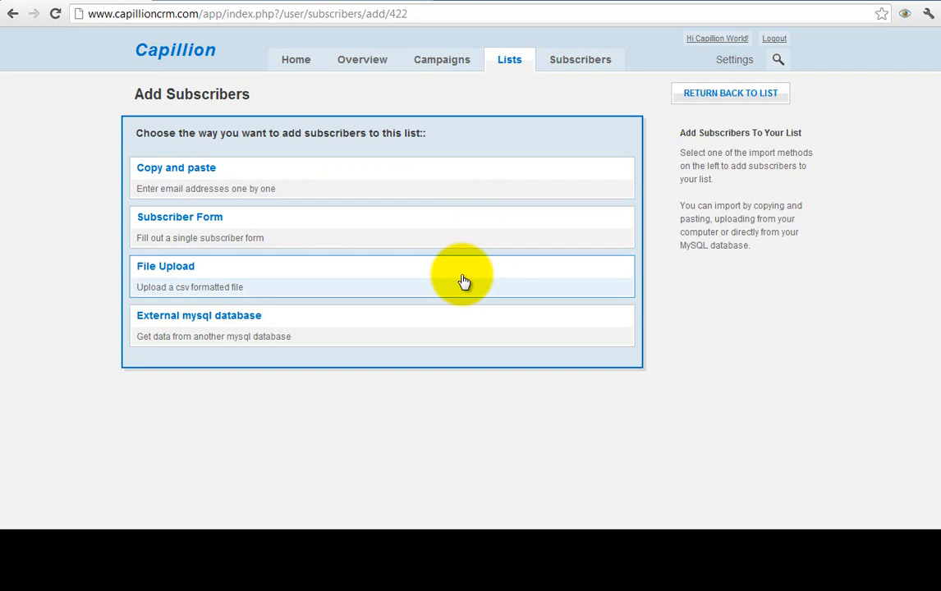
pyautogui.click(544, 177)
# - Paste the two example subscriber lines into the subscriber data box
pyautogui.moveTo(284, 247); pyautogui.dragTo(127, 235)
pyautogui.hotkey('ctrl', 'c')
pyautogui.click(189, 294)
pyautogui.hotkey('ctrl', 'v')
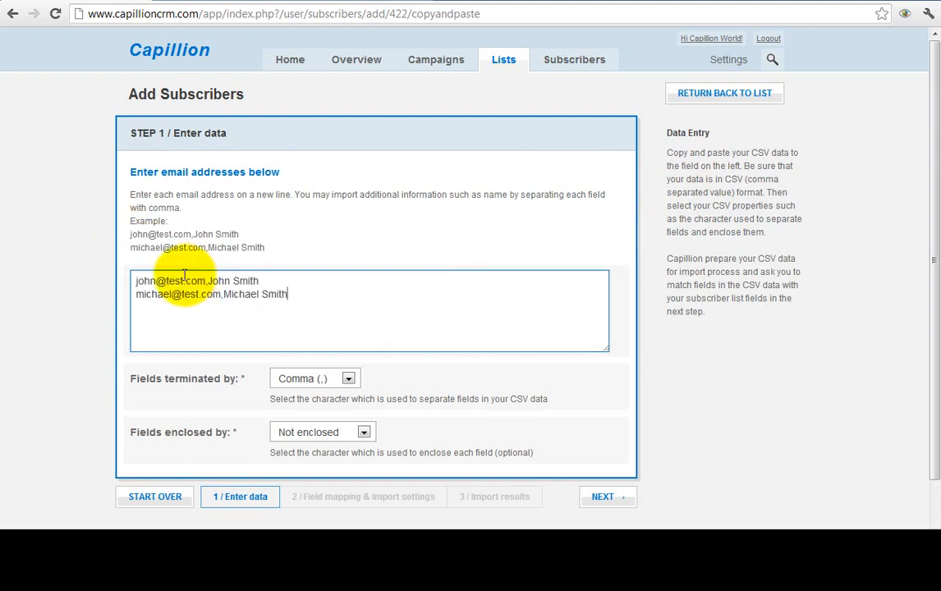
pyautogui.moveTo(313, 282); pyautogui.dragTo(125, 284)
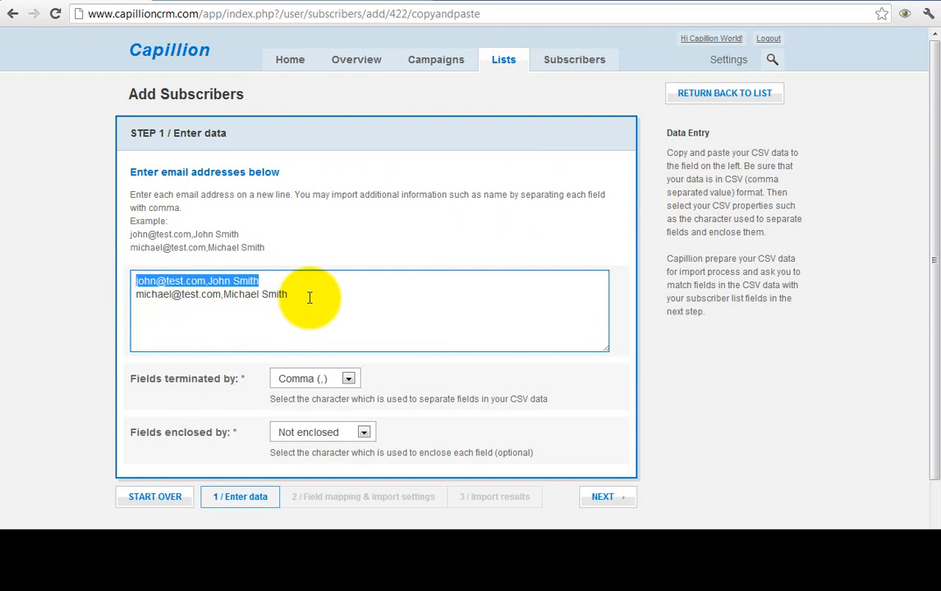
pyautogui.click(207, 282)
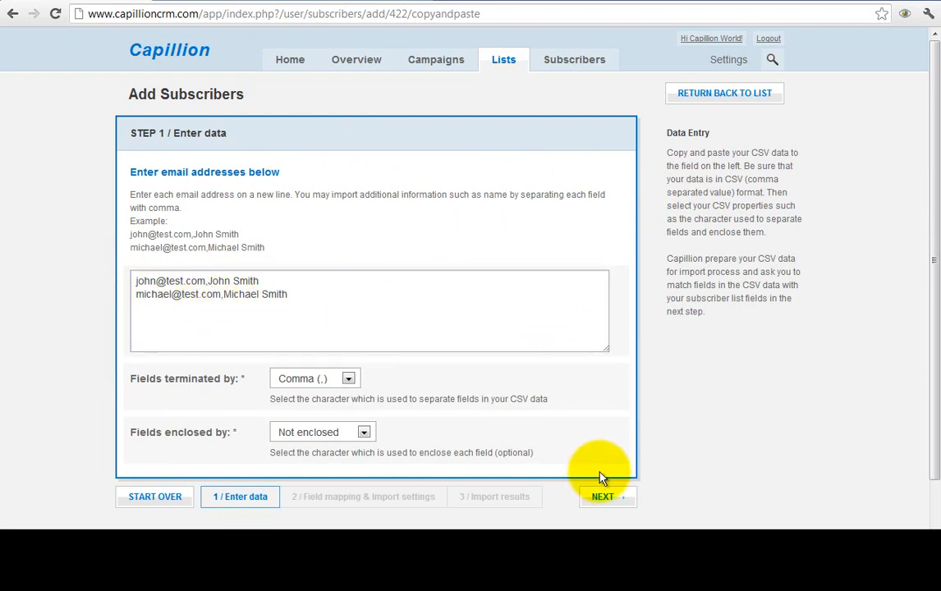
# - Map the columns to Email Address and Name, import, then restart with CSV file upload
pyautogui.click(605, 498)
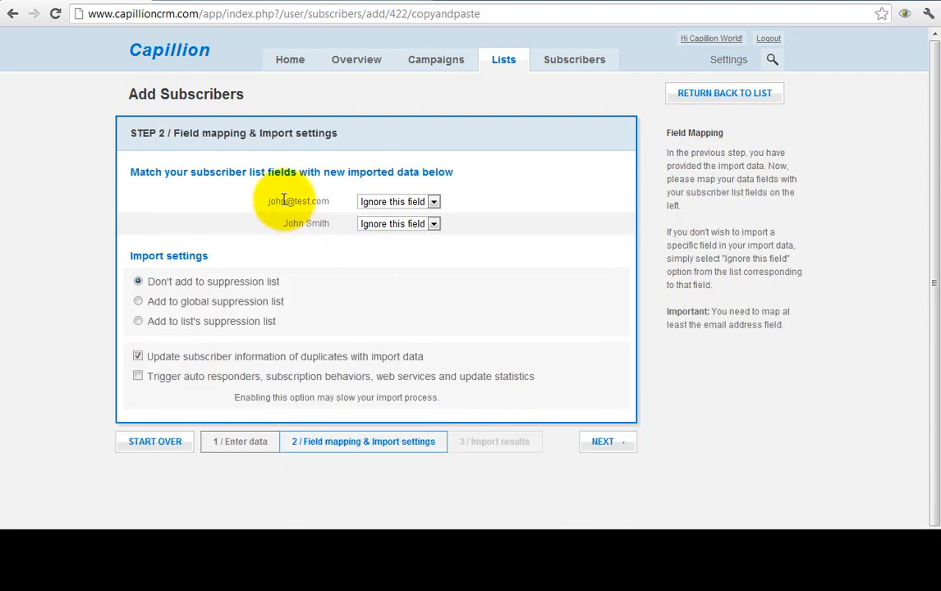
pyautogui.moveTo(267, 201); pyautogui.dragTo(332, 202)
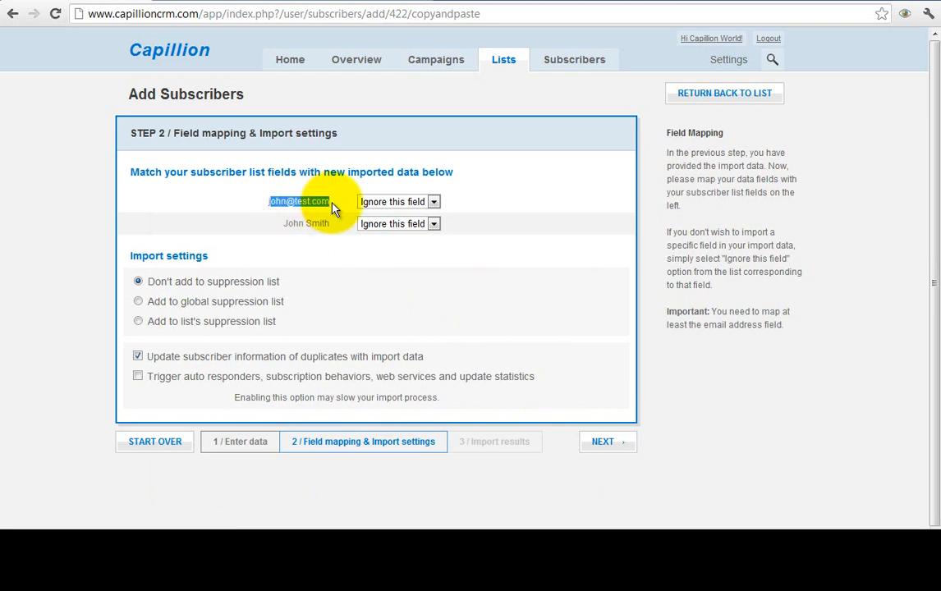
pyautogui.click(399, 228)
pyautogui.click(320, 247)
pyautogui.click(391, 233)
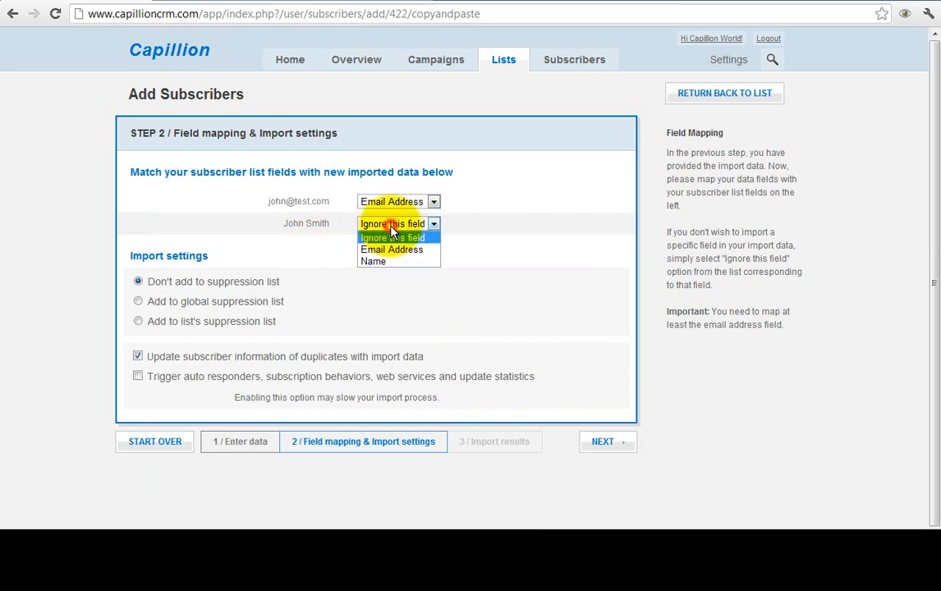
pyautogui.click(398, 260)
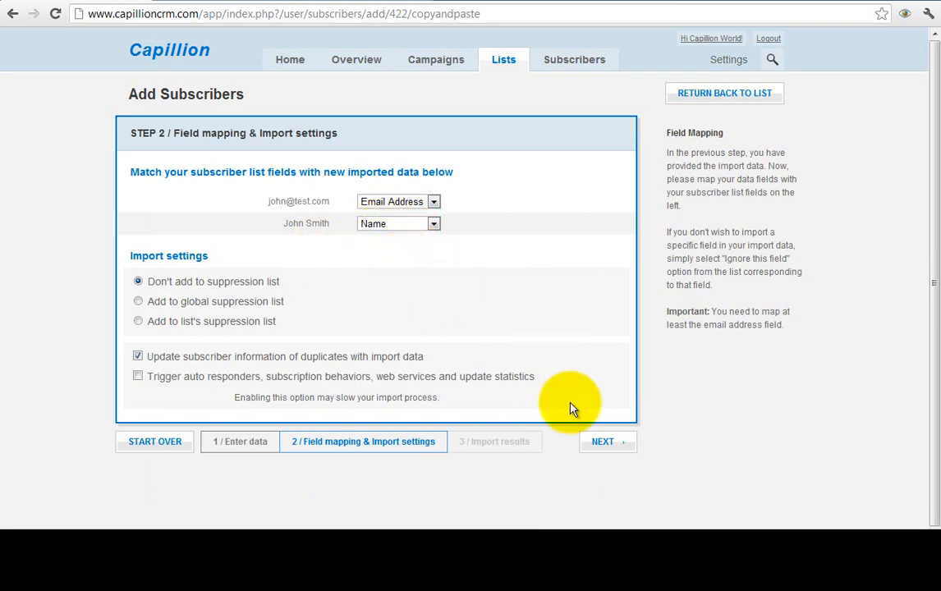
pyautogui.click(605, 444)
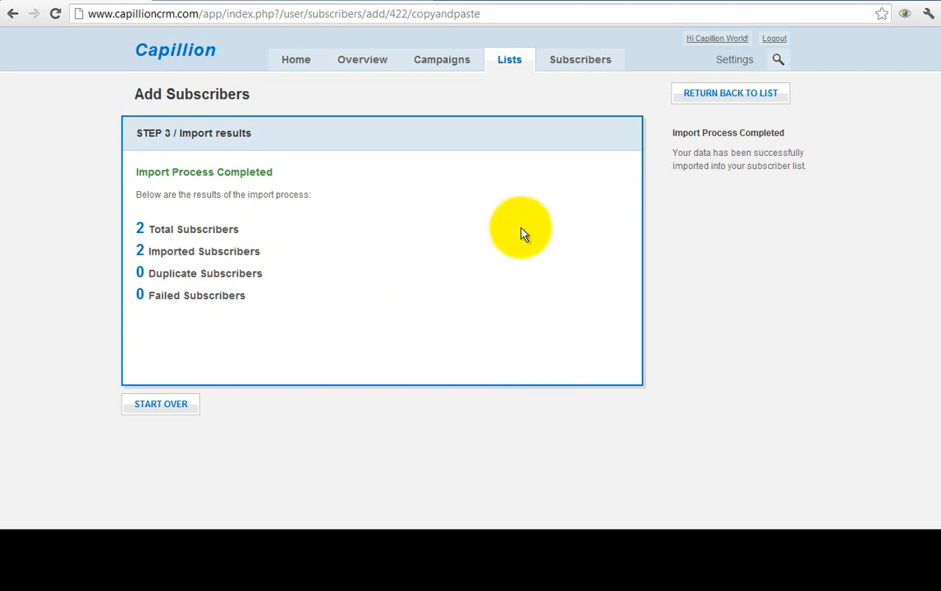
pyautogui.click(176, 407)
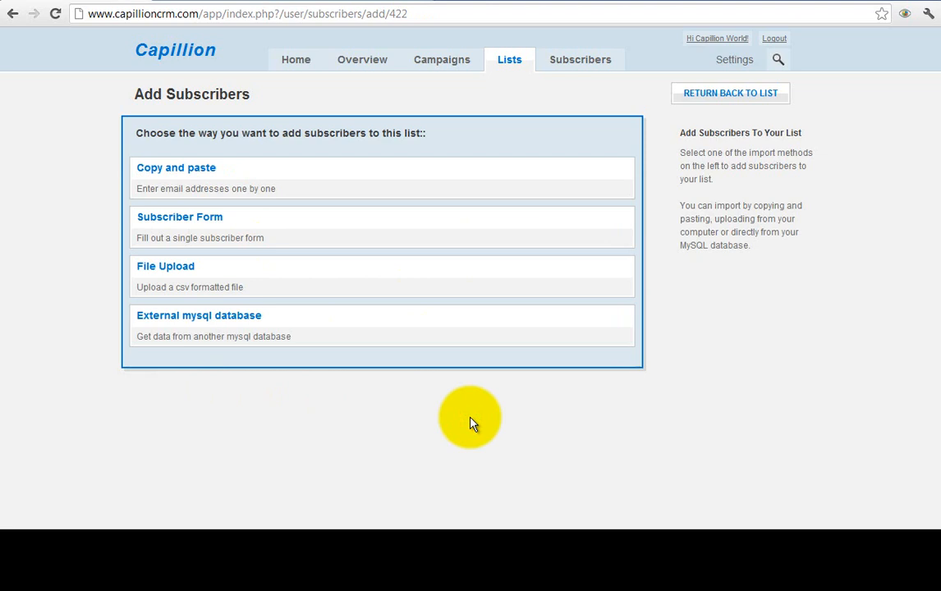
pyautogui.click(239, 276)
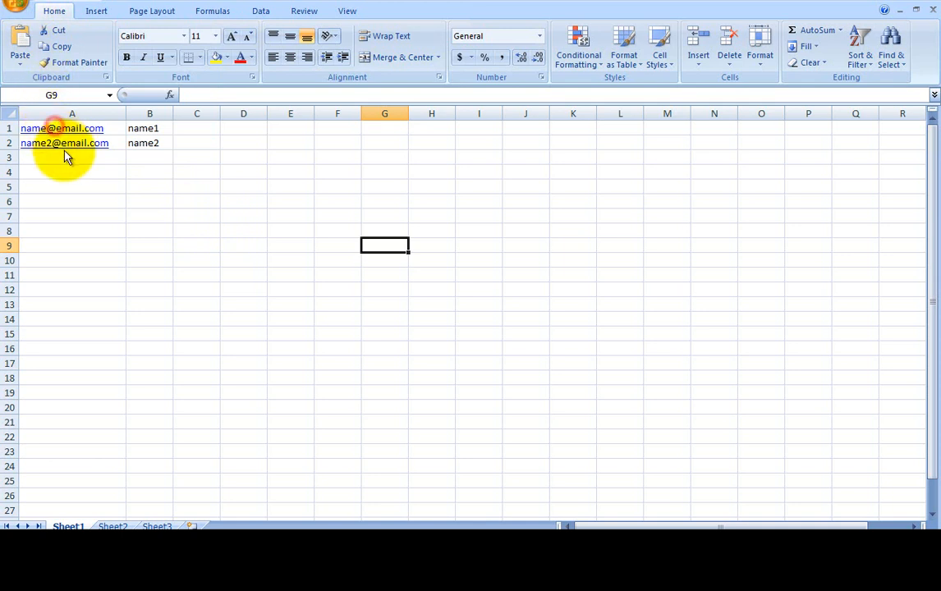
# - Save the subscriber sheet to the Desktop as Book1.csv in CSV (Comma delimited) format
pyautogui.press('F12')
pyautogui.click(343, 257)
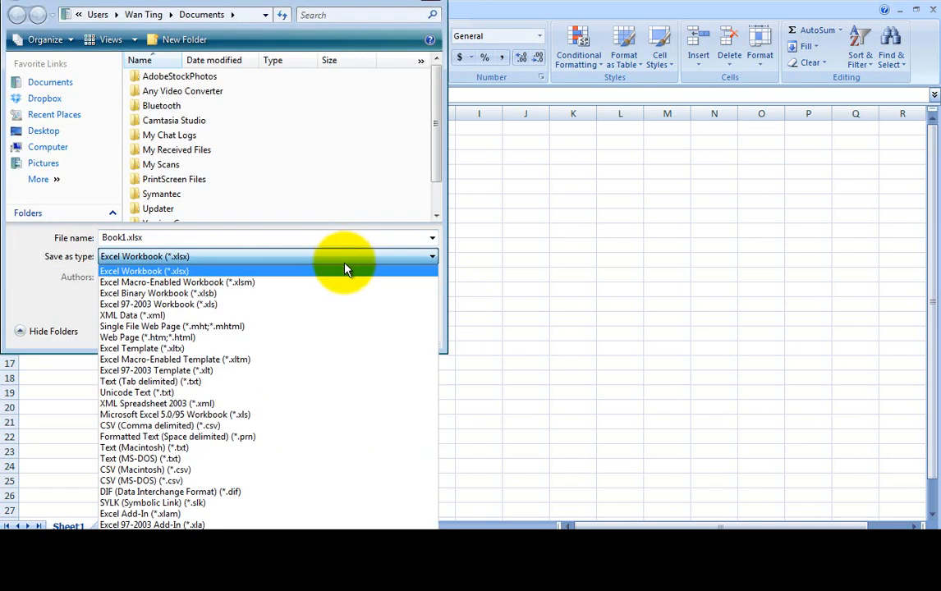
pyautogui.click(264, 428)
pyautogui.click(71, 129)
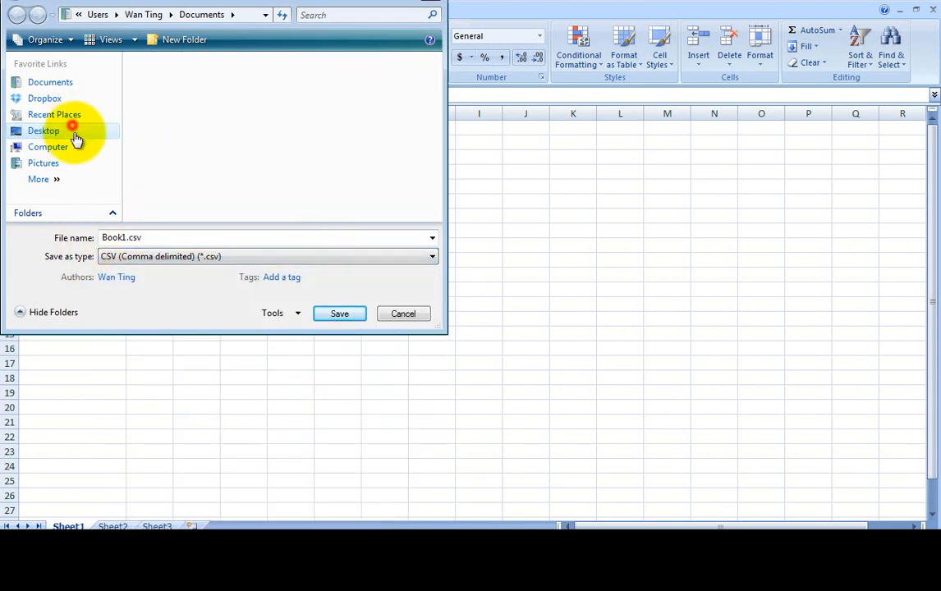
pyautogui.click(342, 318)
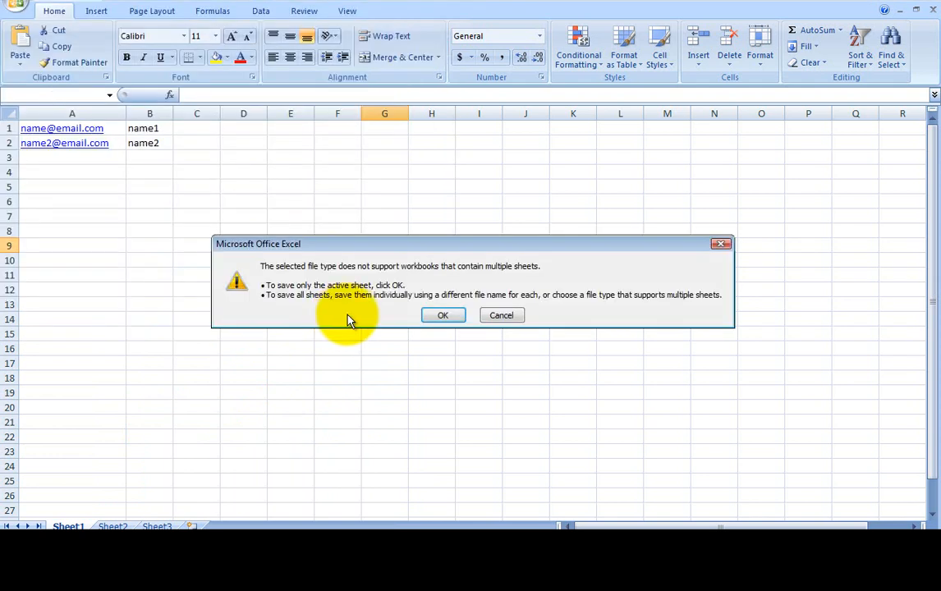
pyautogui.click(444, 317)
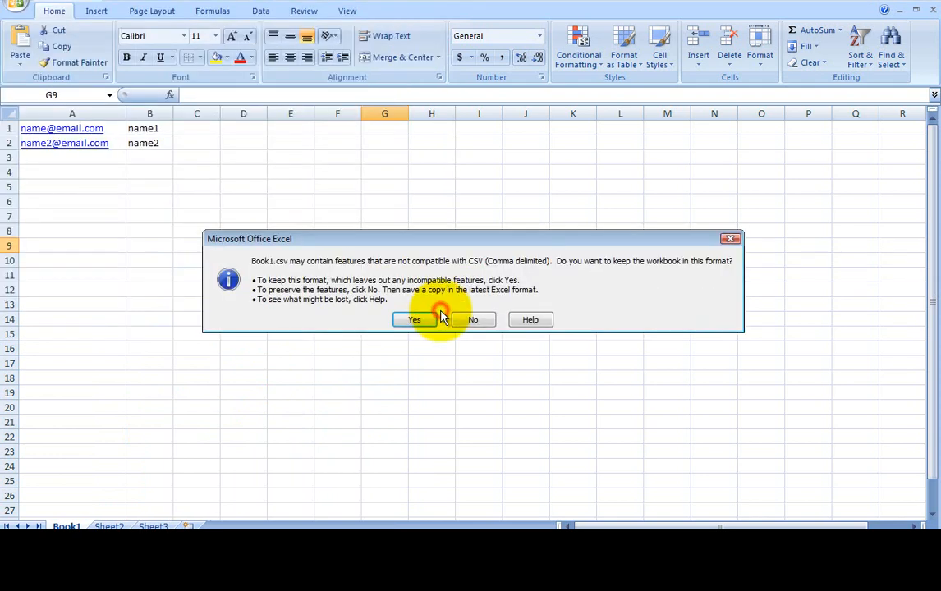
pyautogui.click(417, 321)
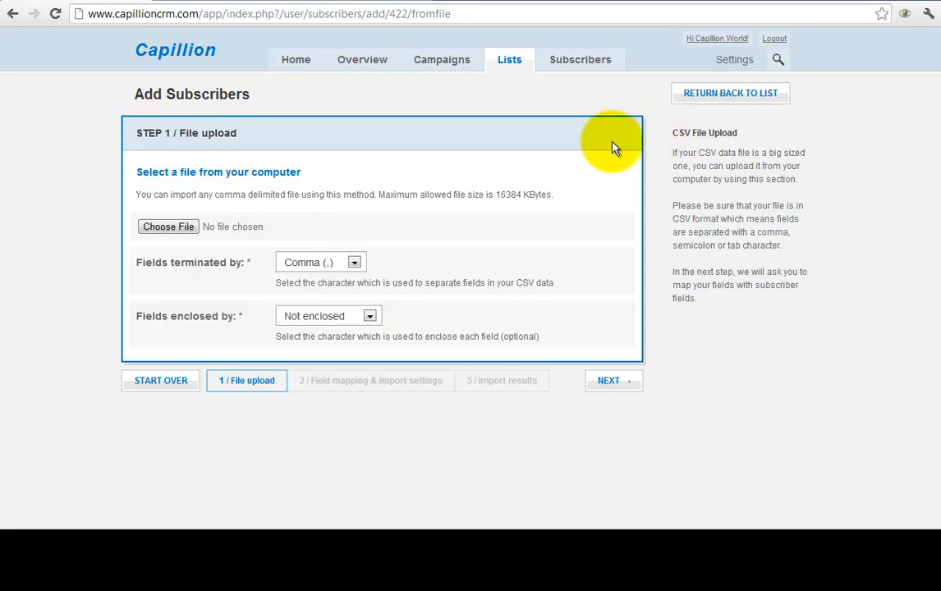
# - Upload Book1.csv into demo3, mapping email to Email Address and name1 to Name
pyautogui.click(189, 227)
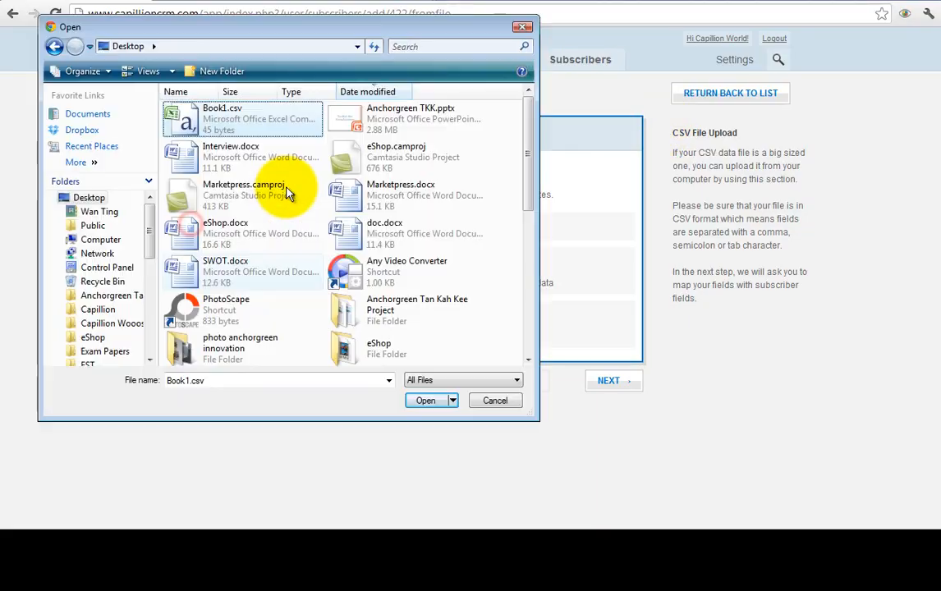
pyautogui.doubleClick(296, 104)
pyautogui.click(624, 383)
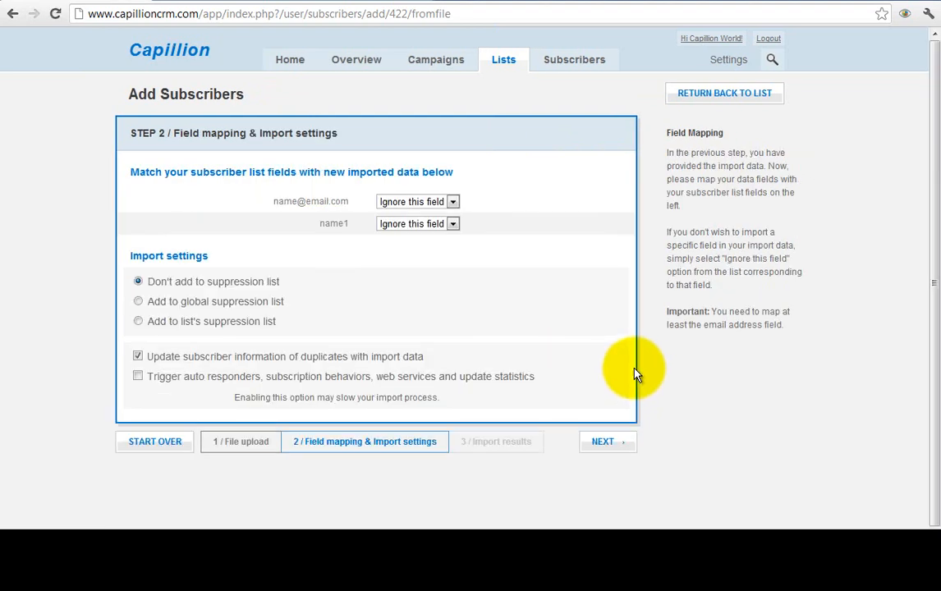
pyautogui.click(451, 202)
pyautogui.click(445, 223)
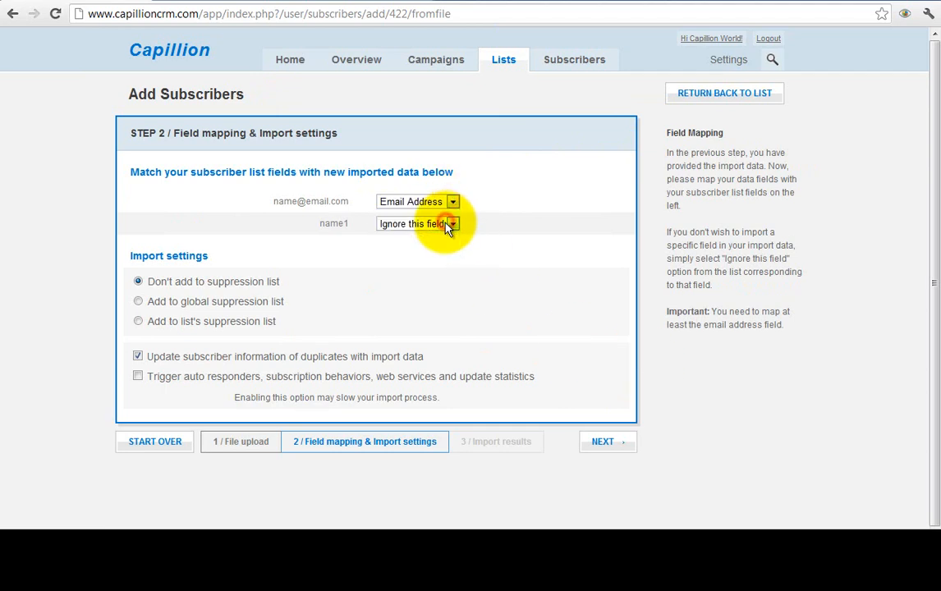
pyautogui.click(431, 258)
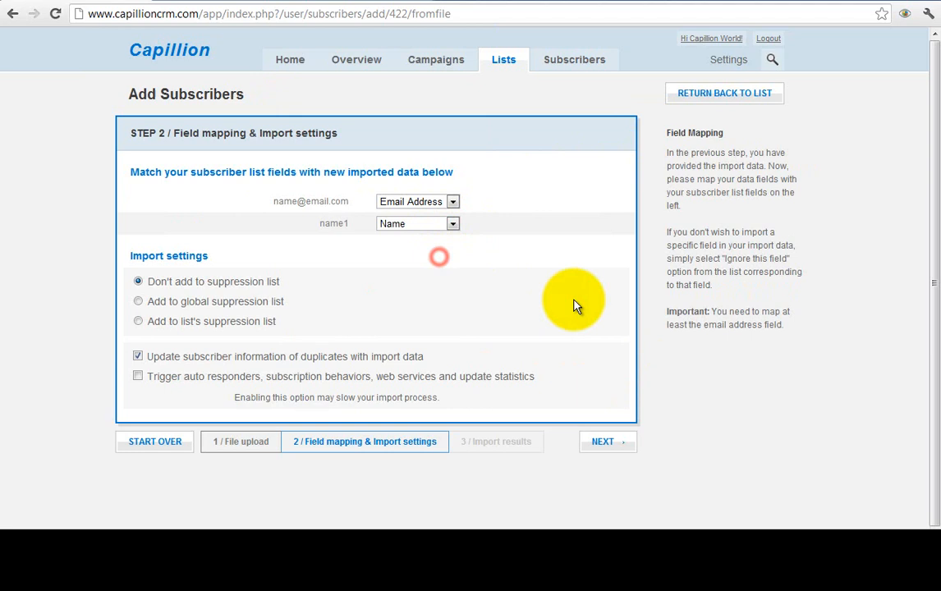
pyautogui.click(600, 442)
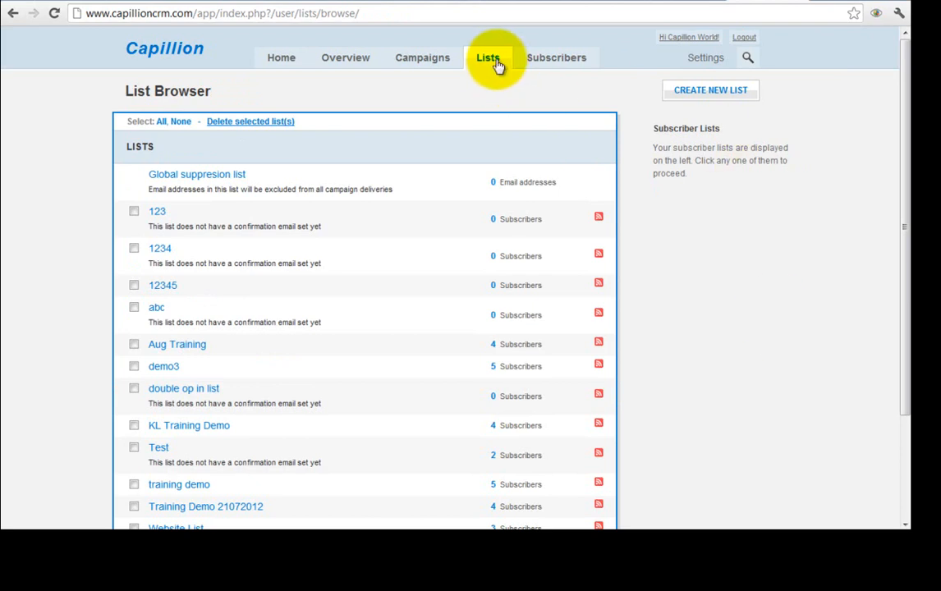
# - Open the demo3 list's Auto Responders page
pyautogui.scroll(-2, 670, 280)
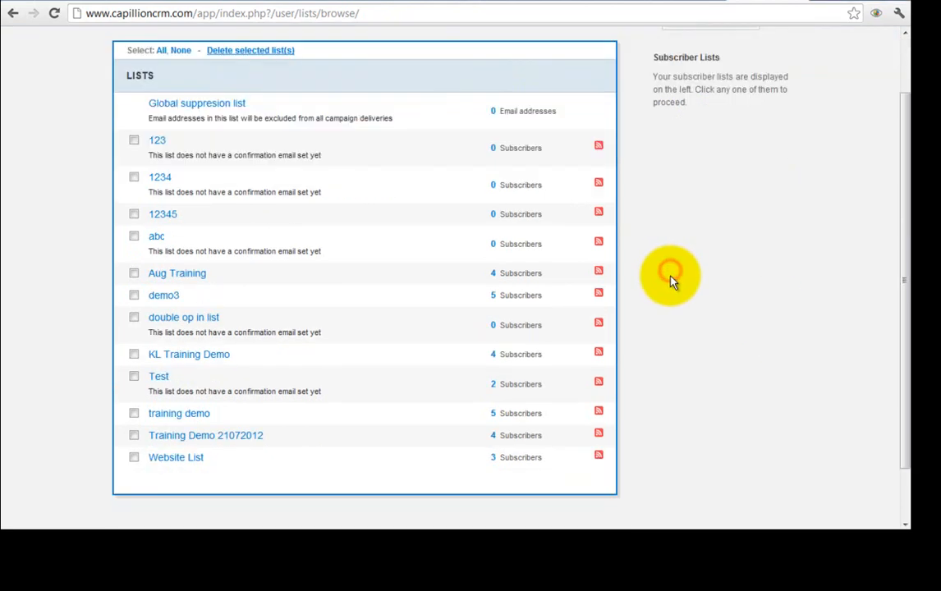
pyautogui.click(165, 296)
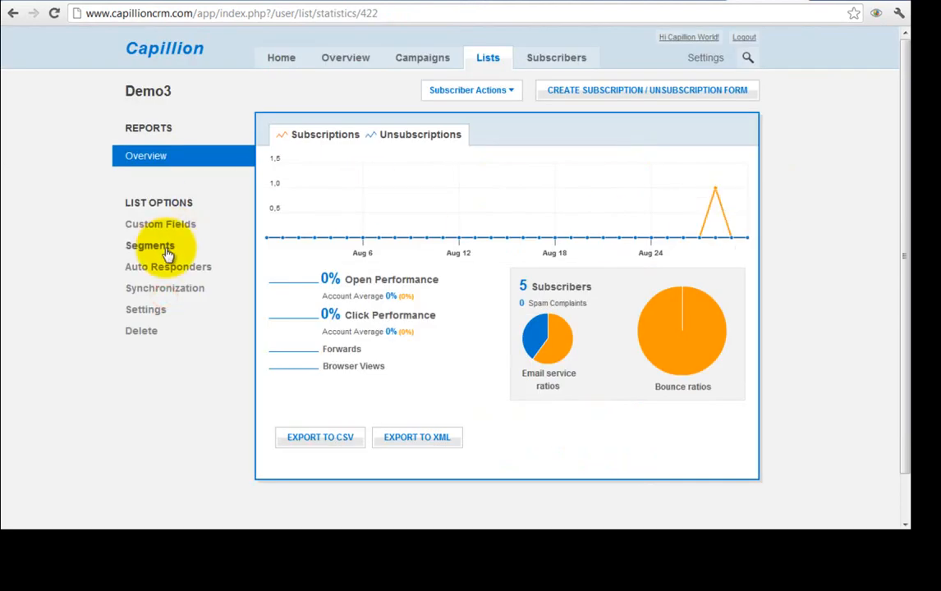
pyautogui.click(182, 269)
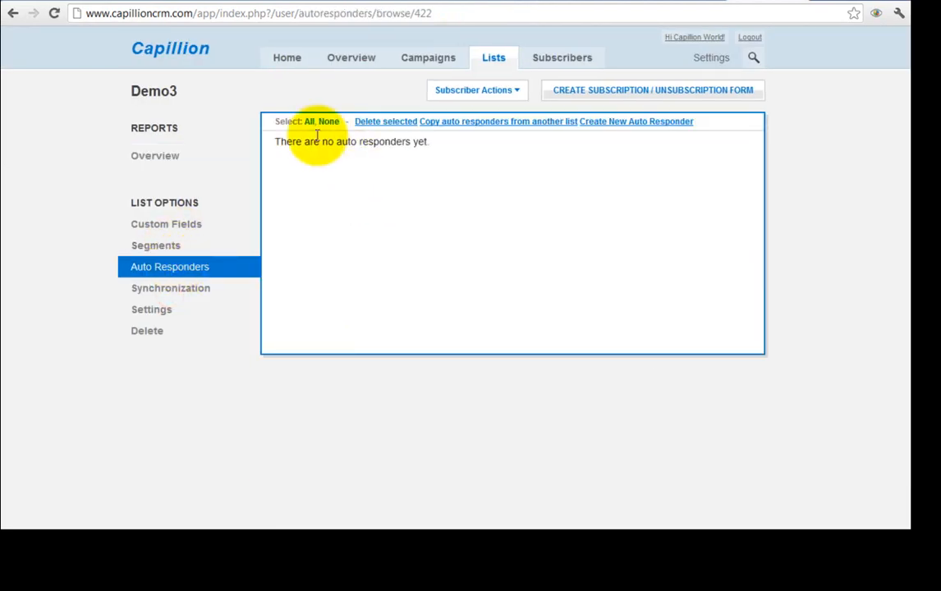
# - Create a 'Welcome' auto responder triggered on Subscription, sent Immediately, and go to edit its email
pyautogui.click(628, 125)
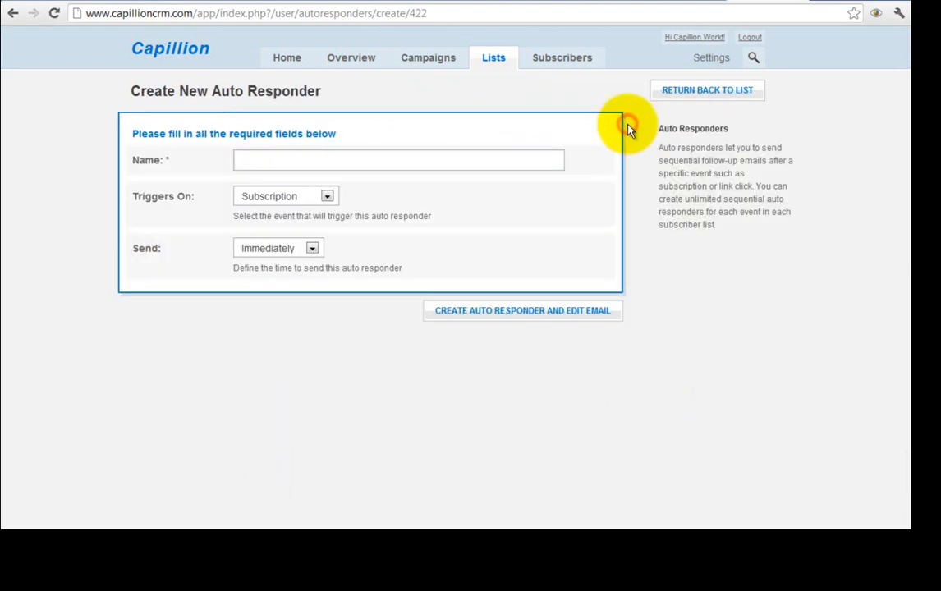
pyautogui.click(345, 158)
pyautogui.write('Welcome')
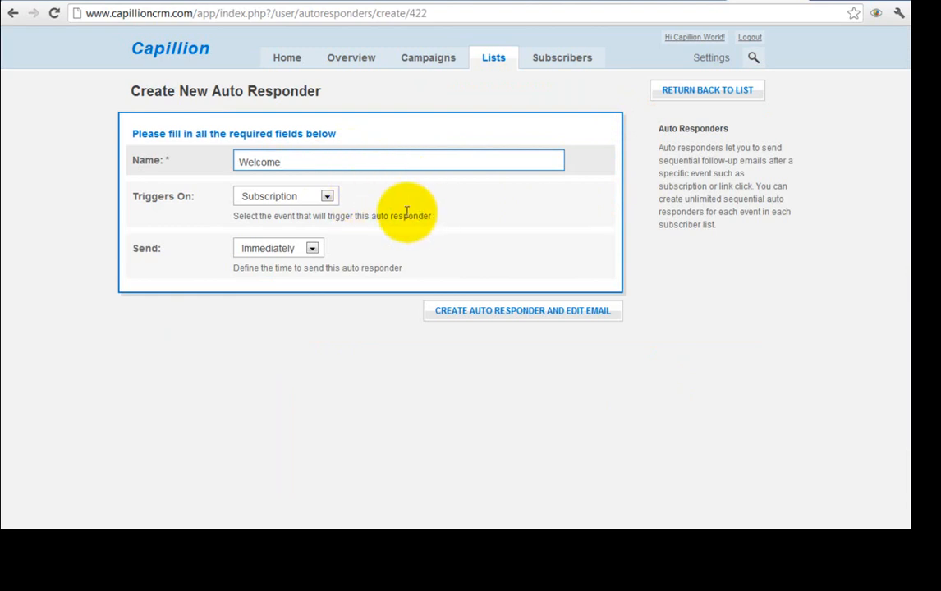
pyautogui.click(312, 197)
pyautogui.click(307, 212)
pyautogui.click(312, 248)
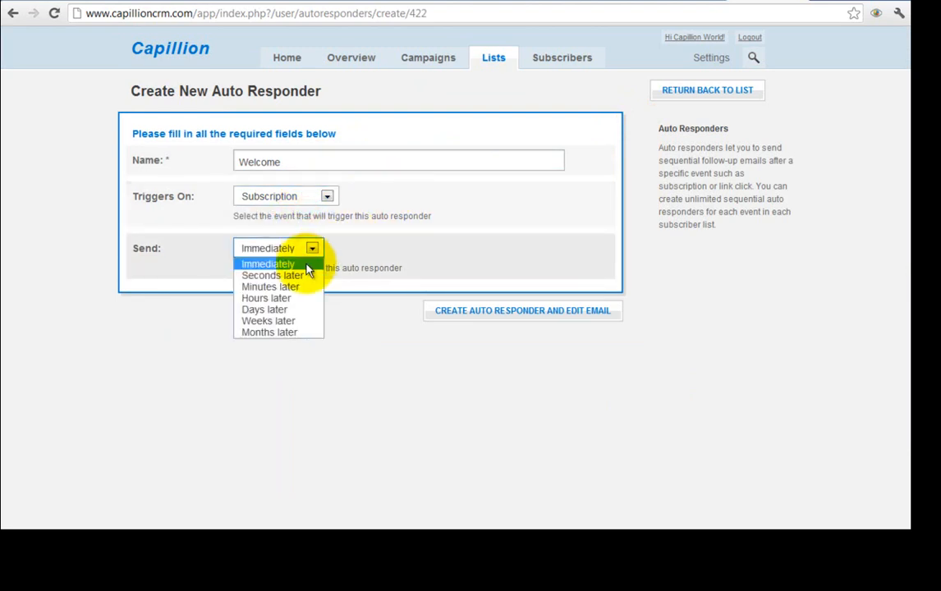
pyautogui.click(312, 249)
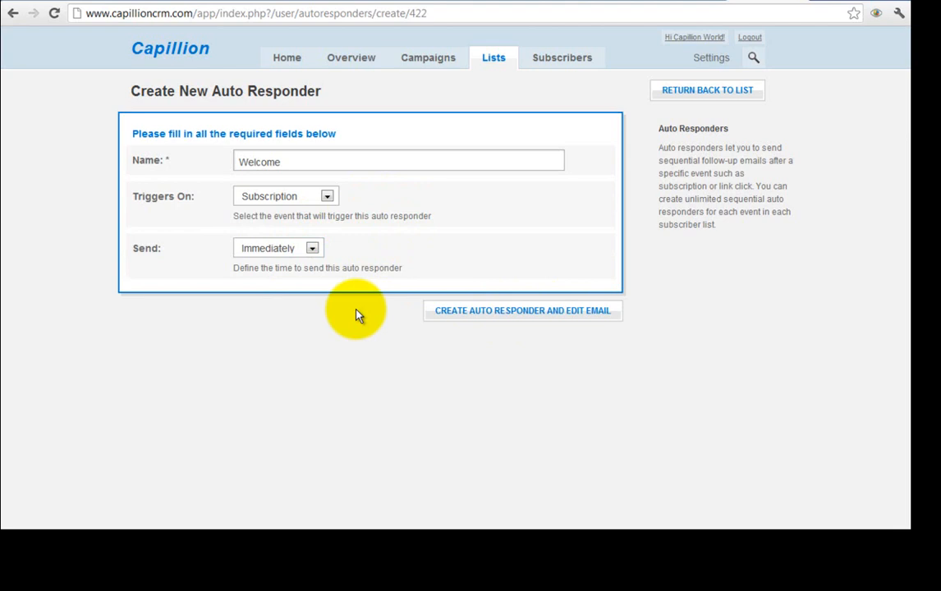
pyautogui.click(474, 321)
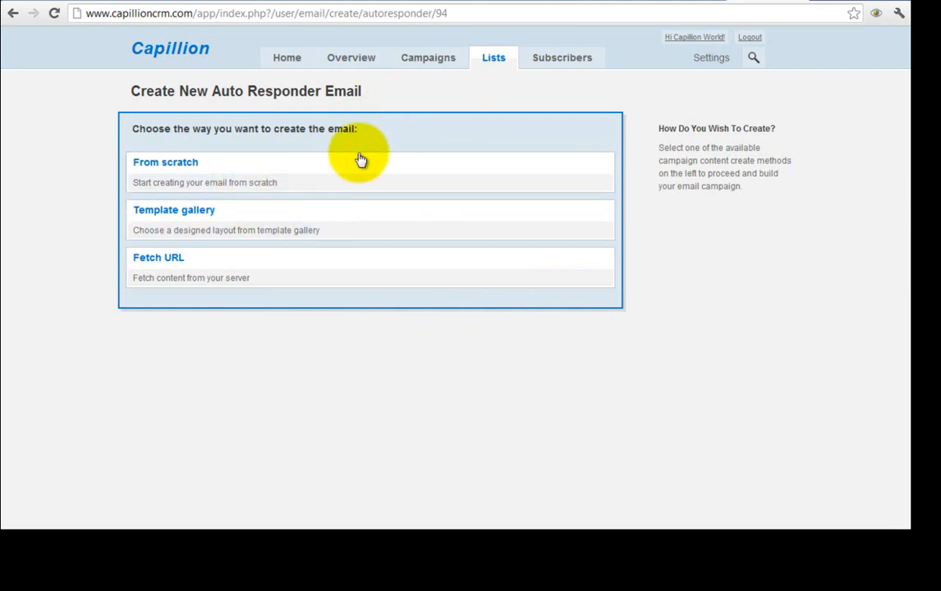
# - Build the email from scratch with sender name 'Your Name' and a placeholder sender e-mail
pyautogui.click(348, 173)
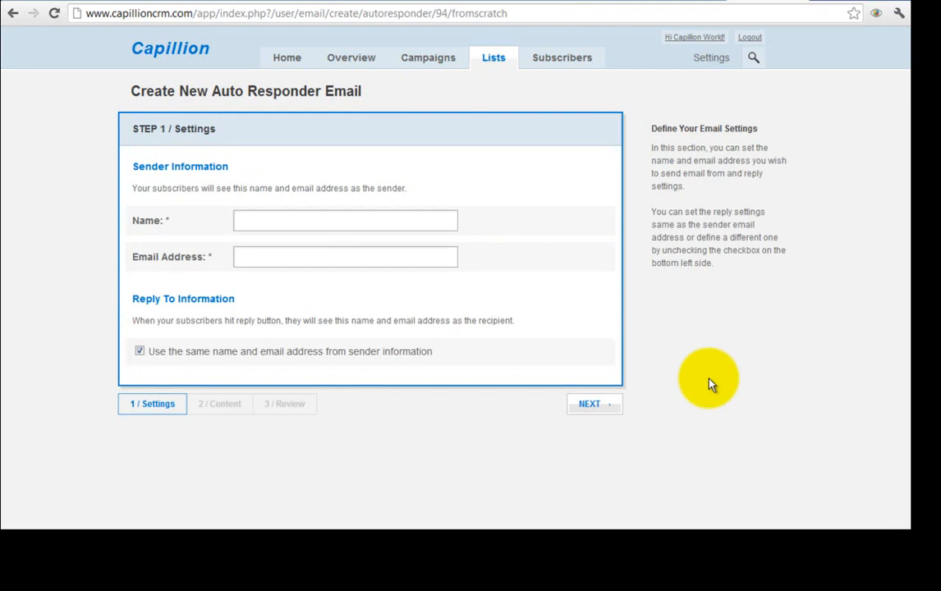
pyautogui.click(315, 217)
pyautogui.click(324, 256)
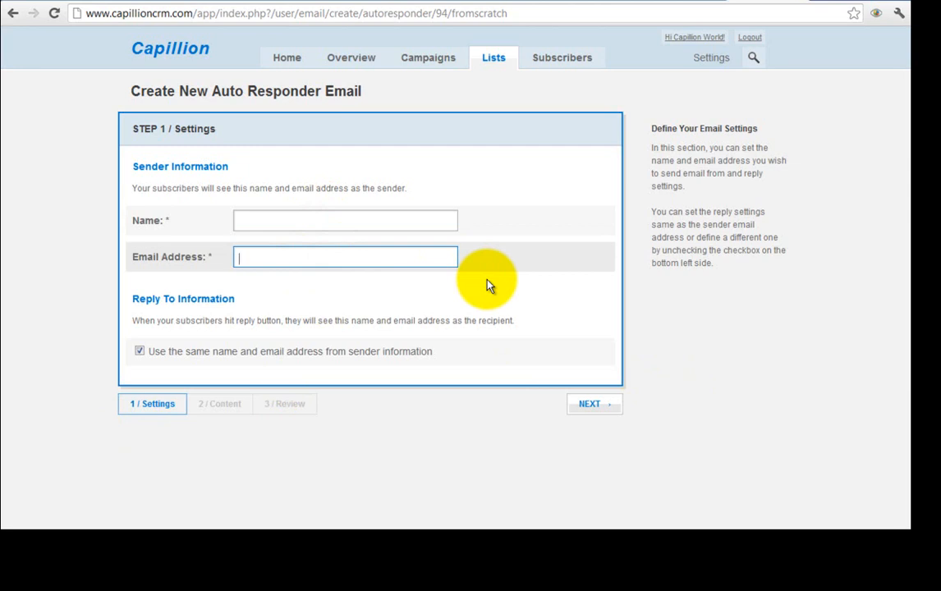
pyautogui.click(389, 222)
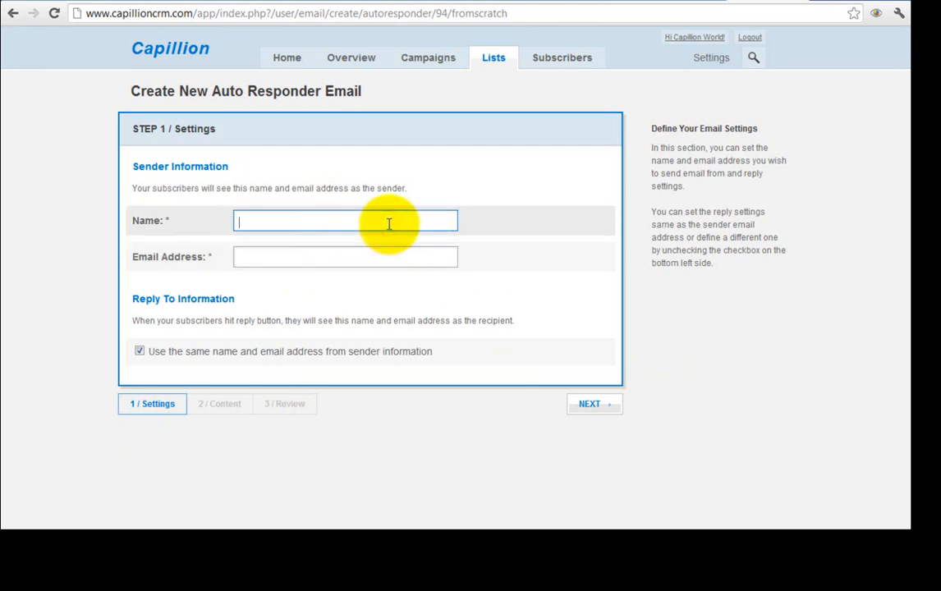
pyautogui.write('Your Name')
pyautogui.press('Tab')
pyautogui.write('Youremail@email.com')
pyautogui.press('Tab')
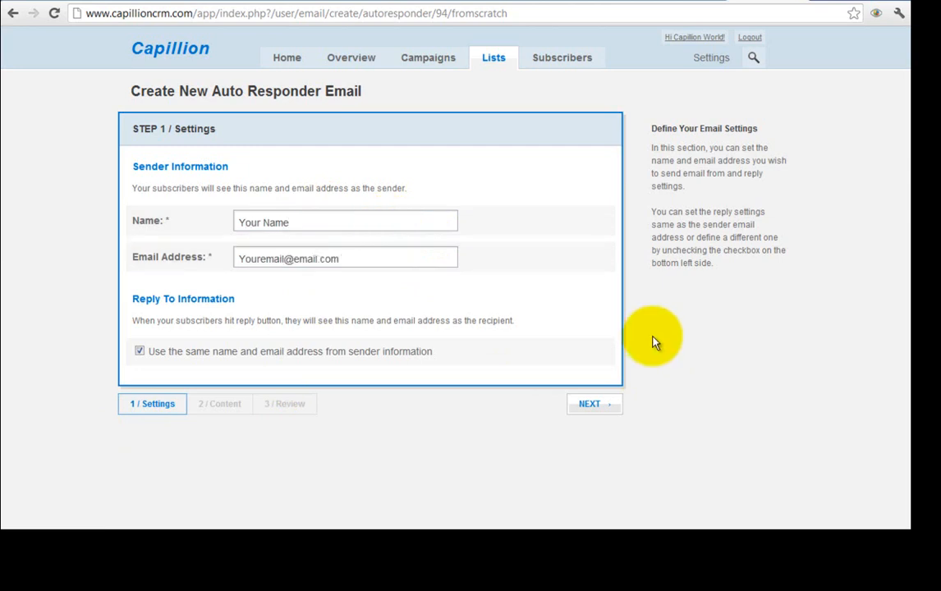
pyautogui.click(615, 405)
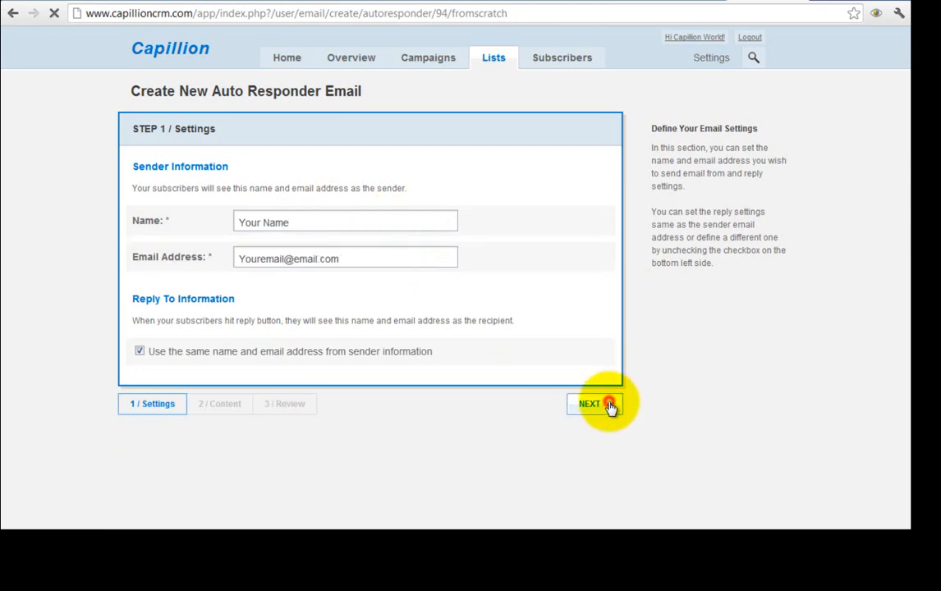
# - Set the subject to 'Welcome to my newsletter,' followed by the subscriber Name tag
pyautogui.click(368, 254)
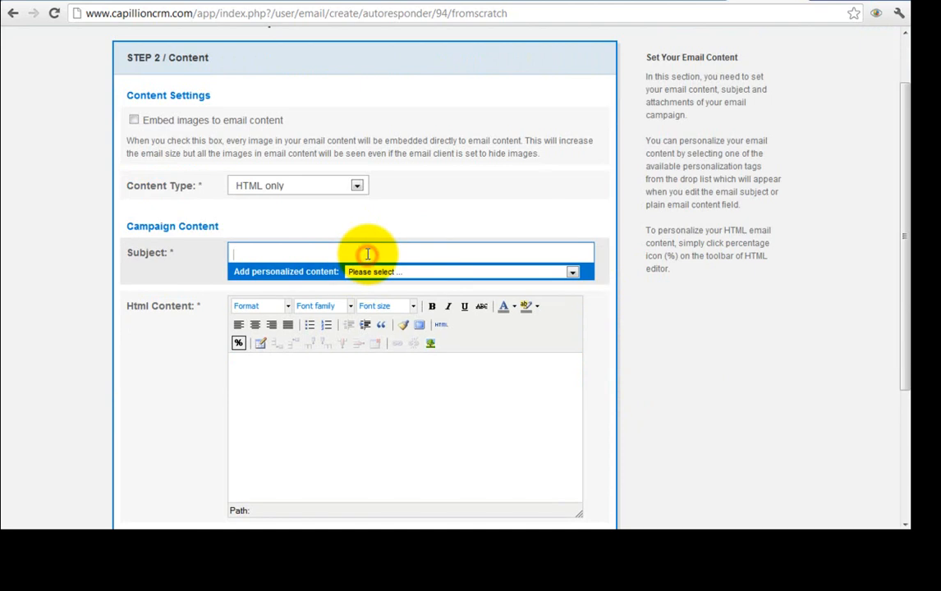
pyautogui.write('Welcome to my newsletter')
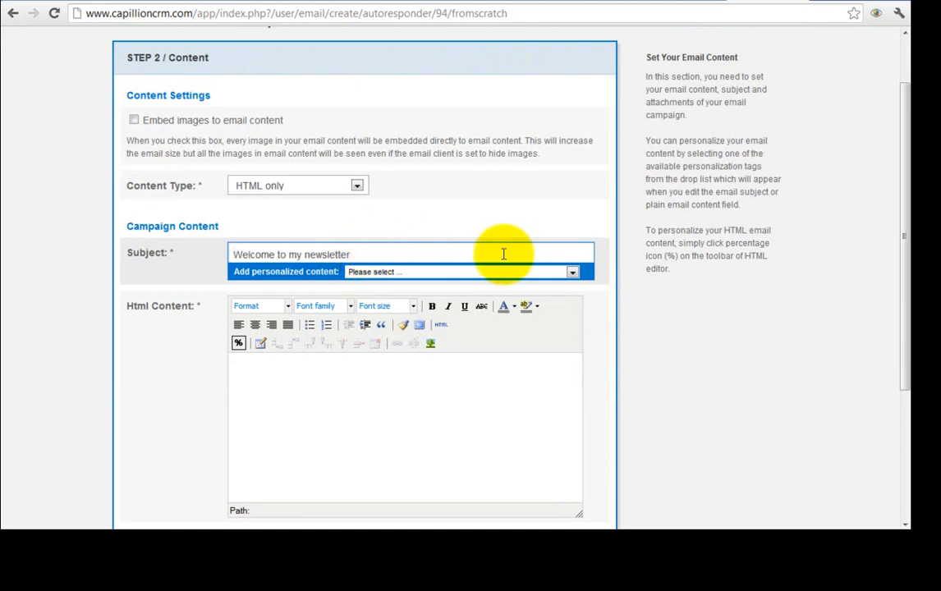
pyautogui.write(',')
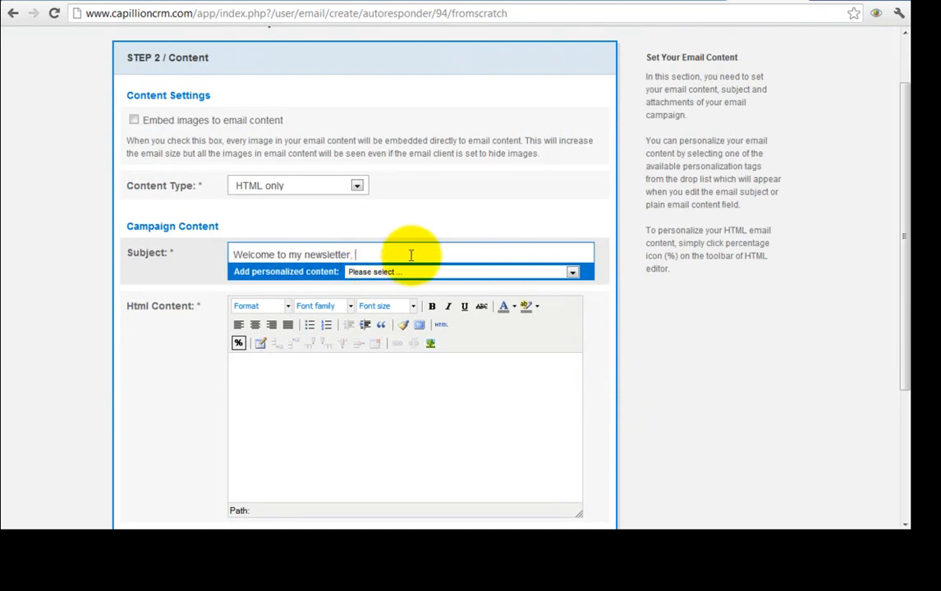
pyautogui.click(456, 272)
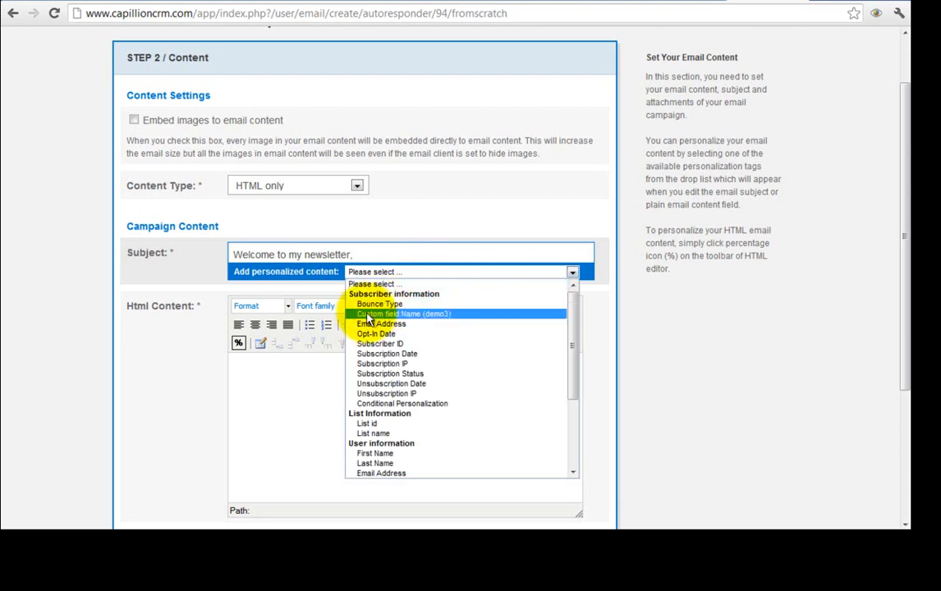
pyautogui.click(414, 315)
# - Start the body with the greeting 'Hi' plus the subscriber's name and a comma
pyautogui.click(451, 377)
pyautogui.write('Hi')
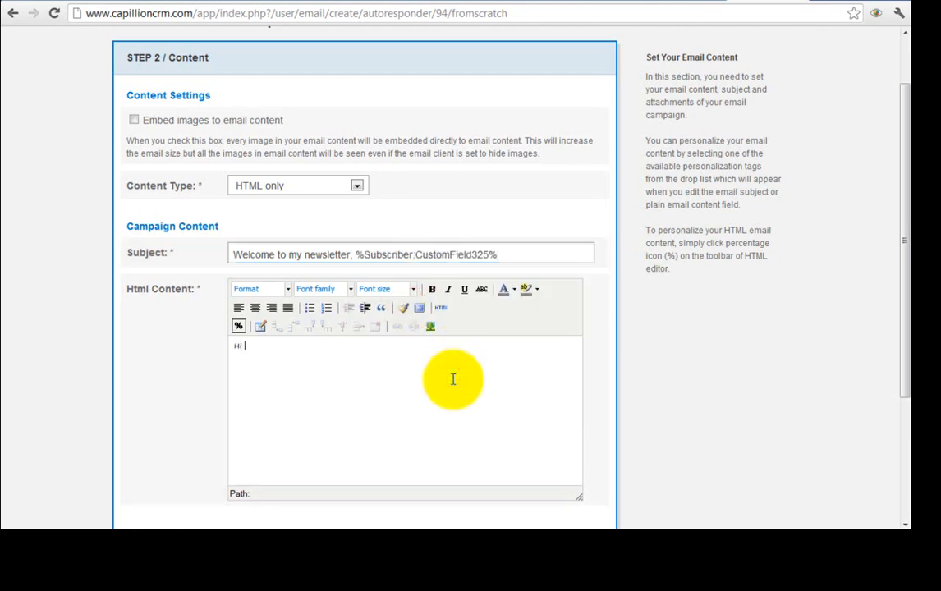
pyautogui.click(238, 327)
pyautogui.moveTo(304, 343)
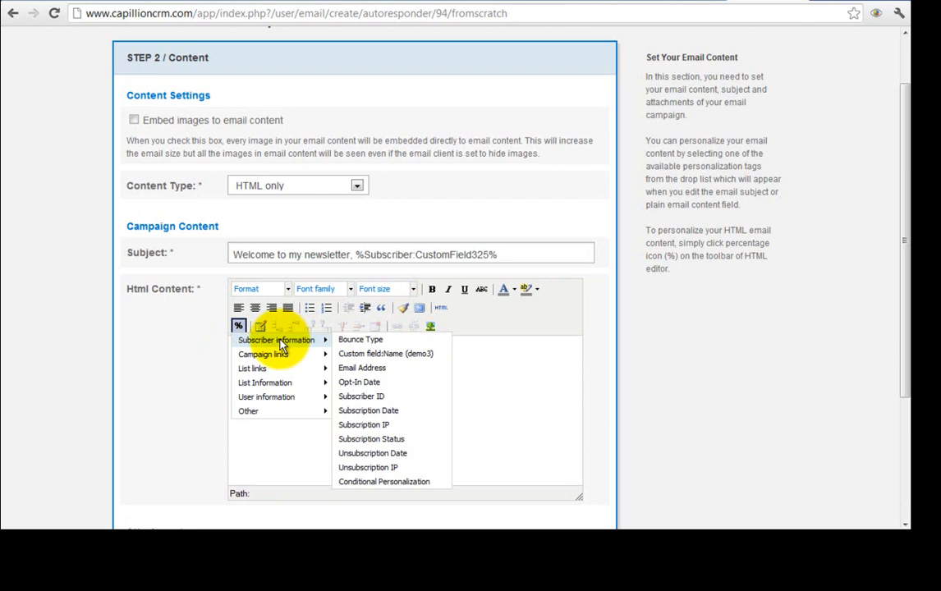
pyautogui.click(355, 358)
pyautogui.write(',')
pyautogui.press('Return')
pyautogui.write('Welcome to my newsletter')
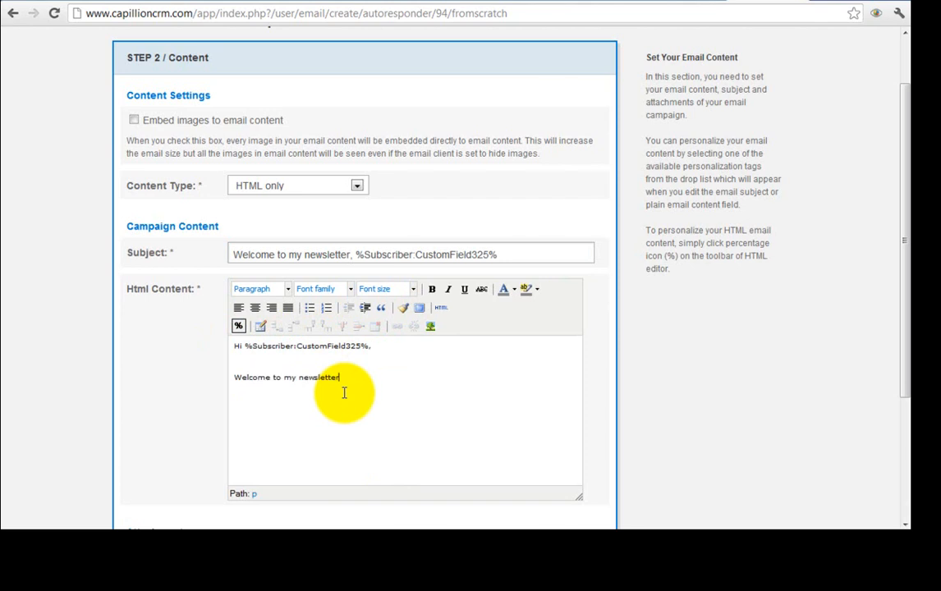
pyautogui.write('.  This is the free email that i have promised you.')
pyautogui.press('Return')
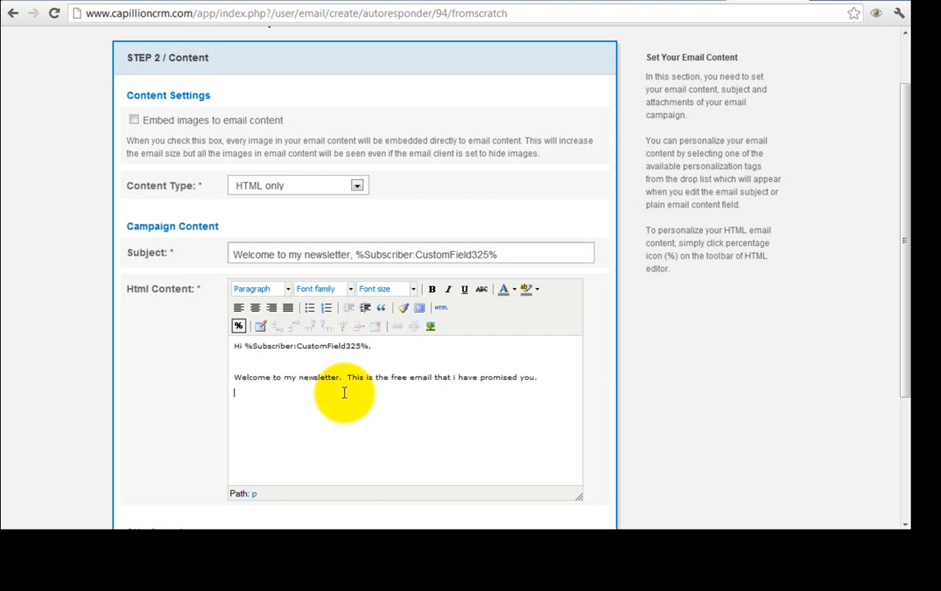
pyautogui.write('http://ebooklink.com')
pyautogui.press('Return')
pyautogui.press('Return')
pyautogui.write('Regards,')
pyautogui.press('Return')
pyautogui.write('Yourname.')
pyautogui.press('Return')
pyautogui.press('Return')
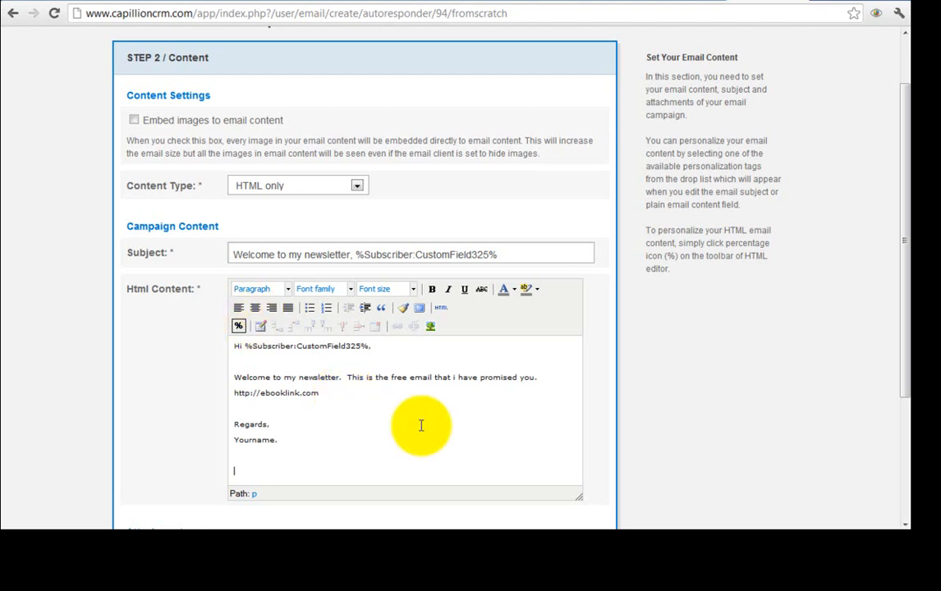
# - Insert the Unsubscription Link at the end and continue to the review step
pyautogui.click(239, 327)
pyautogui.moveTo(248, 371)
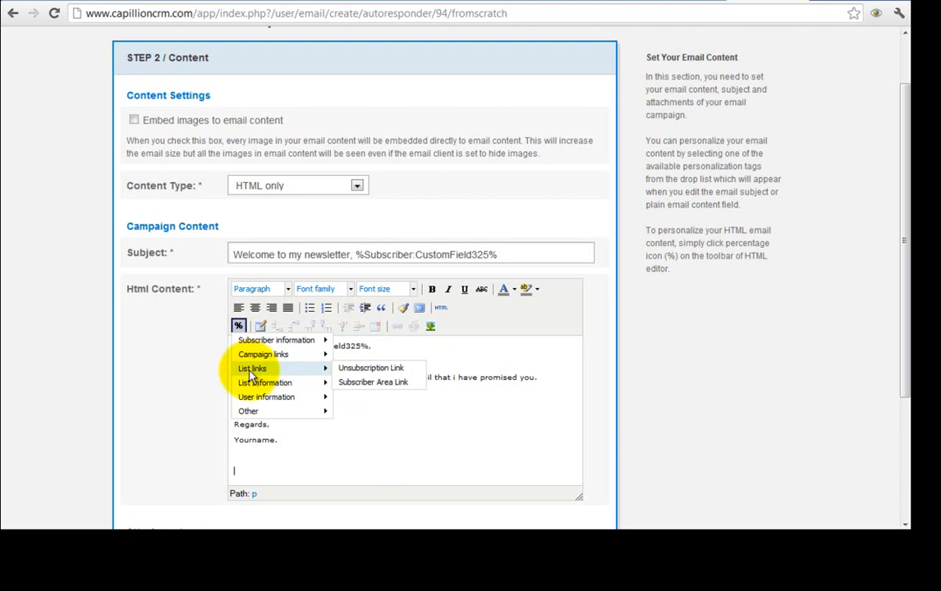
pyautogui.click(361, 371)
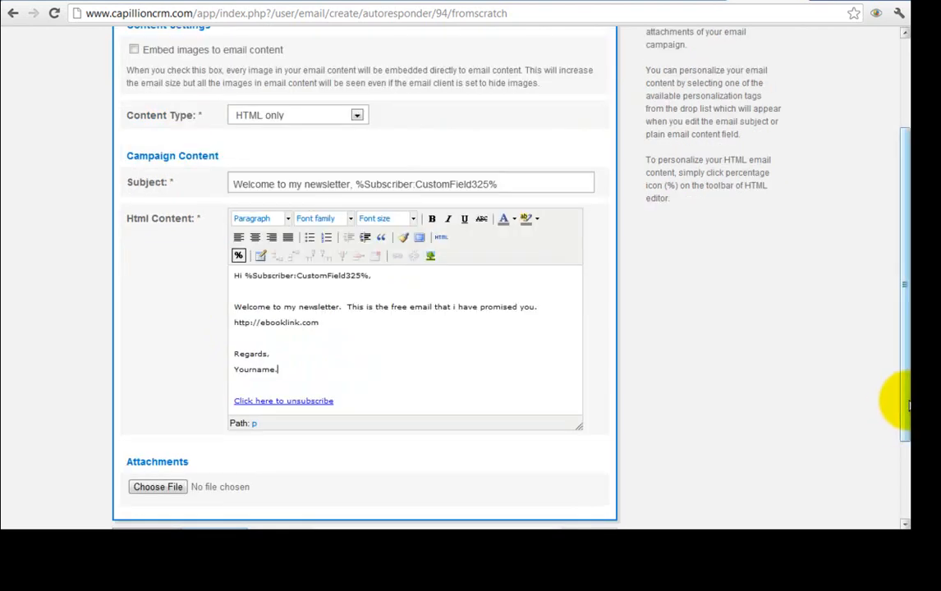
pyautogui.moveTo(906, 405); pyautogui.dragTo(899, 441)
pyautogui.click(595, 476)
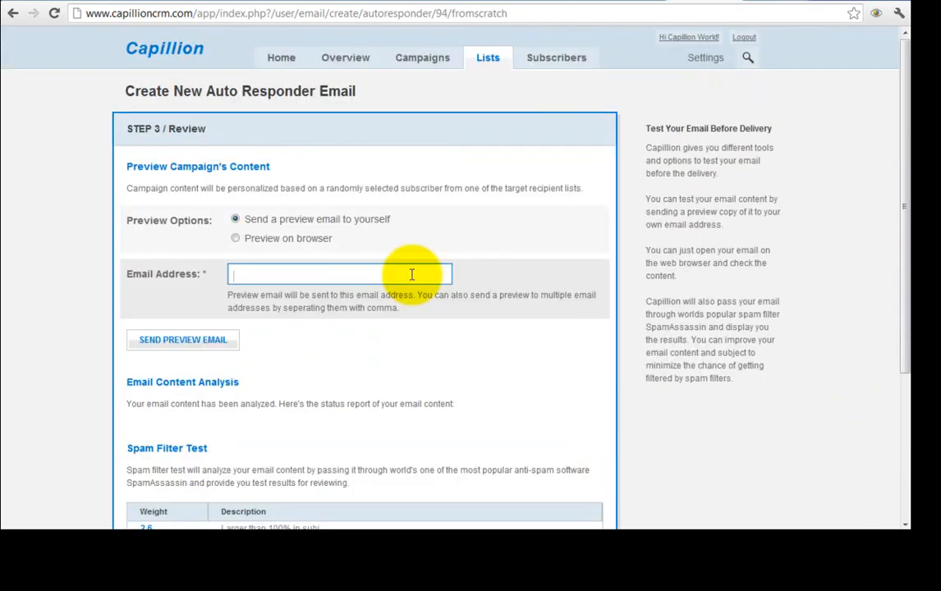
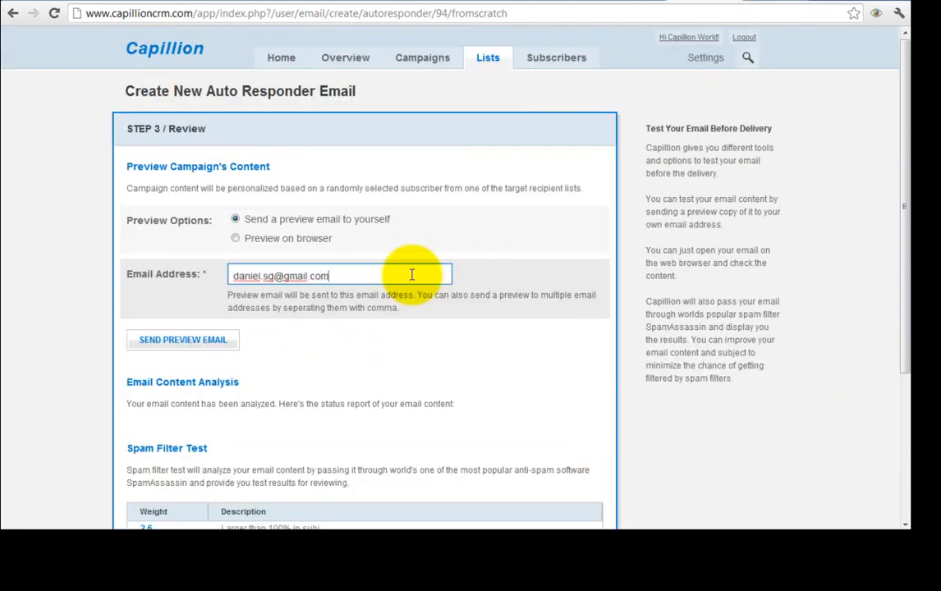
# - Send a preview of the Welcome email to your own e-mail address, then go to the inbox
pyautogui.click(227, 340)
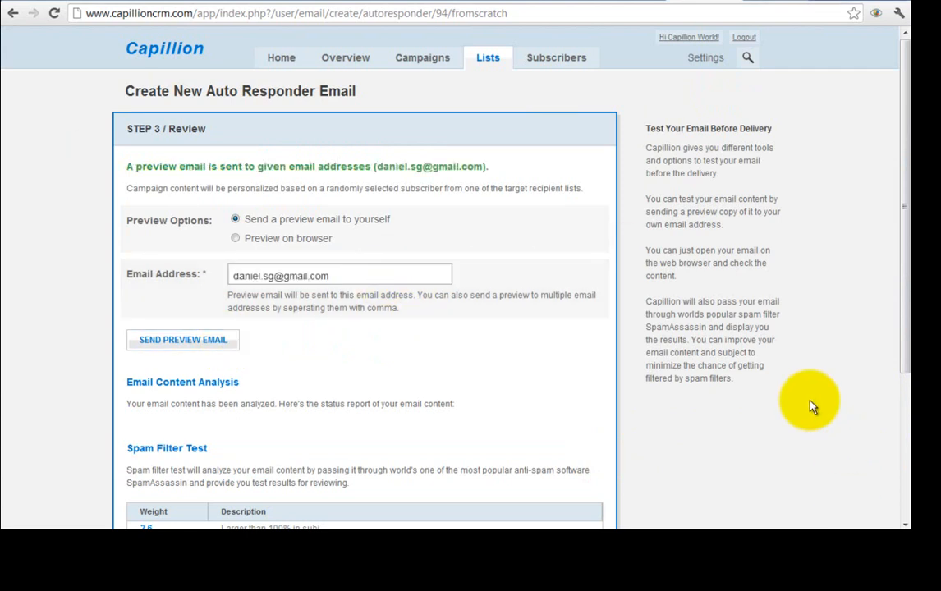
pyautogui.click(764, 2)
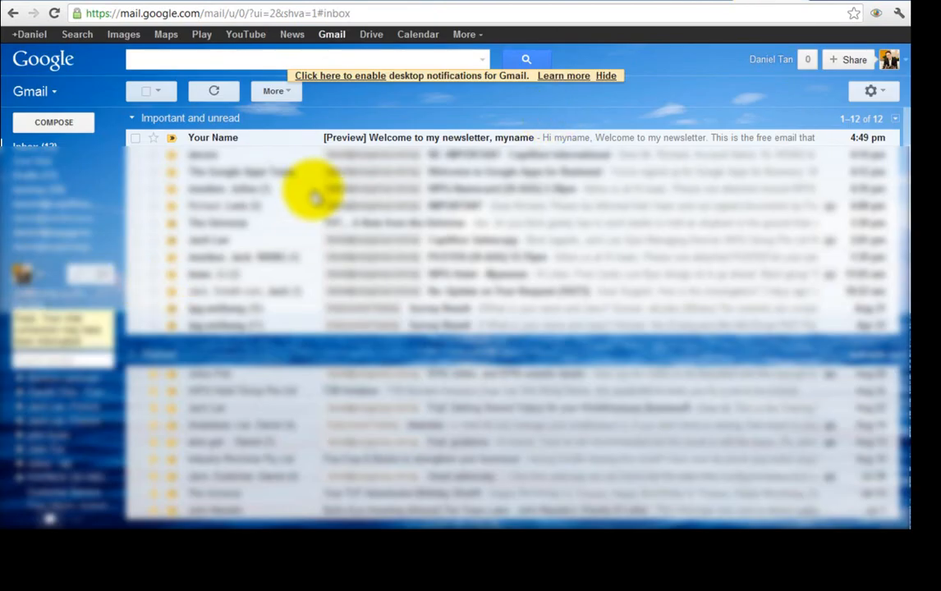
# - Open the preview email and check its personalized subject line and sender domain
pyautogui.click(315, 140)
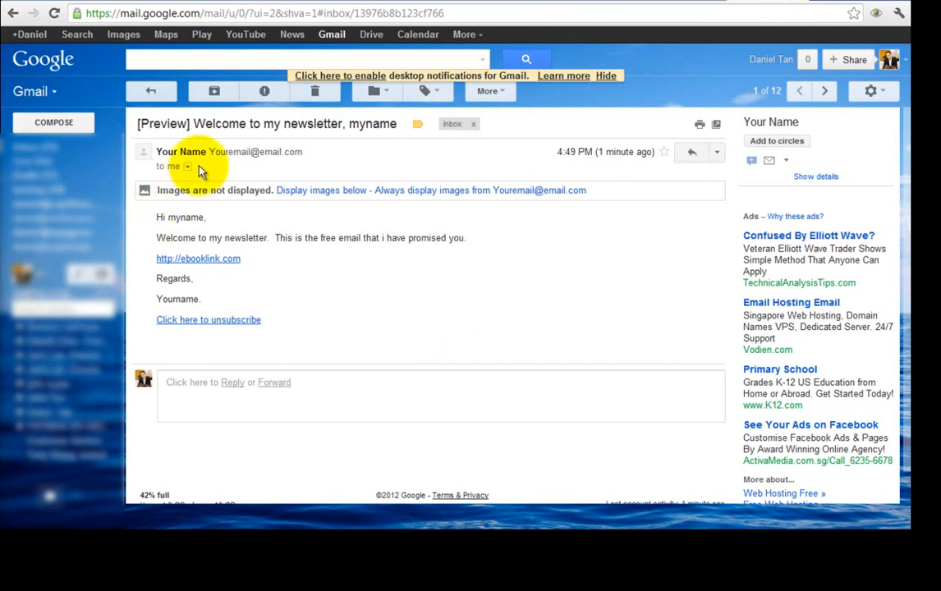
pyautogui.moveTo(194, 124); pyautogui.dragTo(396, 125)
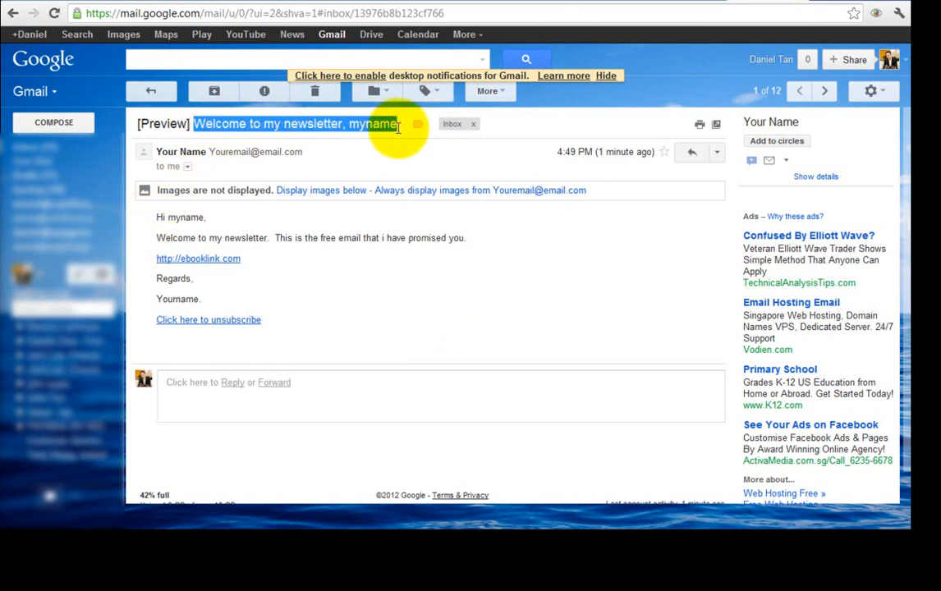
pyautogui.moveTo(302, 152); pyautogui.dragTo(243, 165)
pyautogui.click(342, 161)
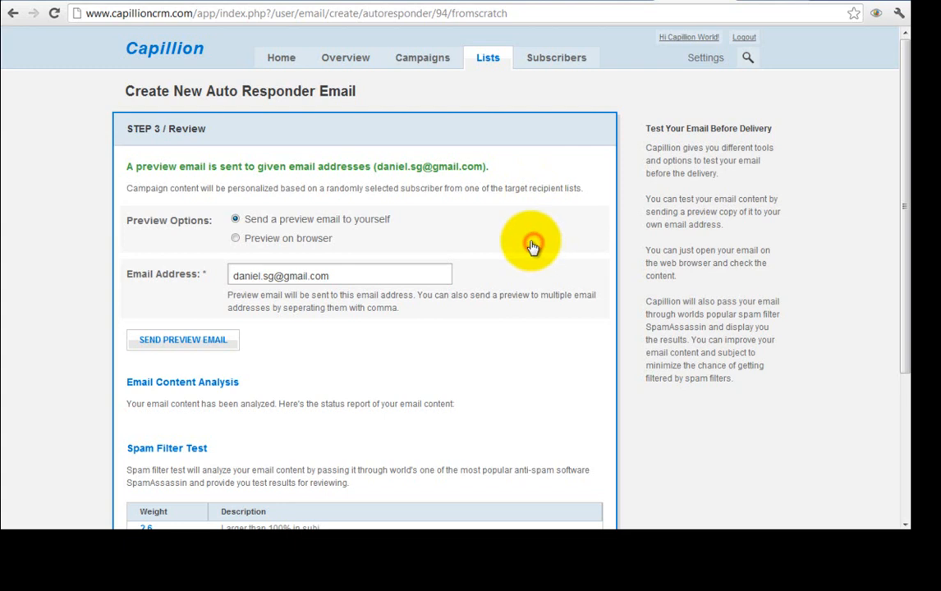
# - Finish the Welcome auto responder, view the account Overview, then go to Campaigns
pyautogui.scroll(-3, 530, 213)
pyautogui.click(519, 202)
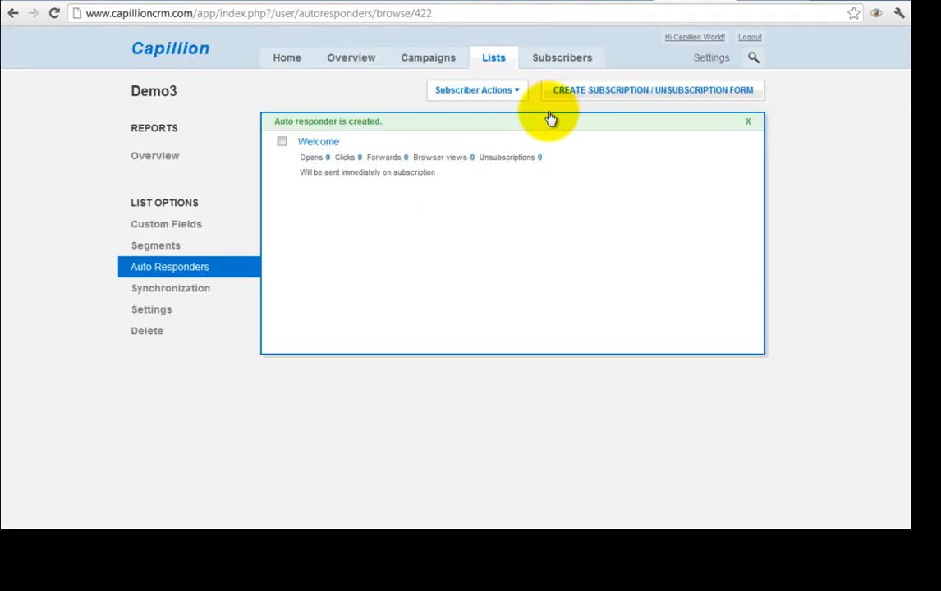
pyautogui.click(552, 111)
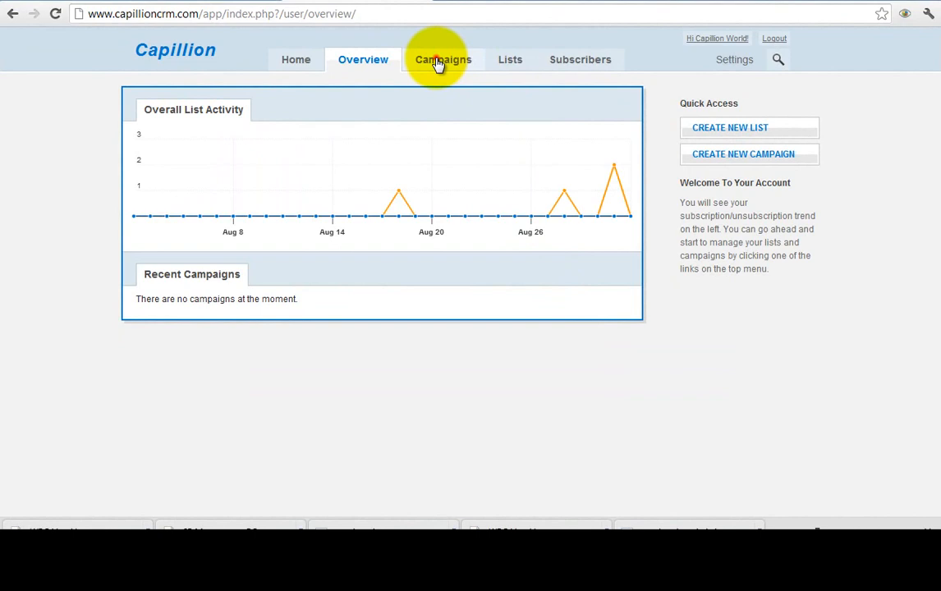
pyautogui.click(438, 64)
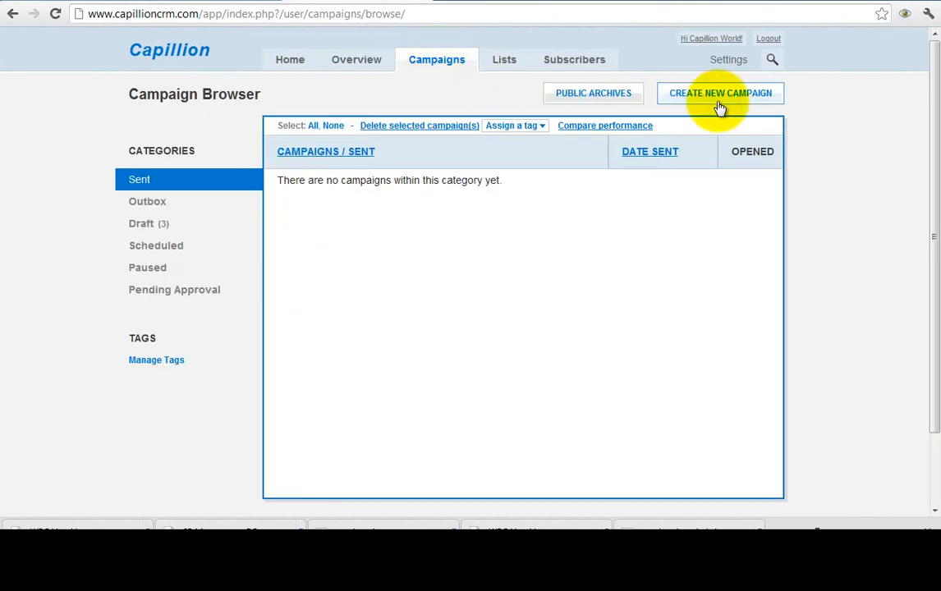
# - Create a 'Merry Christmas' campaign sent to all demo3 subscribers and proceed to its email
pyautogui.click(726, 96)
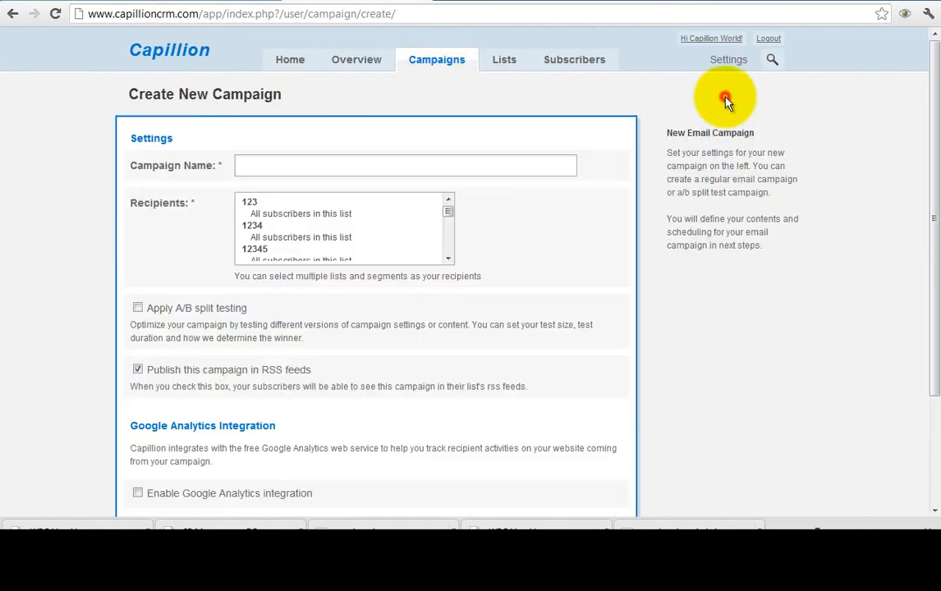
pyautogui.click(506, 170)
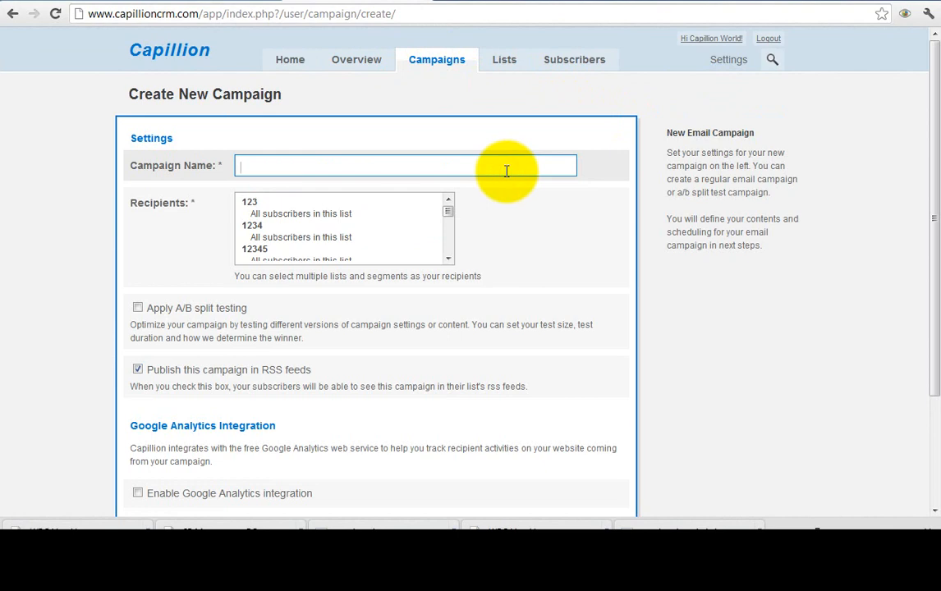
pyautogui.write('Merry Christmas')
pyautogui.moveTo(448, 214); pyautogui.dragTo(362, 226)
pyautogui.click(361, 219)
pyautogui.scroll(-3, 521, 248)
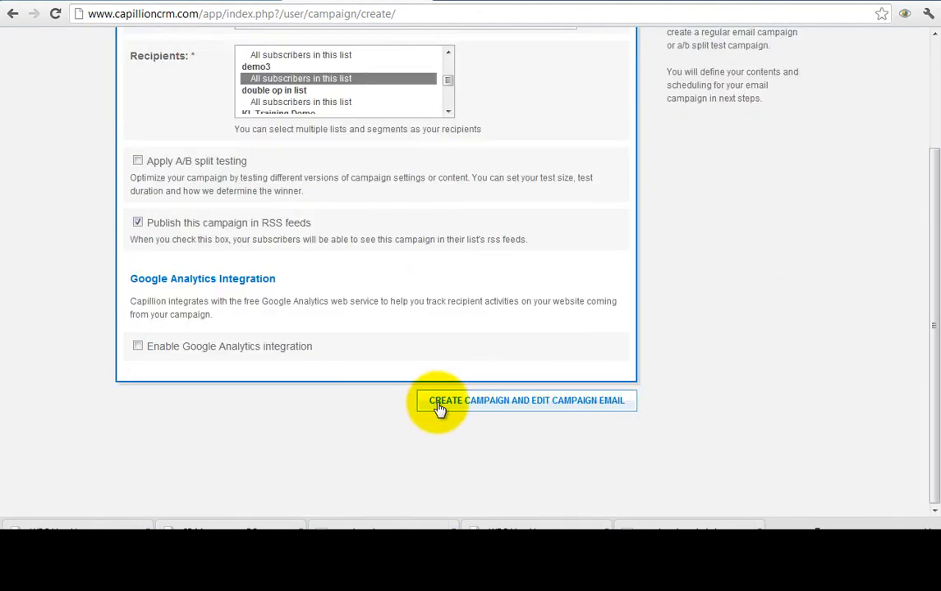
pyautogui.click(439, 409)
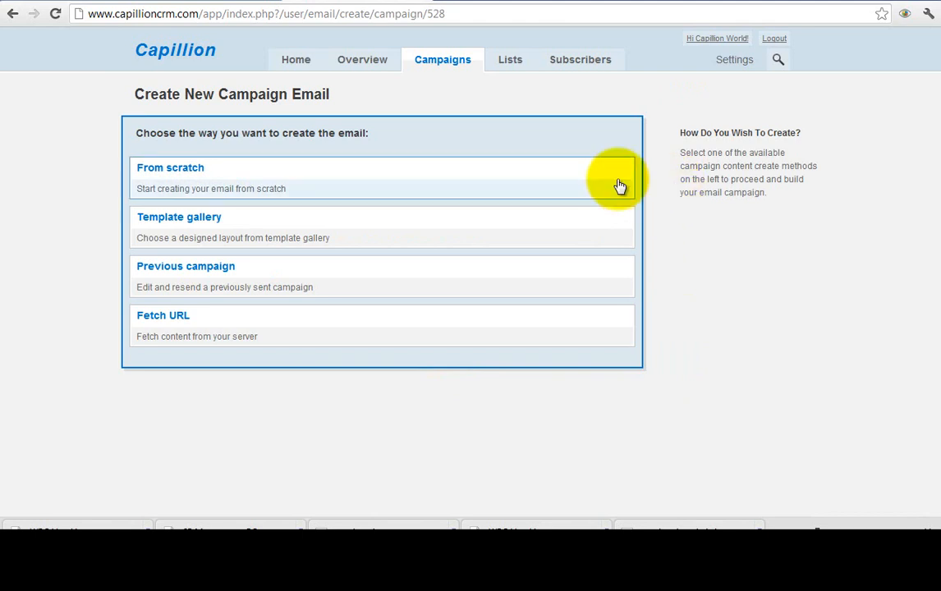
# - Choose to build from a template and enter the sender name and sender e-mail address
pyautogui.click(621, 233)
pyautogui.click(408, 227)
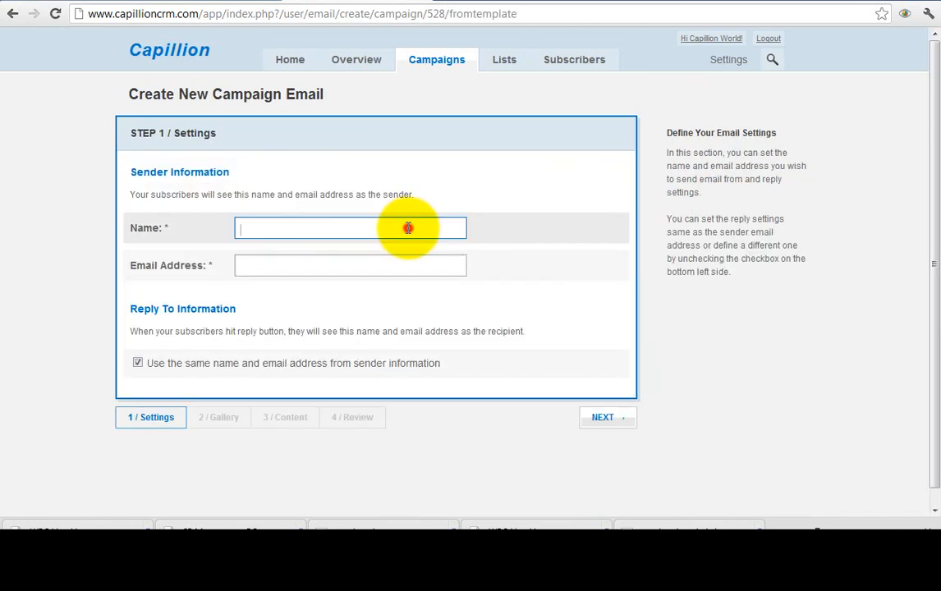
pyautogui.write('Your Name')
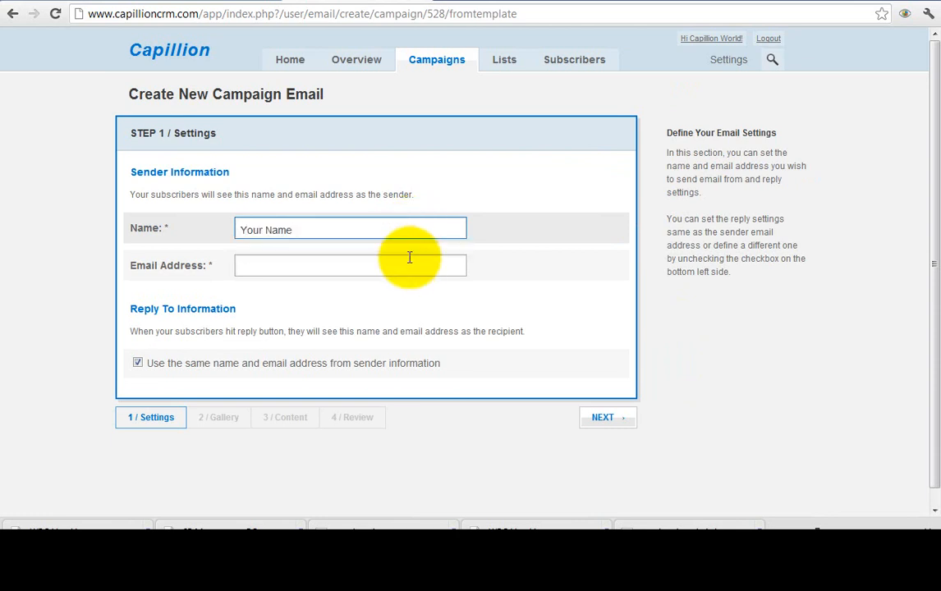
pyautogui.click(418, 266)
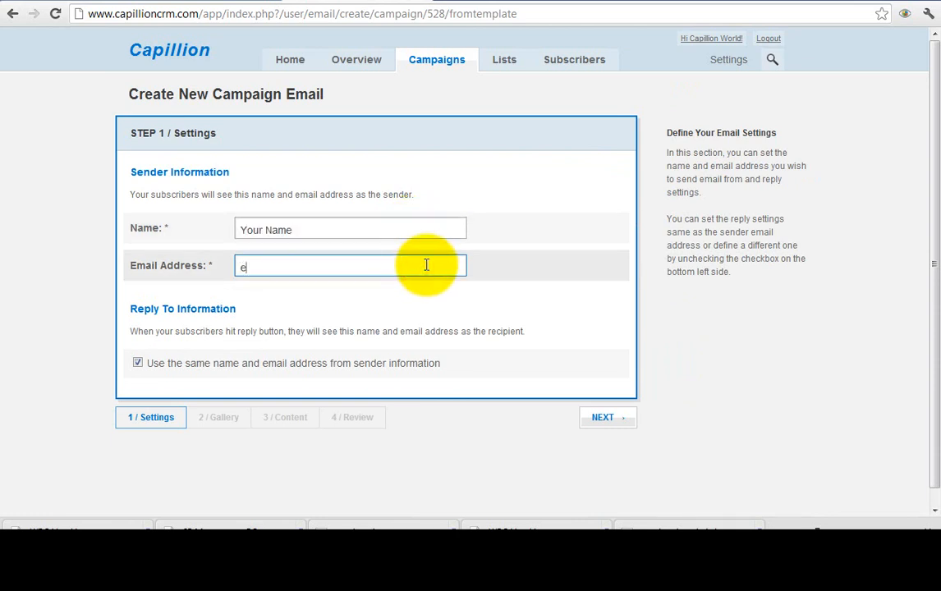
pyautogui.write('email@youremail.com')
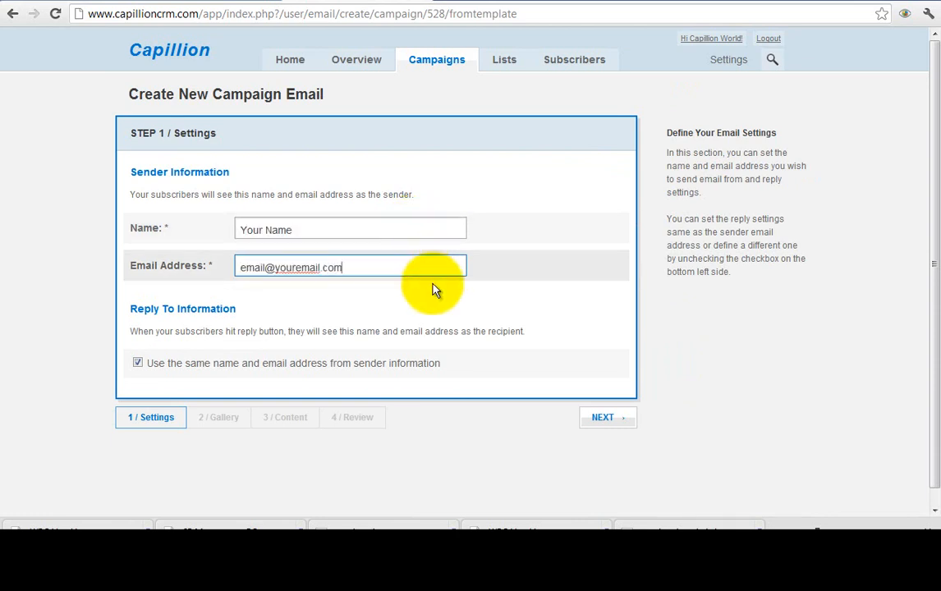
pyautogui.click(608, 418)
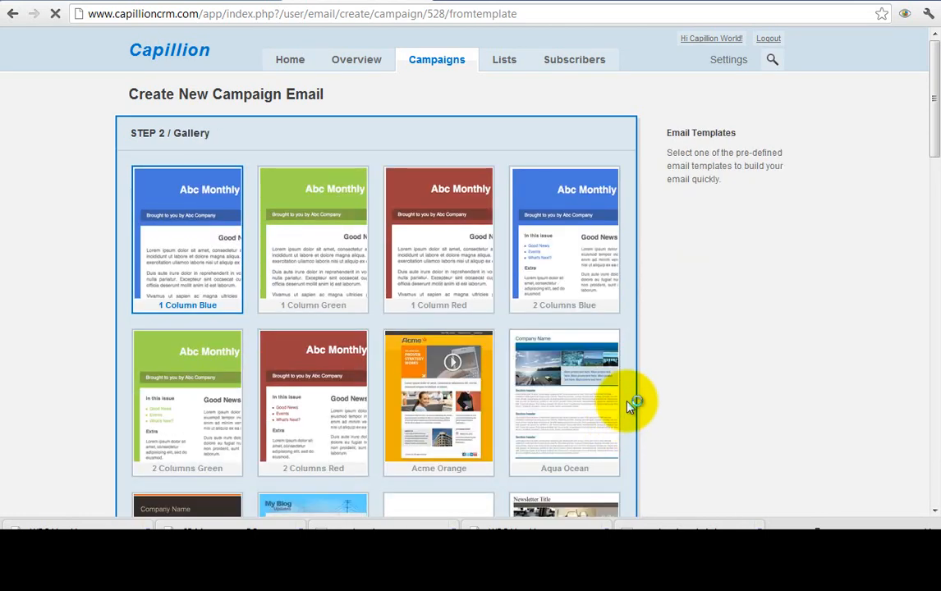
# - Select the Computer Blue template and continue to the Content step
pyautogui.scroll(-5, 640, 345)
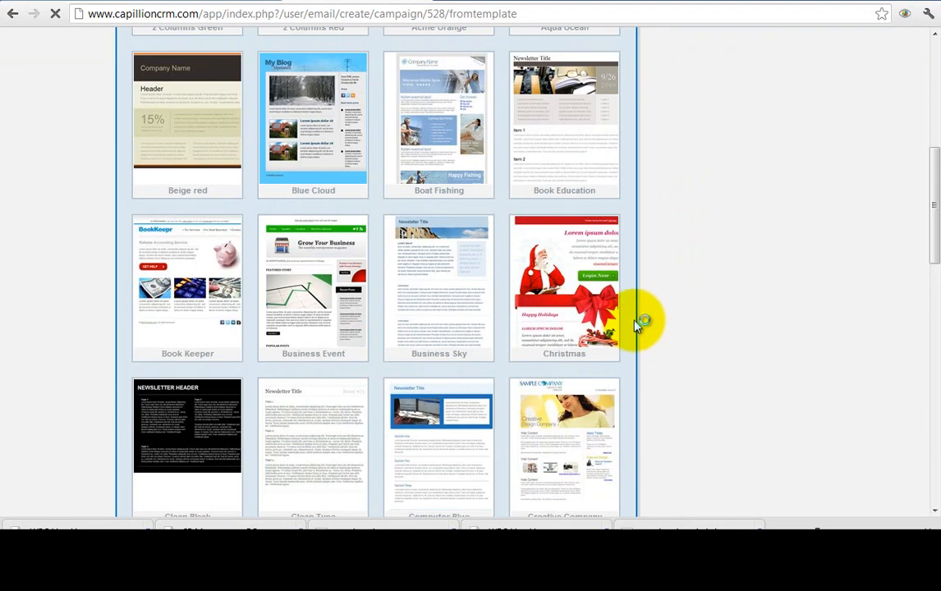
pyautogui.scroll(-1, 509, 378)
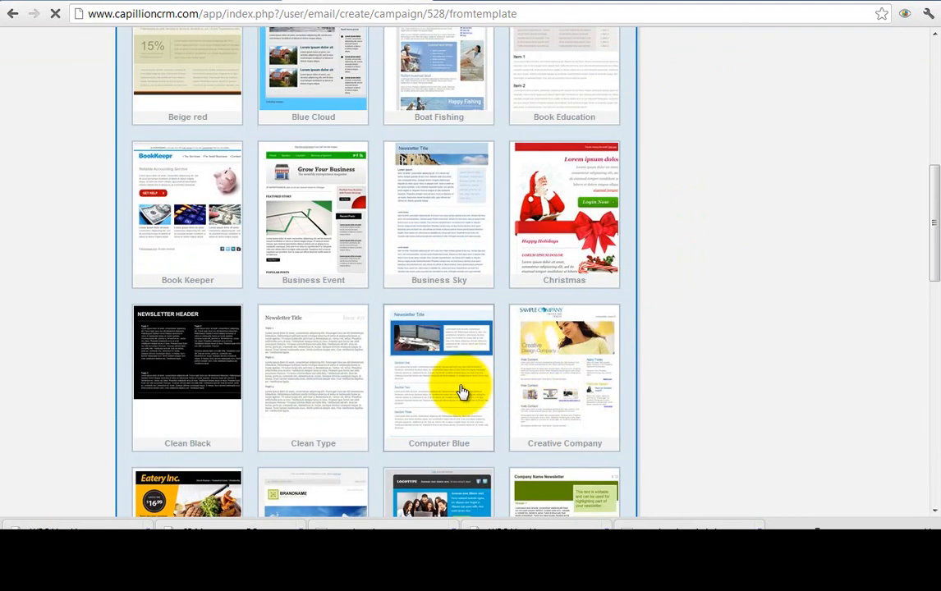
pyautogui.click(463, 392)
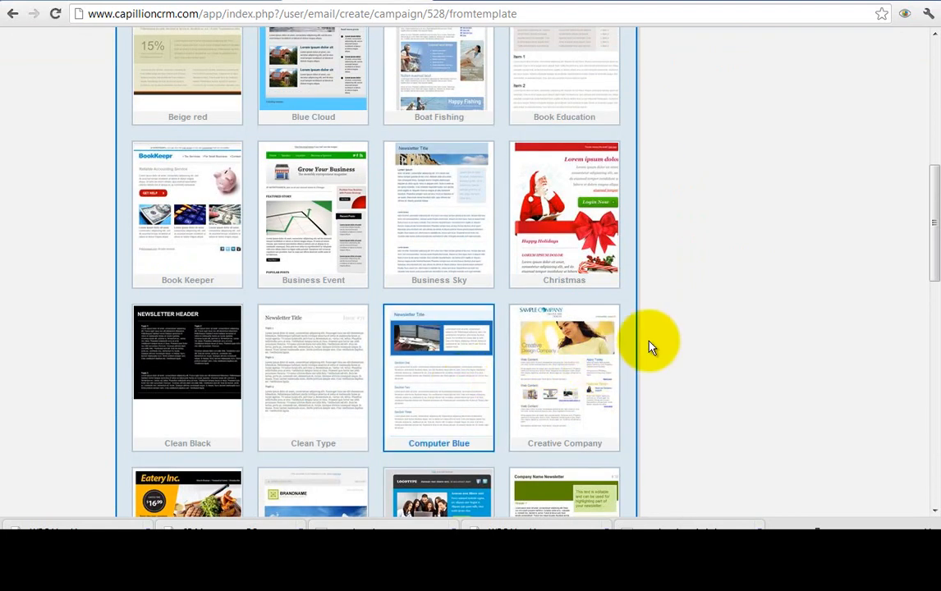
pyautogui.scroll(-3, 643, 340)
pyautogui.scroll(-7, 643, 341)
pyautogui.click(621, 407)
# - Keep the subject 'Latest News' and open the Email Content Builder
pyautogui.click(341, 328)
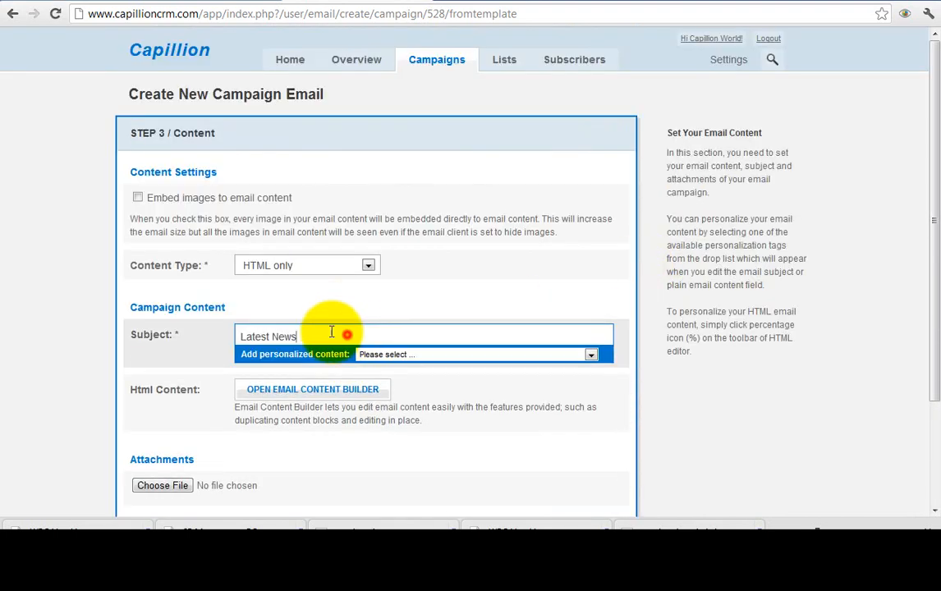
pyautogui.moveTo(342, 330); pyautogui.dragTo(210, 334)
pyautogui.click(346, 334)
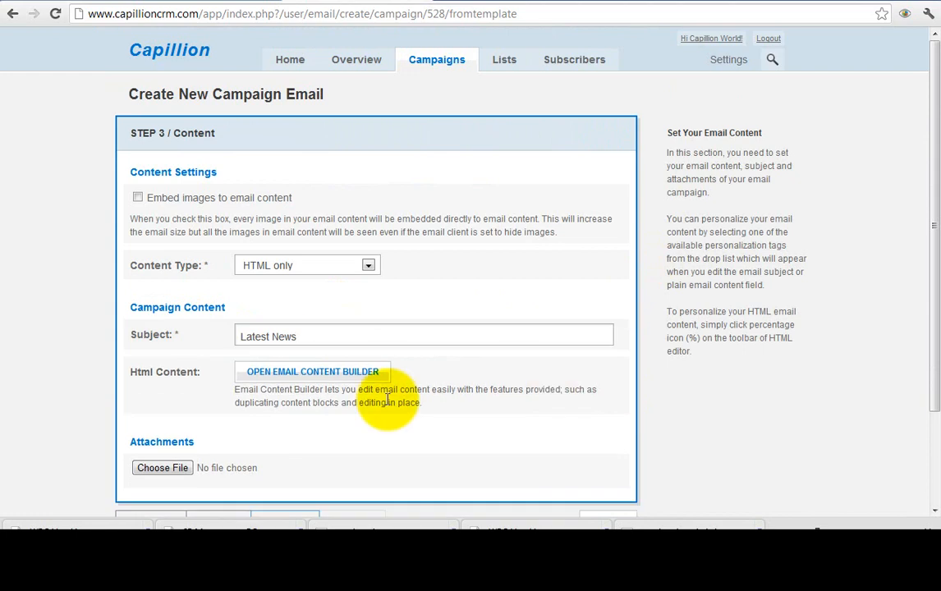
pyautogui.click(348, 380)
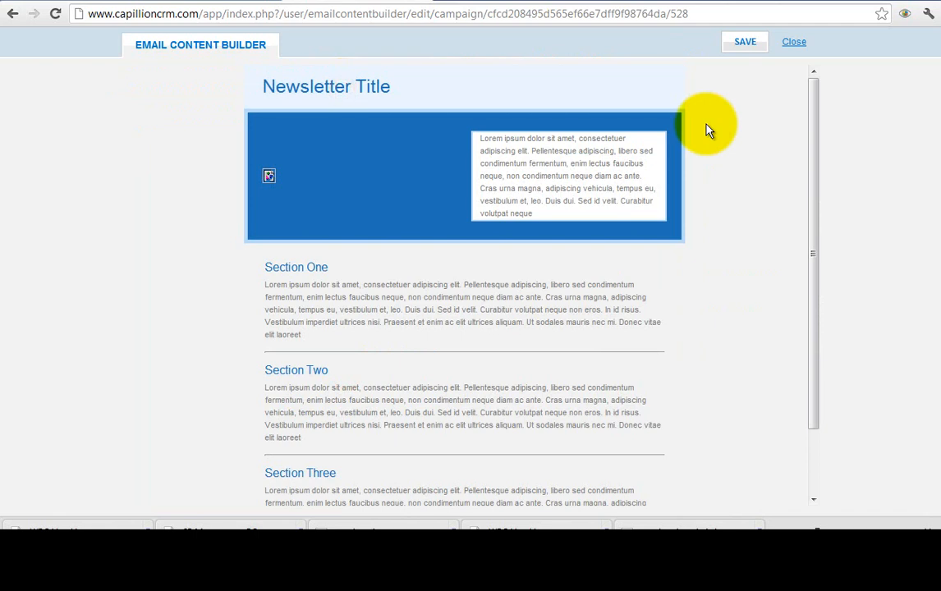
# - Replace the newsletter title text with 'Merry christmas'
pyautogui.click(352, 90)
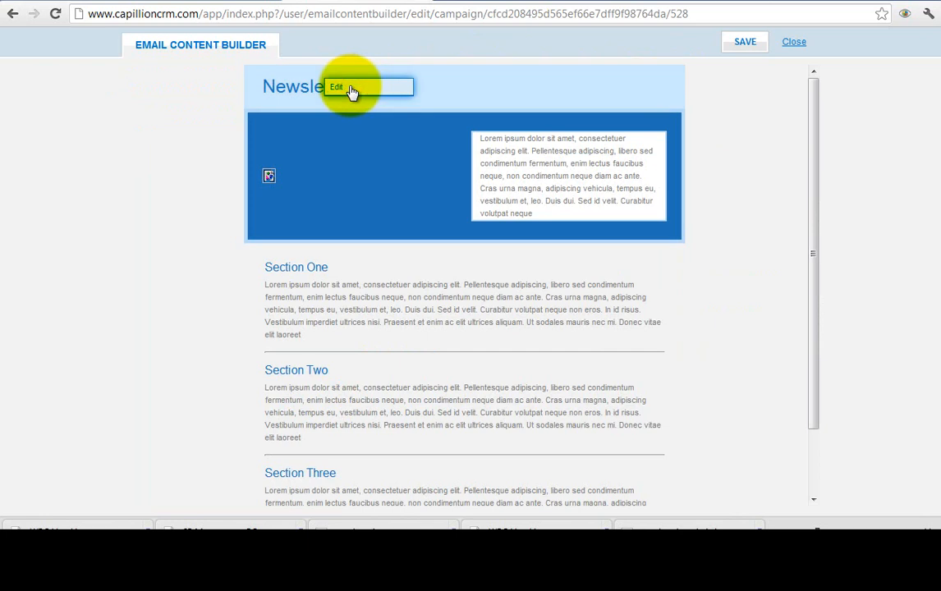
pyautogui.click(351, 90)
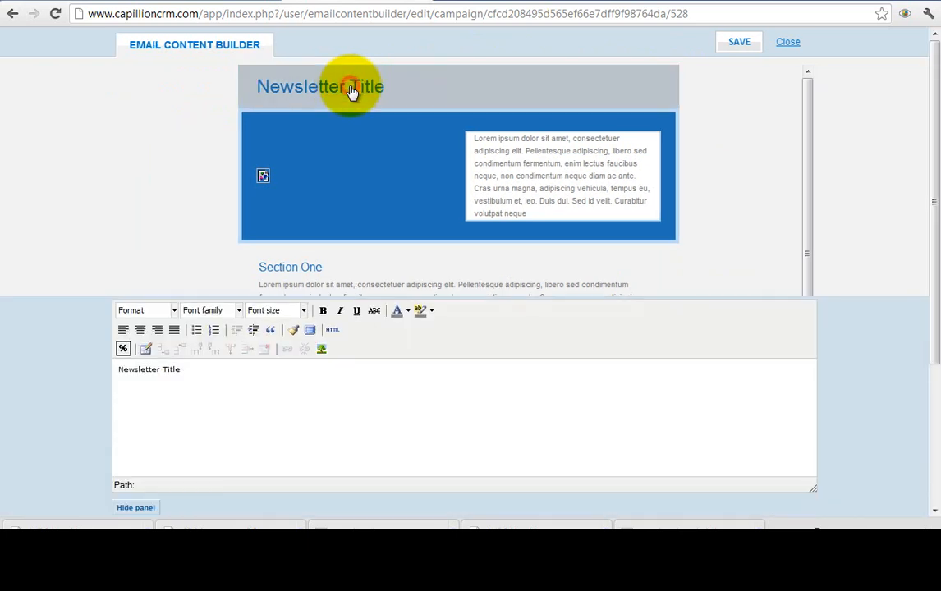
pyautogui.hotkey('ctrl', 'a')
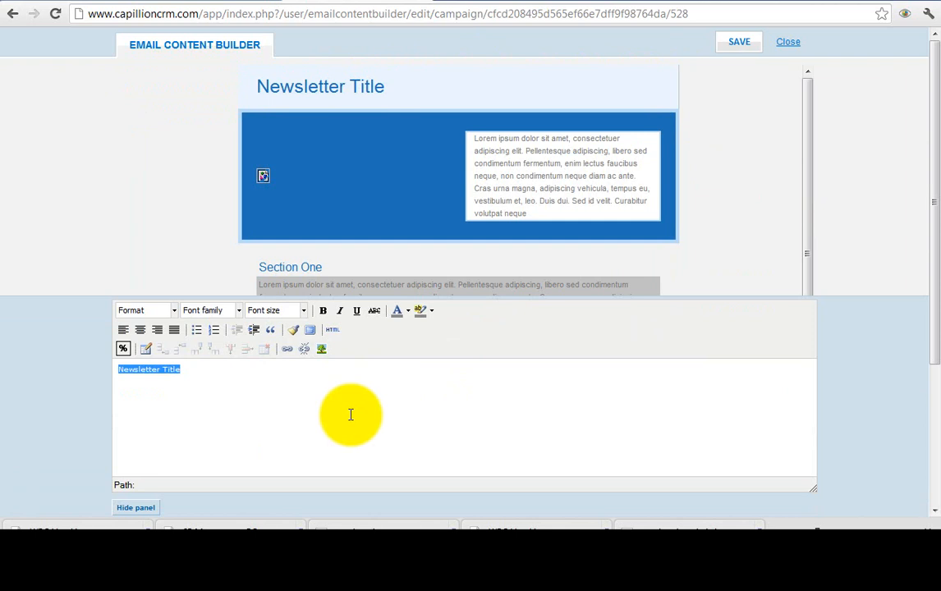
pyautogui.write('Merry christmas')
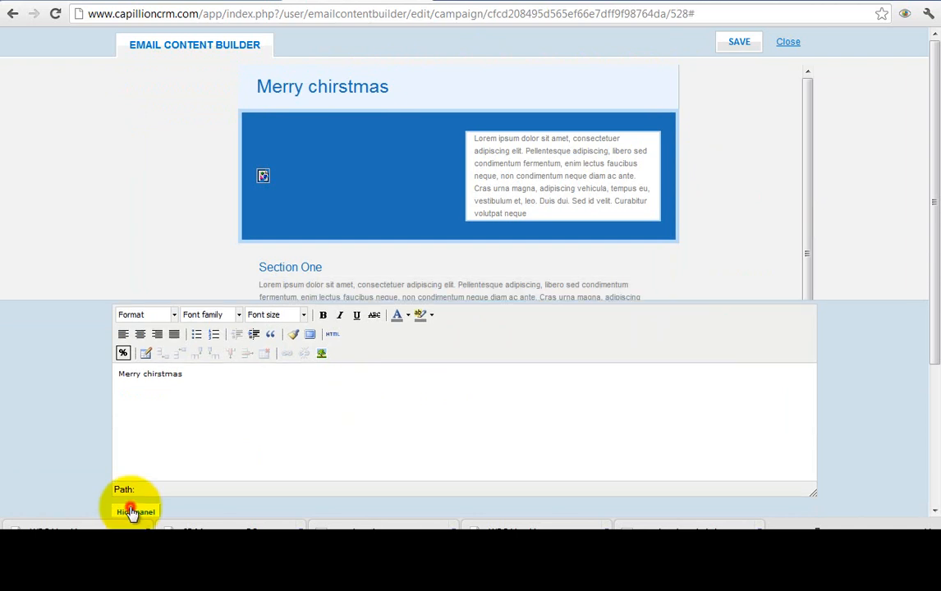
pyautogui.click(132, 511)
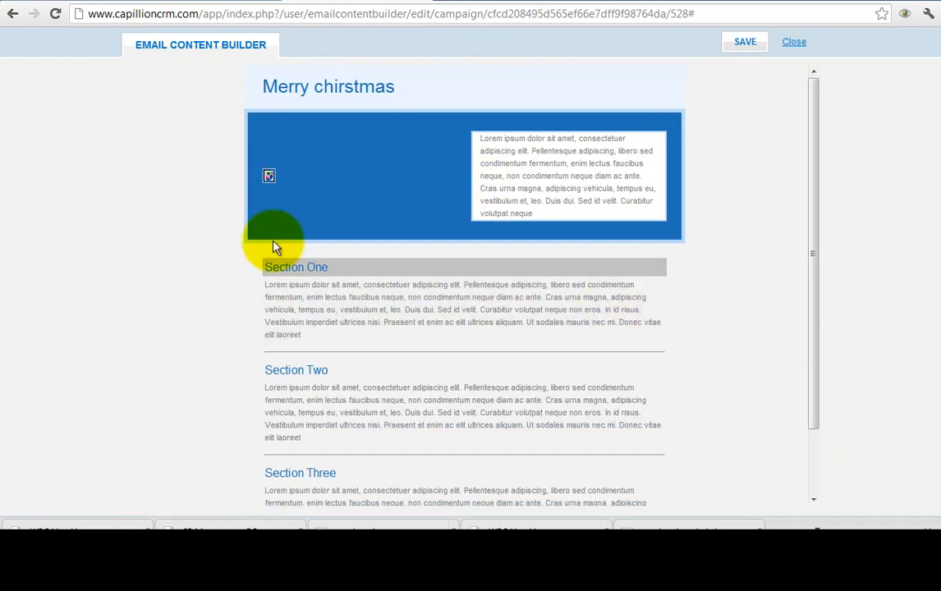
# - Remove the placeholder header image and upload the blue-heart picture as the new image source
pyautogui.click(283, 185)
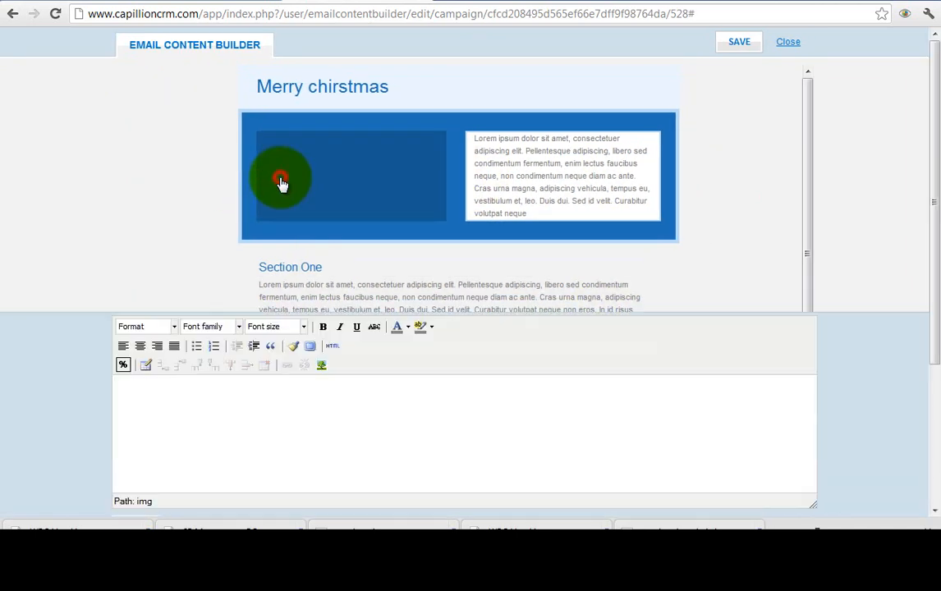
pyautogui.click(202, 382)
pyautogui.press('BackSpace')
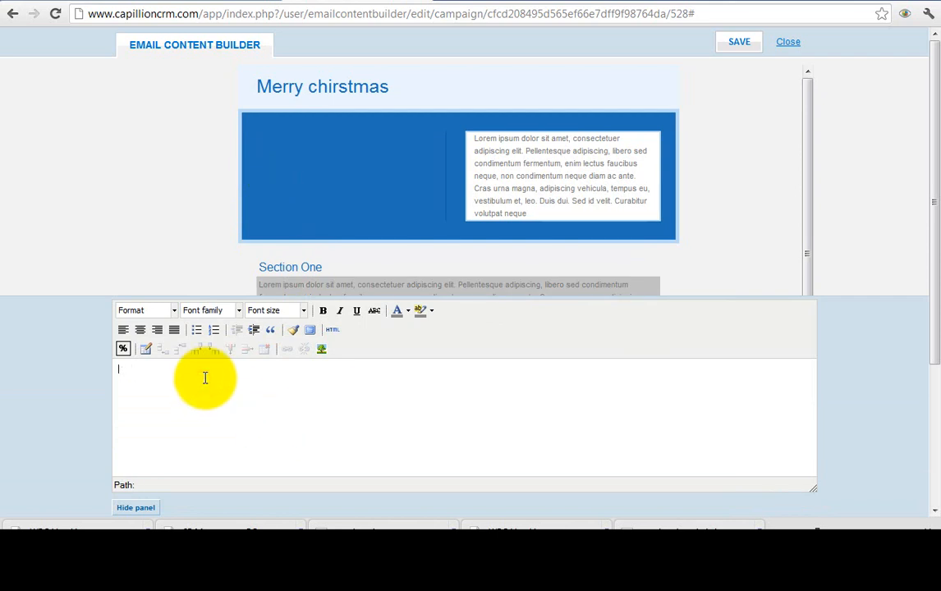
pyautogui.click(321, 349)
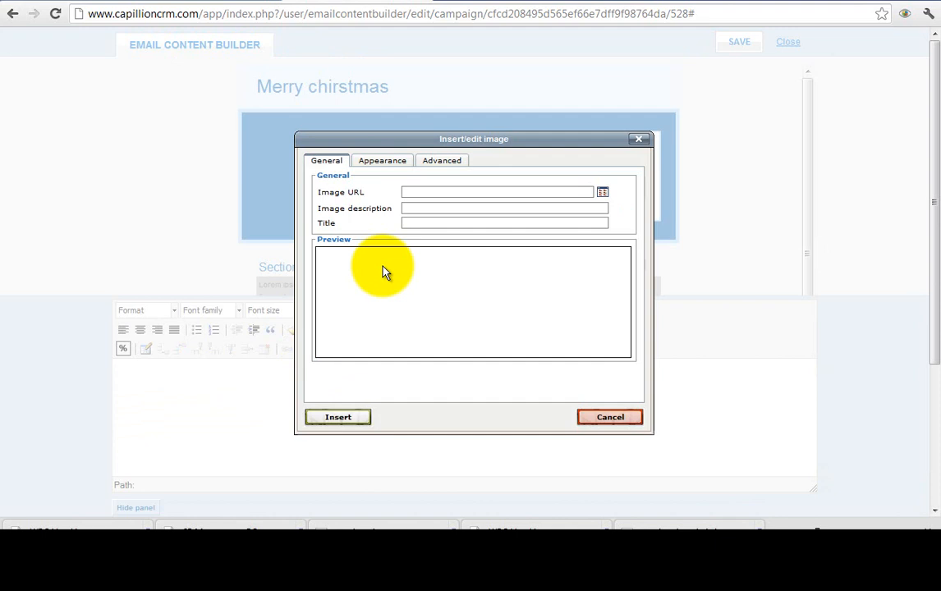
pyautogui.click(602, 194)
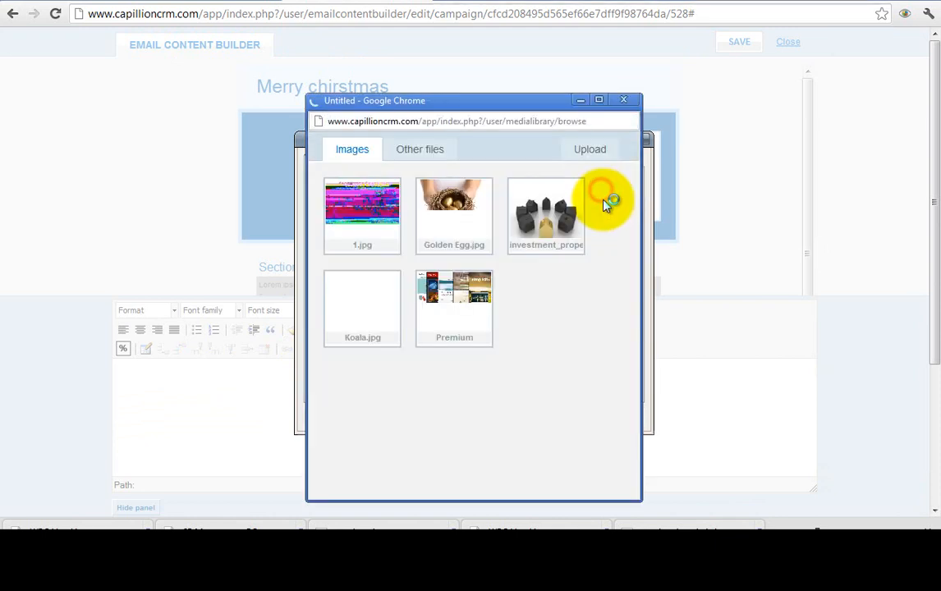
pyautogui.click(590, 153)
pyautogui.click(374, 187)
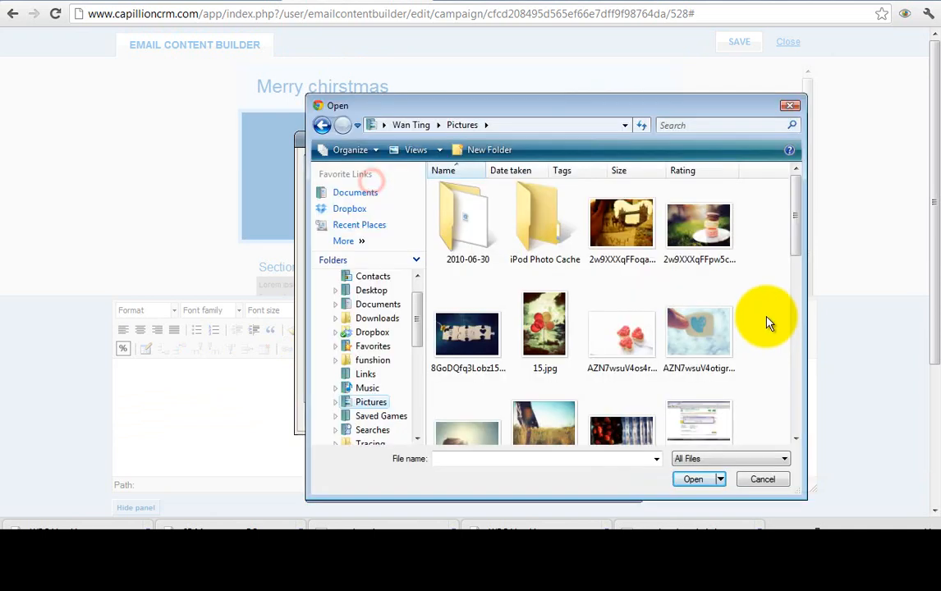
pyautogui.click(699, 300)
pyautogui.doubleClick(698, 333)
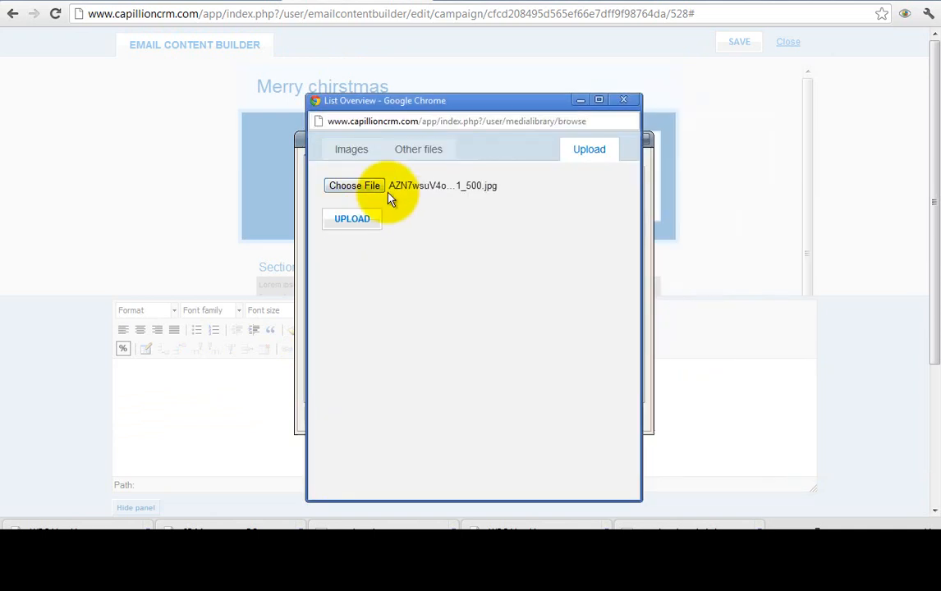
pyautogui.click(374, 226)
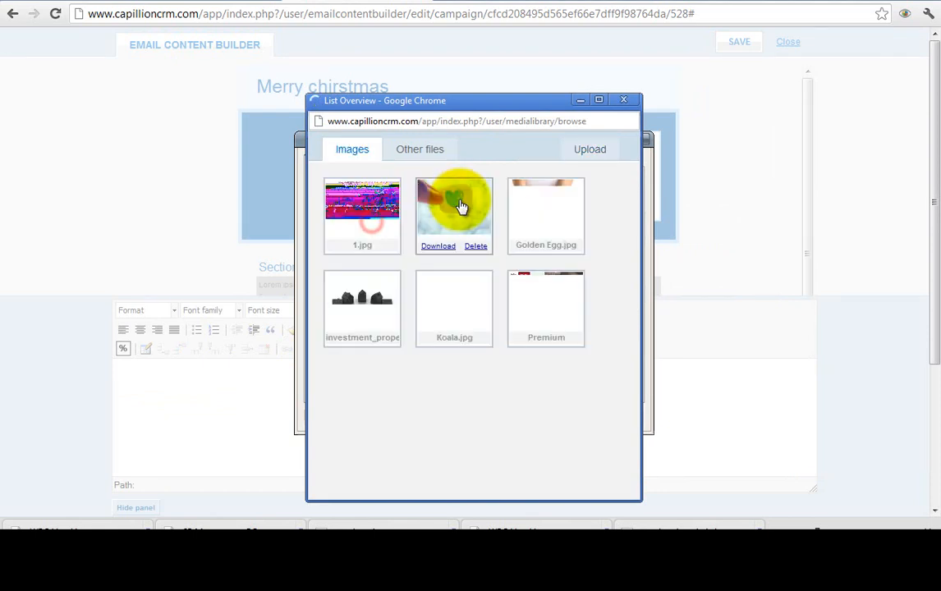
pyautogui.click(459, 206)
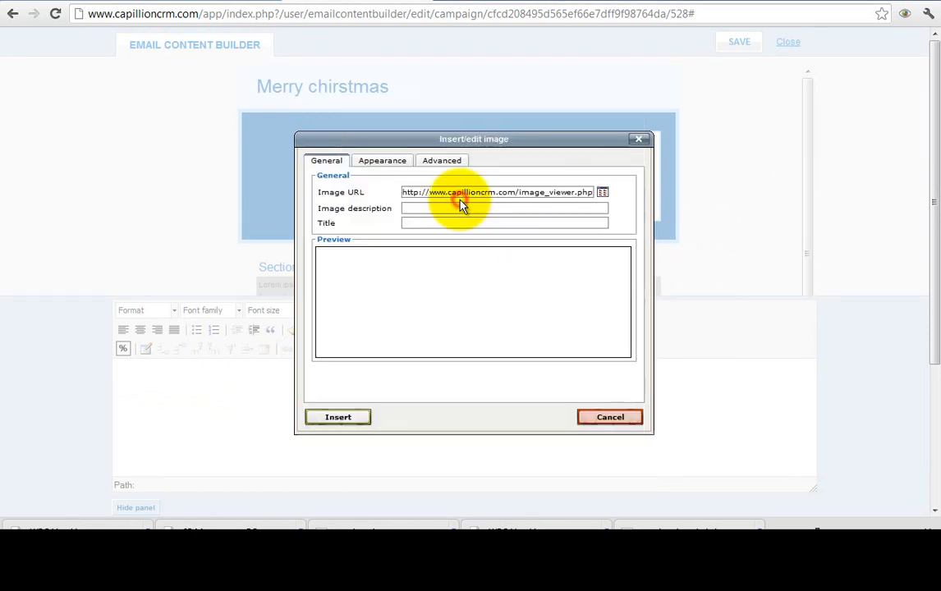
# - Preview the blue-heart image and resize it to 250 px wide (188 px high)
pyautogui.moveTo(411, 191); pyautogui.dragTo(595, 199)
pyautogui.click(552, 192)
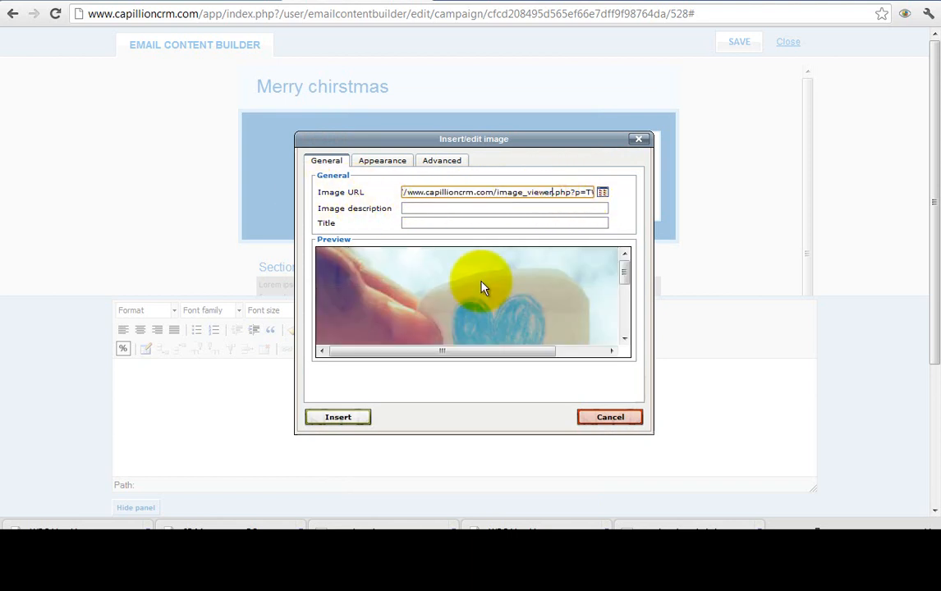
pyautogui.click(626, 275)
pyautogui.moveTo(629, 282)
pyautogui.mouseDown()
pyautogui.moveTo(622, 321)
pyautogui.moveTo(621, 269)
pyautogui.mouseUp()
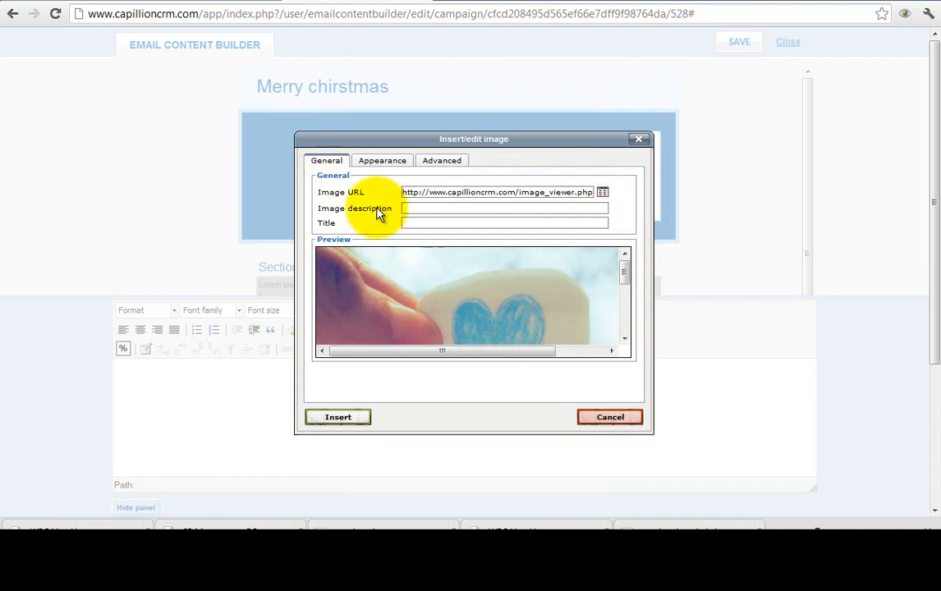
pyautogui.click(382, 161)
pyautogui.doubleClick(416, 209)
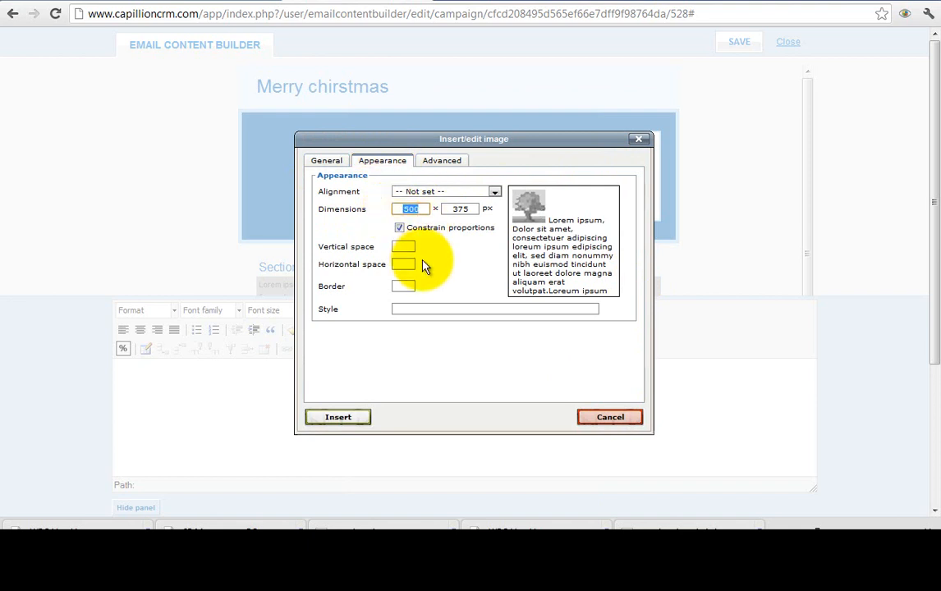
pyautogui.write('250')
pyautogui.click(453, 285)
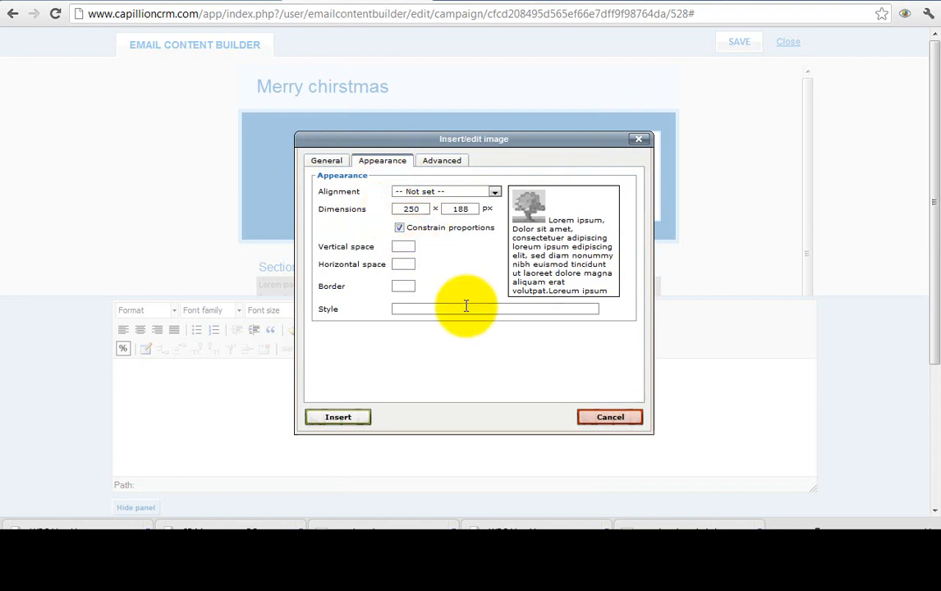
# - Give the image the description 'Blue Love' and insert it into the header
pyautogui.click(325, 164)
pyautogui.click(448, 212)
pyautogui.write('Blue Love')
pyautogui.click(477, 378)
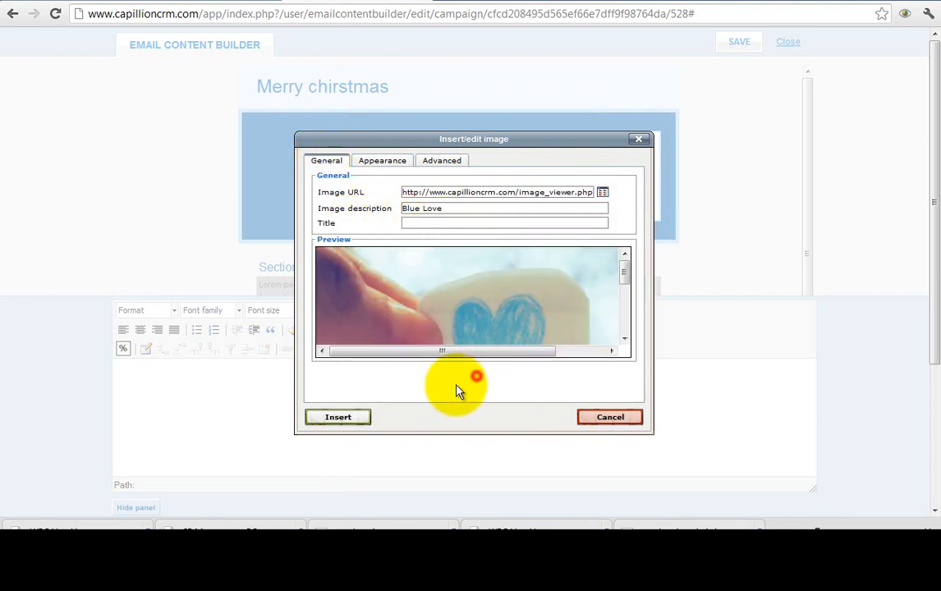
pyautogui.click(346, 420)
pyautogui.scroll(-3, 420, 218)
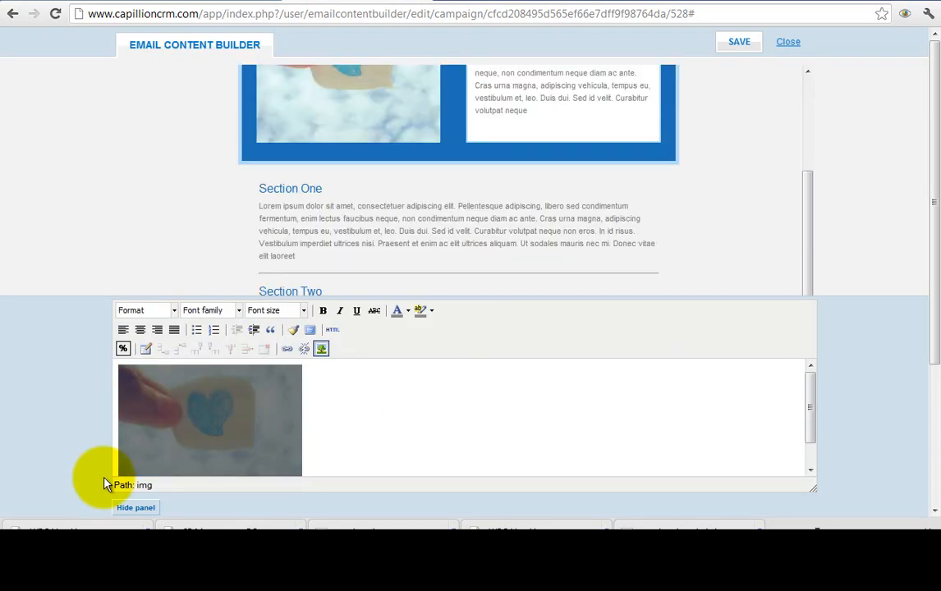
pyautogui.click(139, 508)
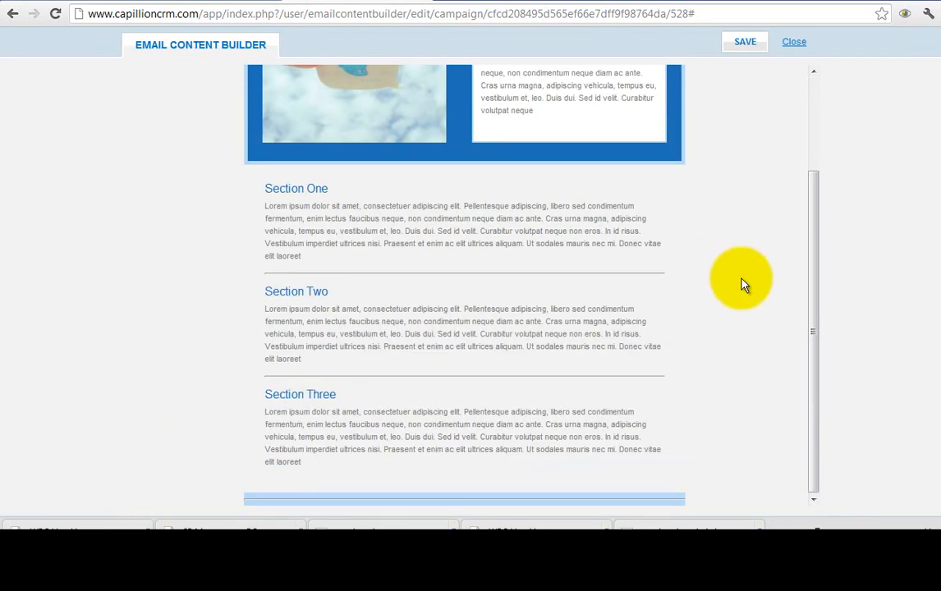
# - In Section Three, insert the unsubscription link placeholder, then clear it from the line
pyautogui.click(367, 446)
pyautogui.click(366, 446)
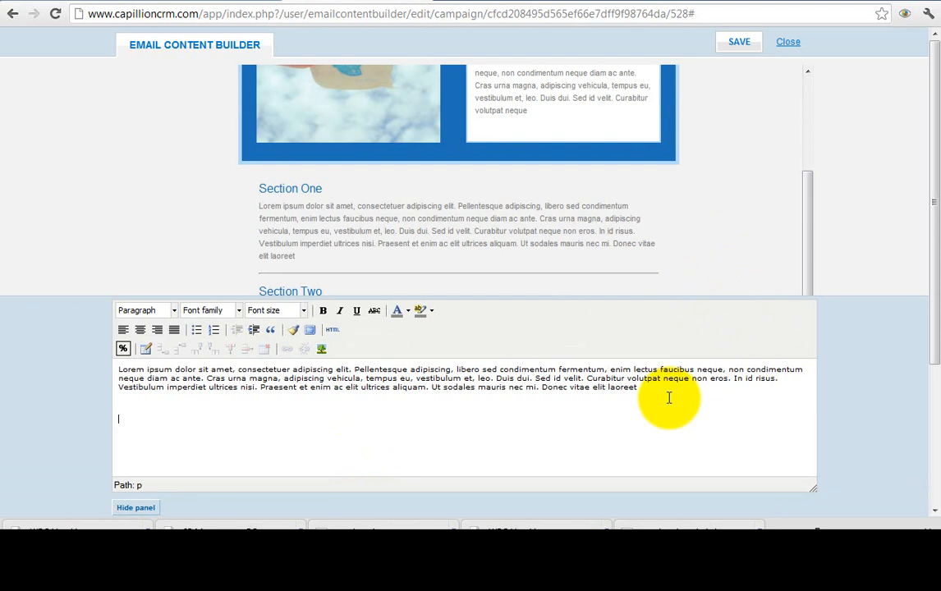
pyautogui.click(122, 348)
pyautogui.moveTo(164, 393)
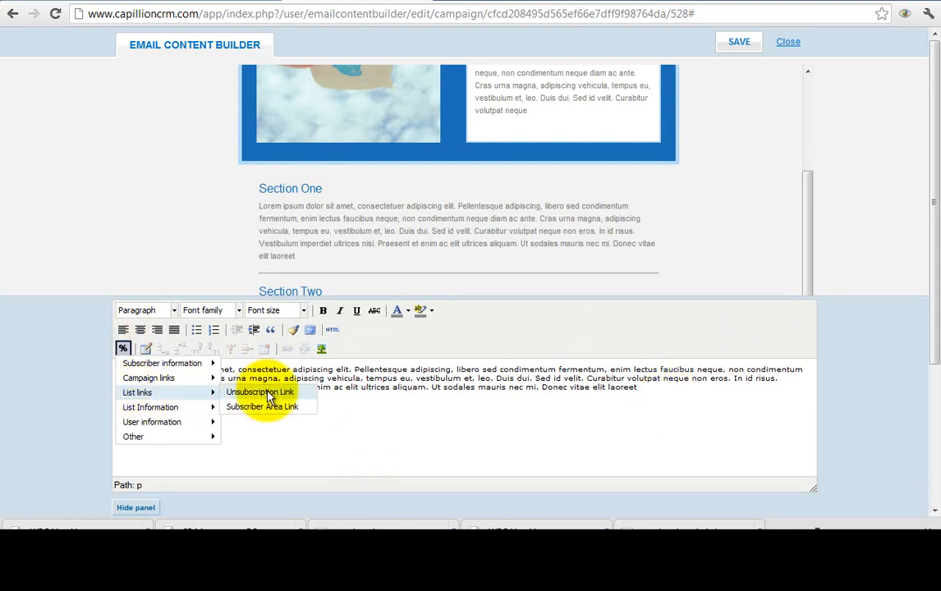
pyautogui.click(267, 395)
pyautogui.moveTo(226, 415); pyautogui.dragTo(74, 417)
pyautogui.hotkey('ctrl', 'c')
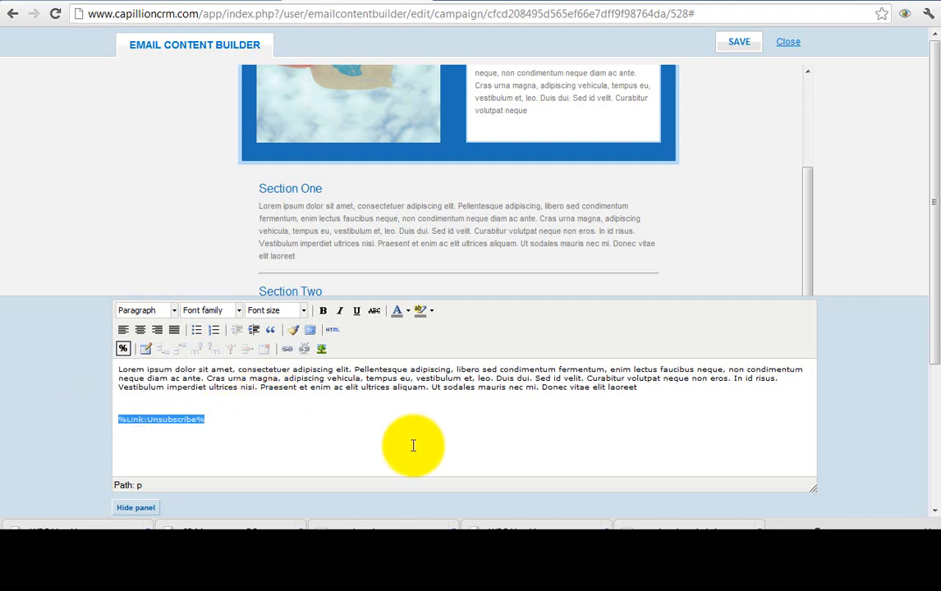
pyautogui.press('BackSpace')
# - Add 'Click here to unsubscribe' linked to %Link:Unsubscribe% and save the email content
pyautogui.click(192, 418)
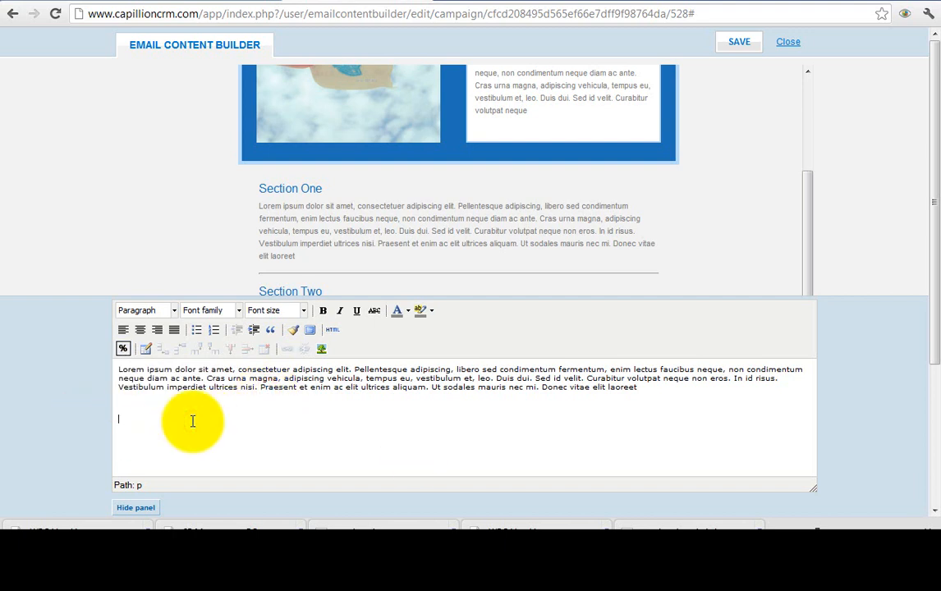
pyautogui.write('Click here to unsubscribe')
pyautogui.moveTo(232, 418); pyautogui.dragTo(116, 420)
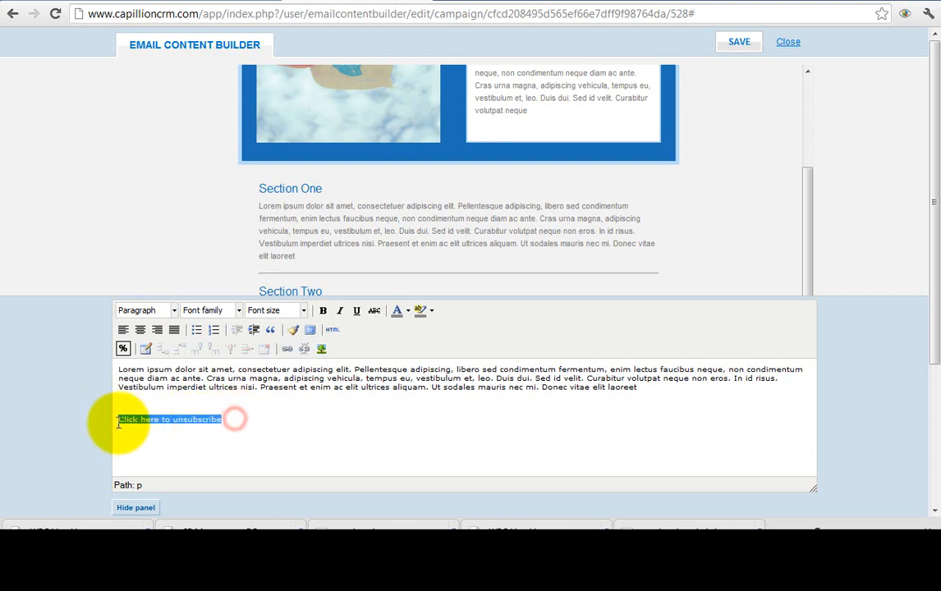
pyautogui.click(286, 350)
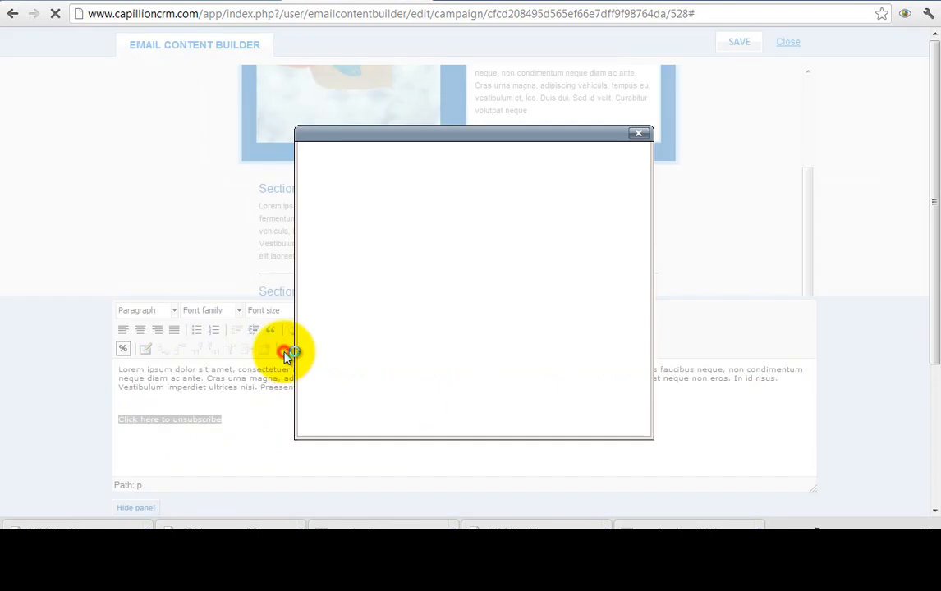
pyautogui.hotkey('ctrl', 'v')
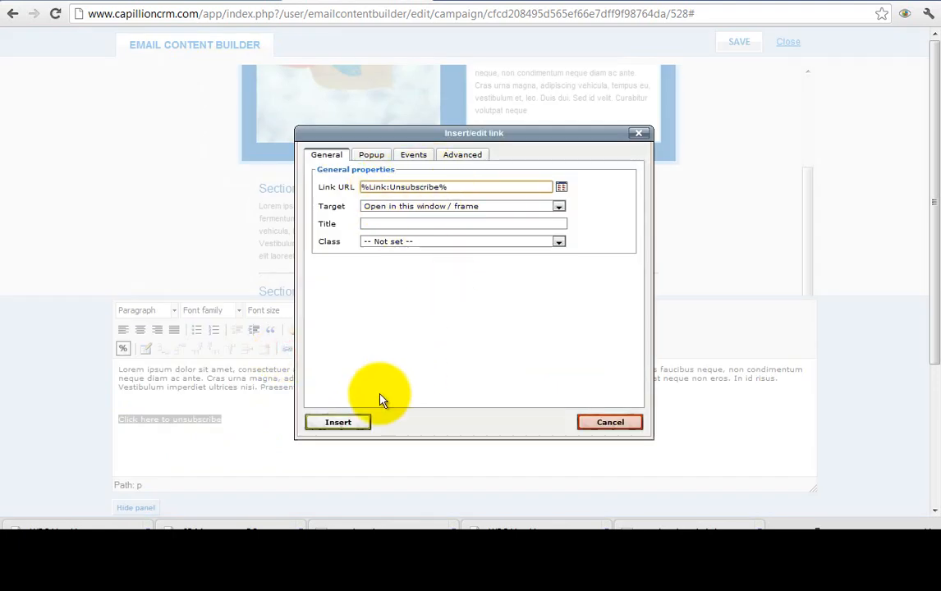
pyautogui.click(341, 423)
pyautogui.click(625, 447)
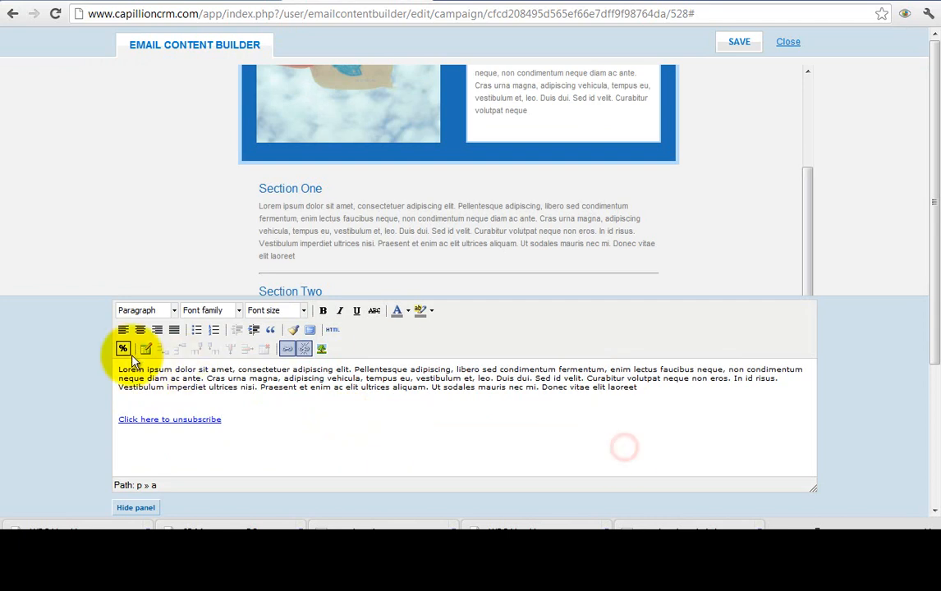
pyautogui.click(140, 508)
pyautogui.click(745, 43)
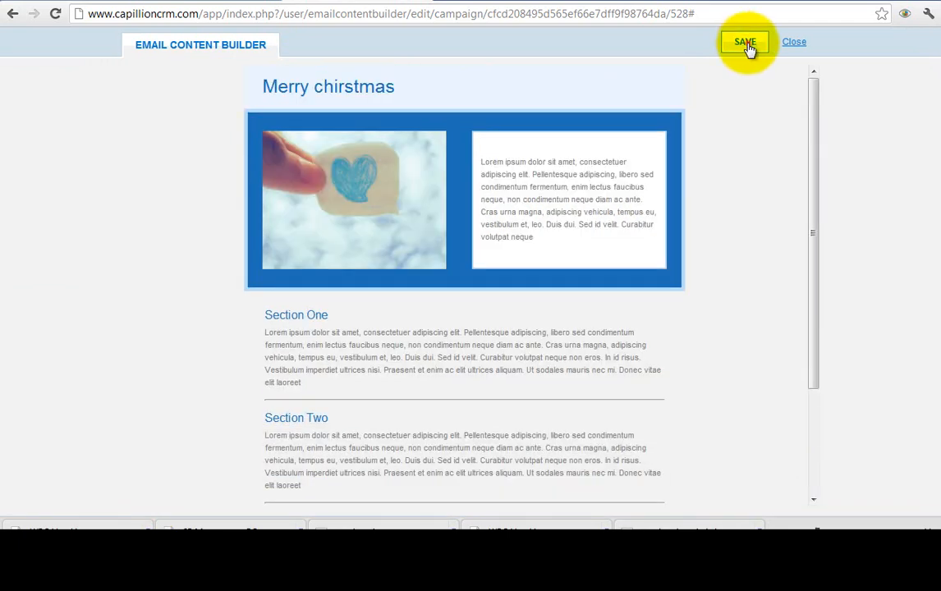
# - Go through the Review step and create the Merry Christmas campaign
pyautogui.click(608, 403)
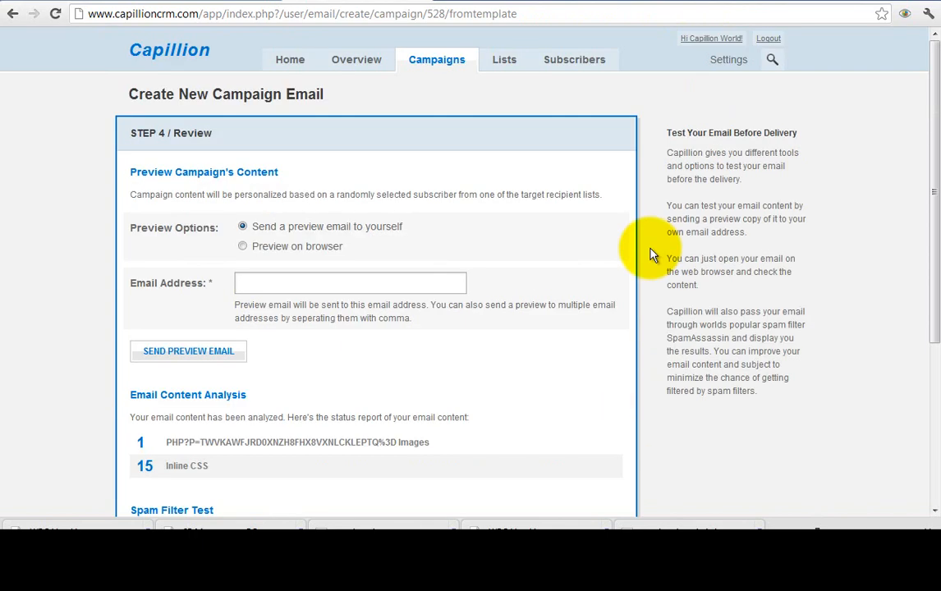
pyautogui.click(409, 277)
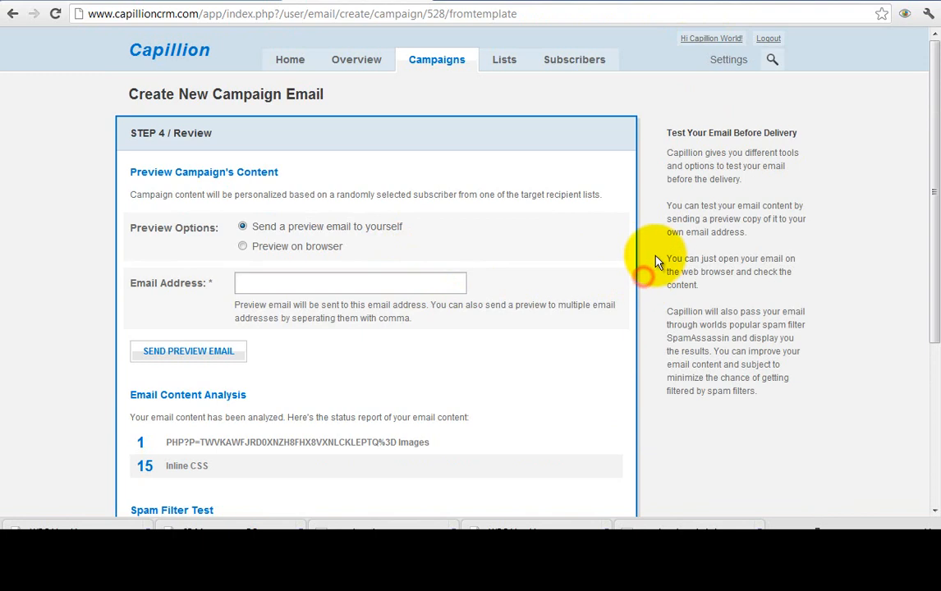
pyautogui.scroll(-5, 655, 261)
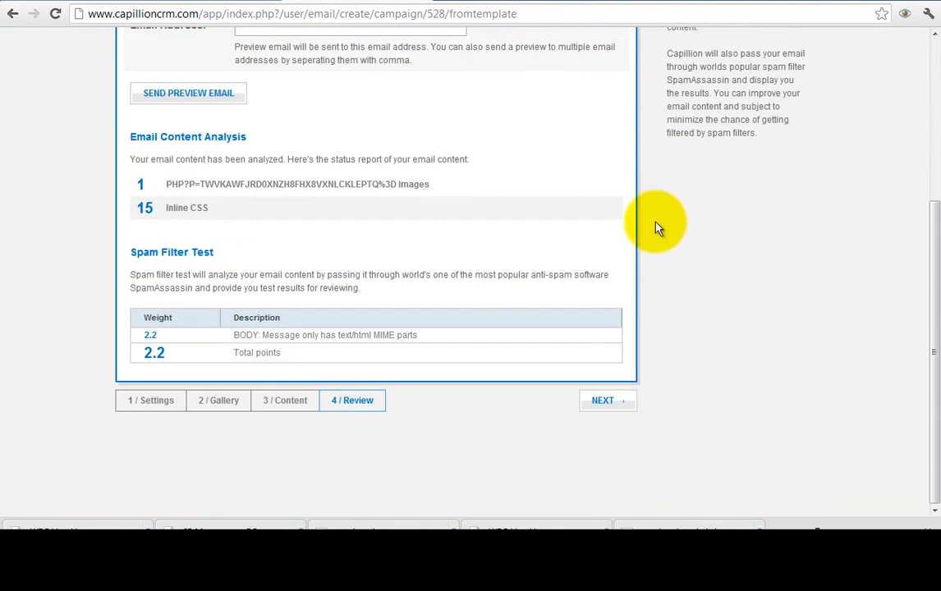
pyautogui.click(628, 400)
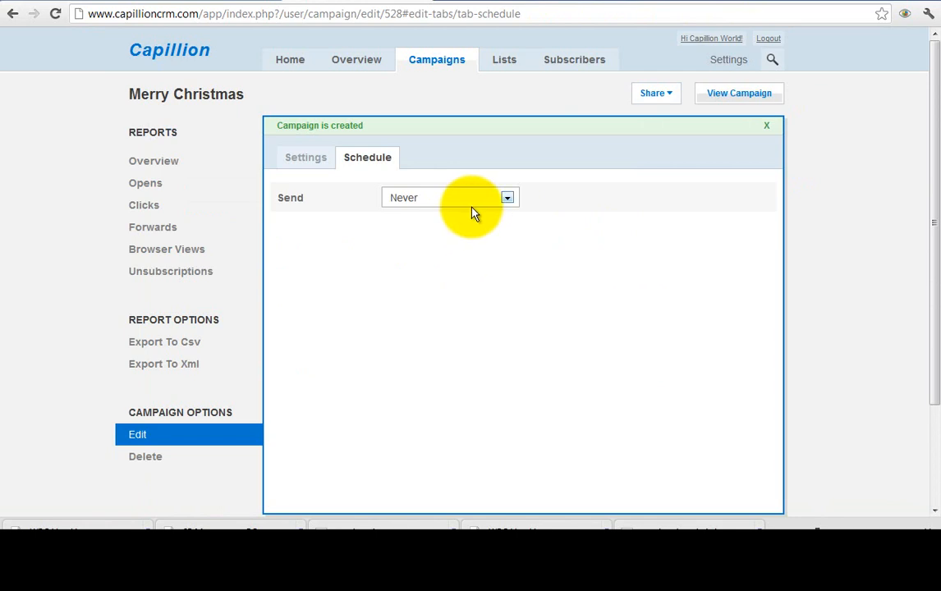
# - Leave the Send schedule at Never and save the campaign settings
pyautogui.click(454, 199)
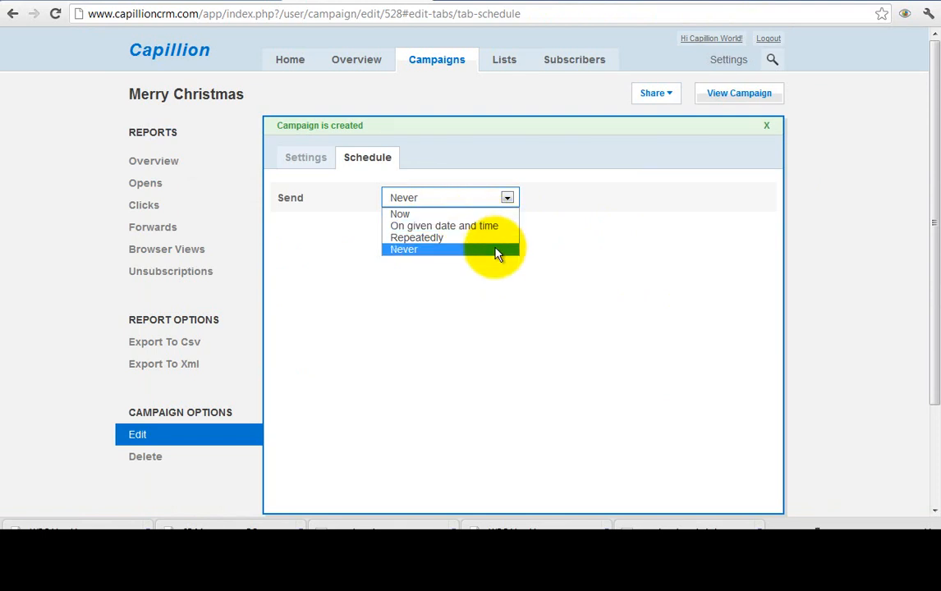
pyautogui.click(556, 248)
pyautogui.scroll(-2, 575, 238)
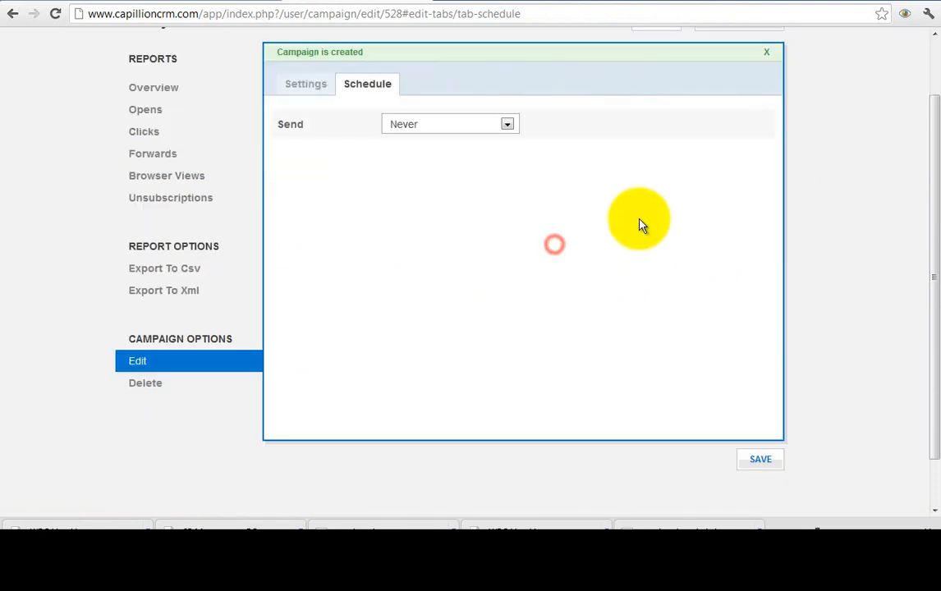
pyautogui.click(760, 459)
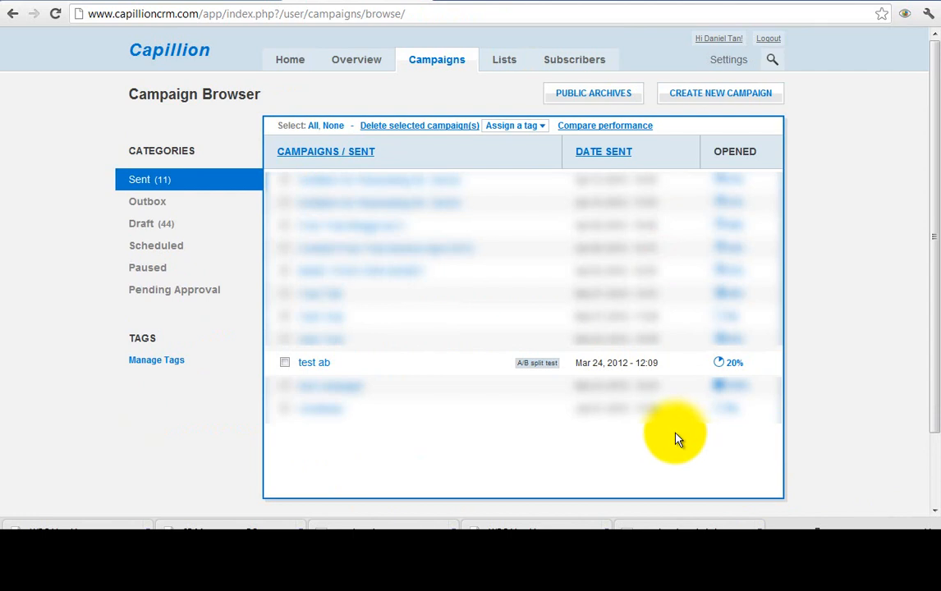
# - Open the 'test ab' campaign's report from the Sent campaigns list
pyautogui.click(428, 63)
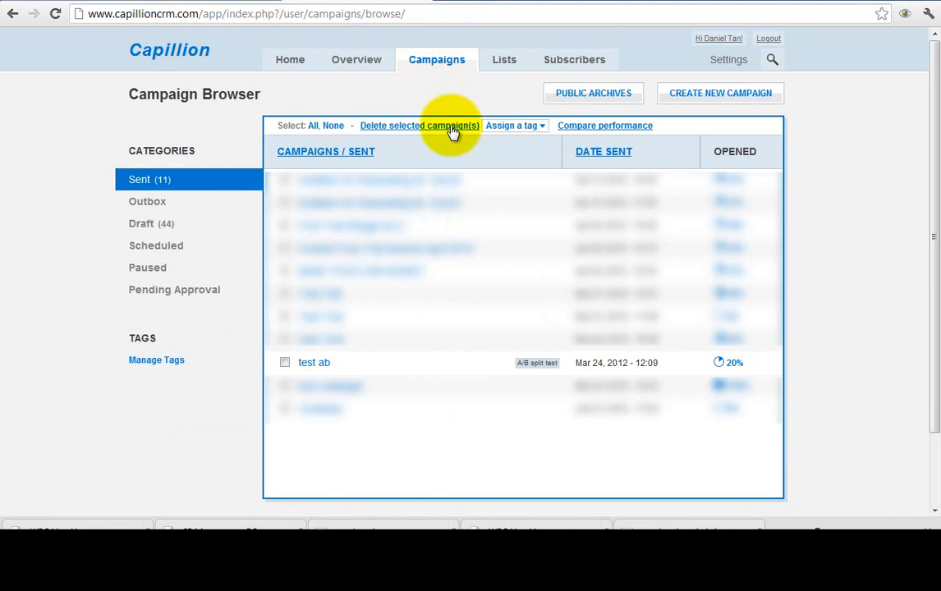
pyautogui.click(312, 364)
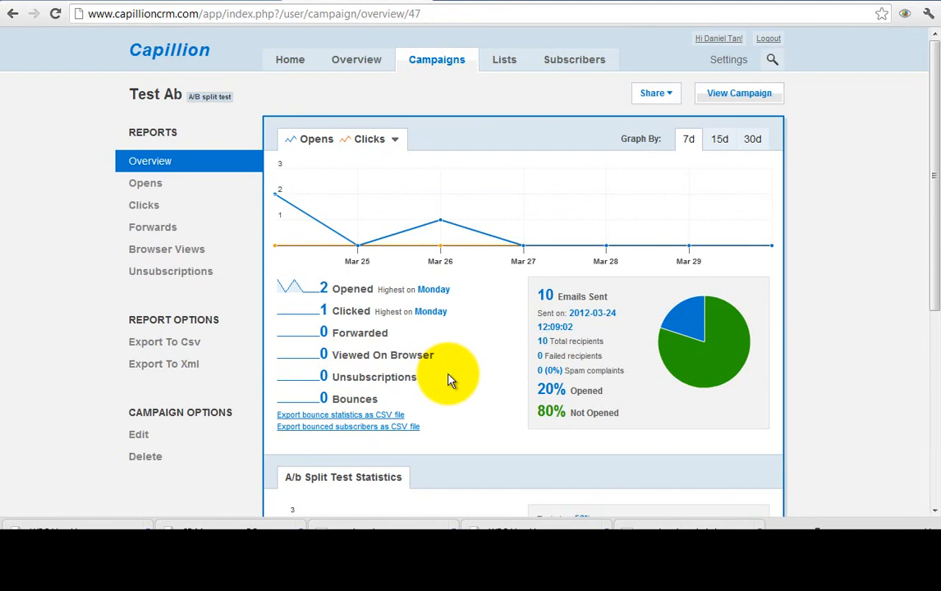
pyautogui.moveTo(538, 293); pyautogui.dragTo(626, 297)
pyautogui.click(517, 356)
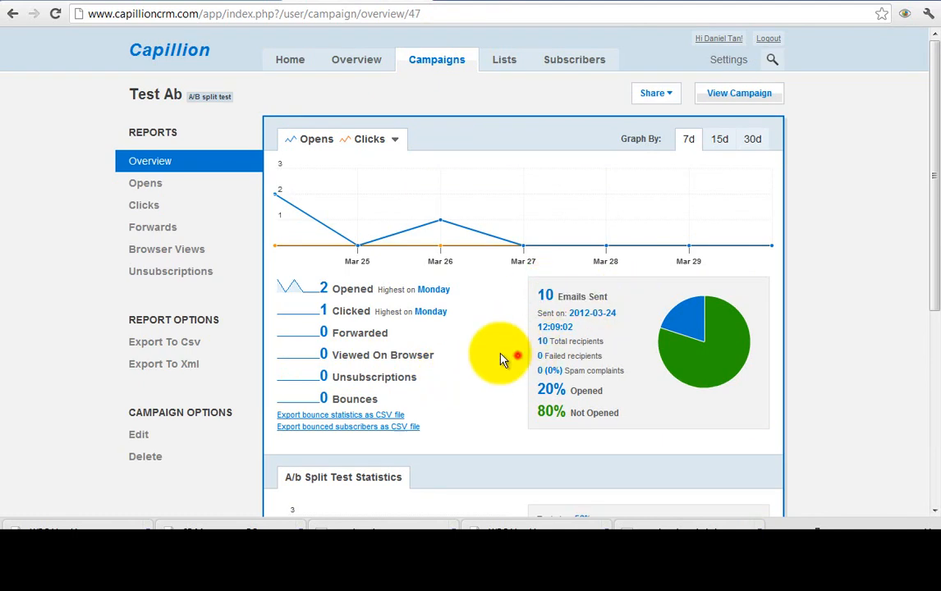
pyautogui.doubleClick(323, 287)
pyautogui.doubleClick(323, 310)
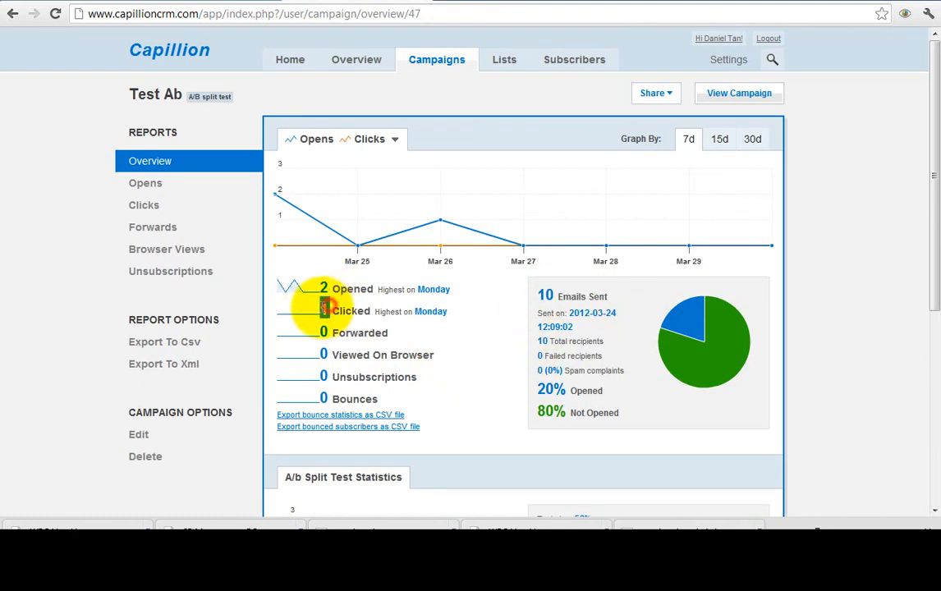
pyautogui.click(461, 355)
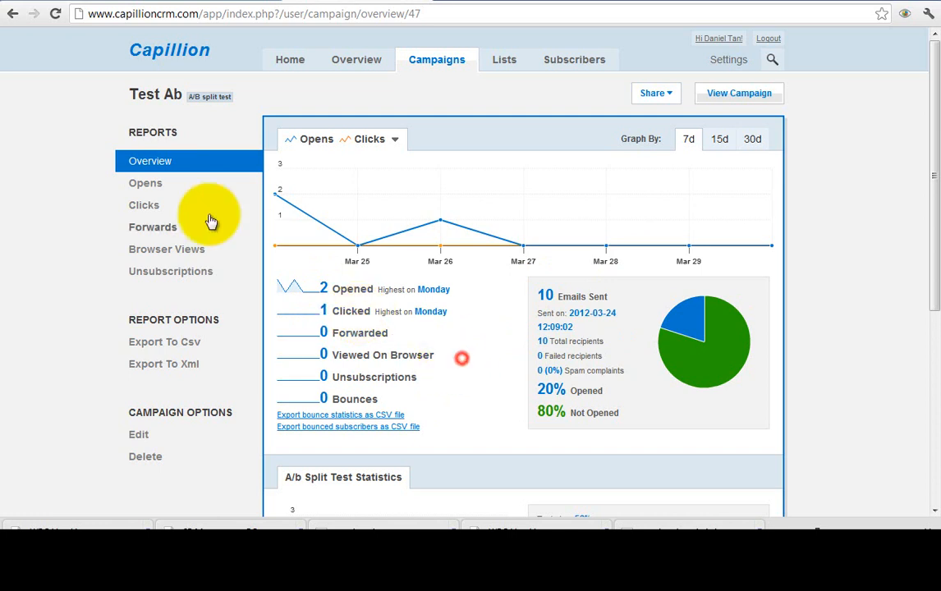
pyautogui.click(170, 185)
pyautogui.click(808, 267)
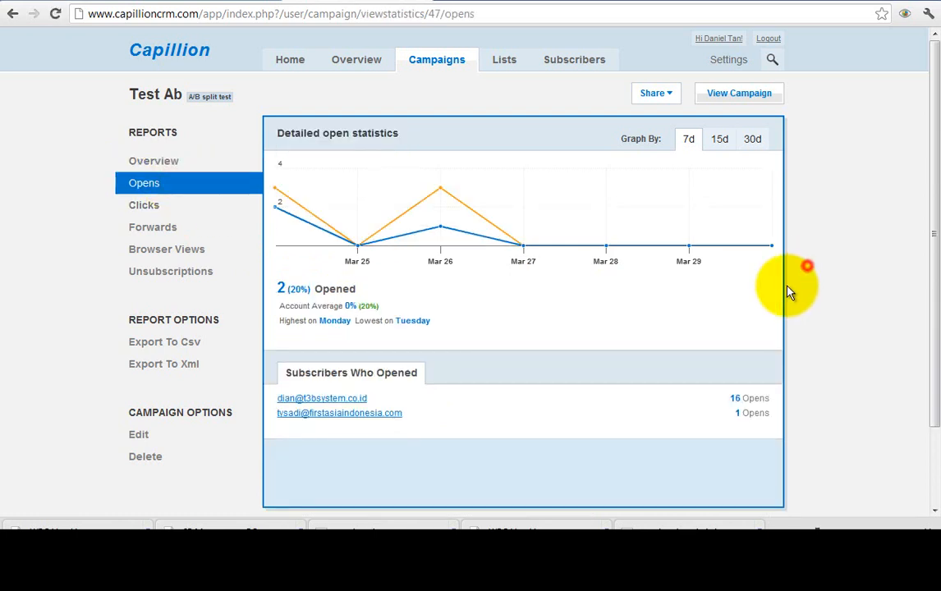
pyautogui.moveTo(467, 420); pyautogui.dragTo(257, 405)
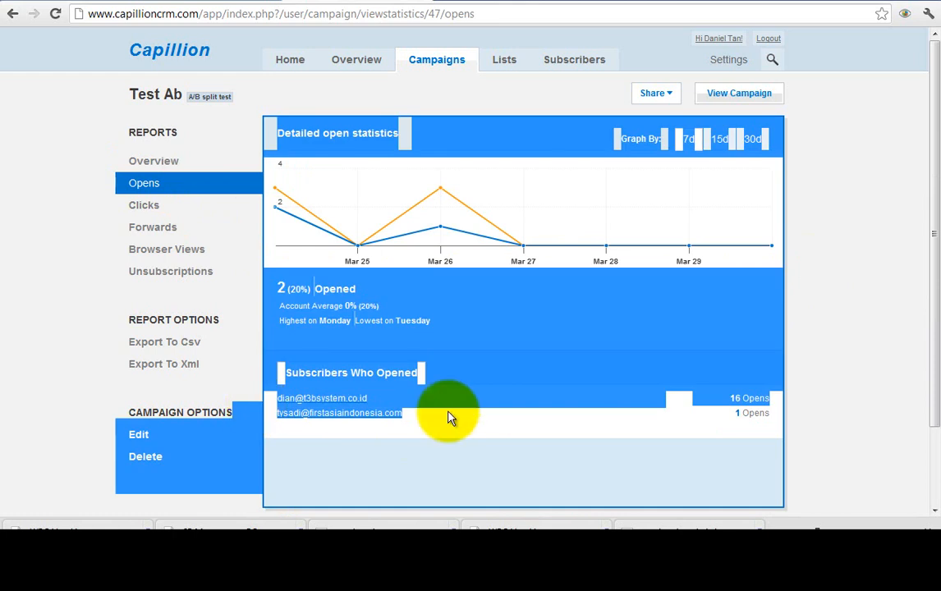
pyautogui.click(488, 418)
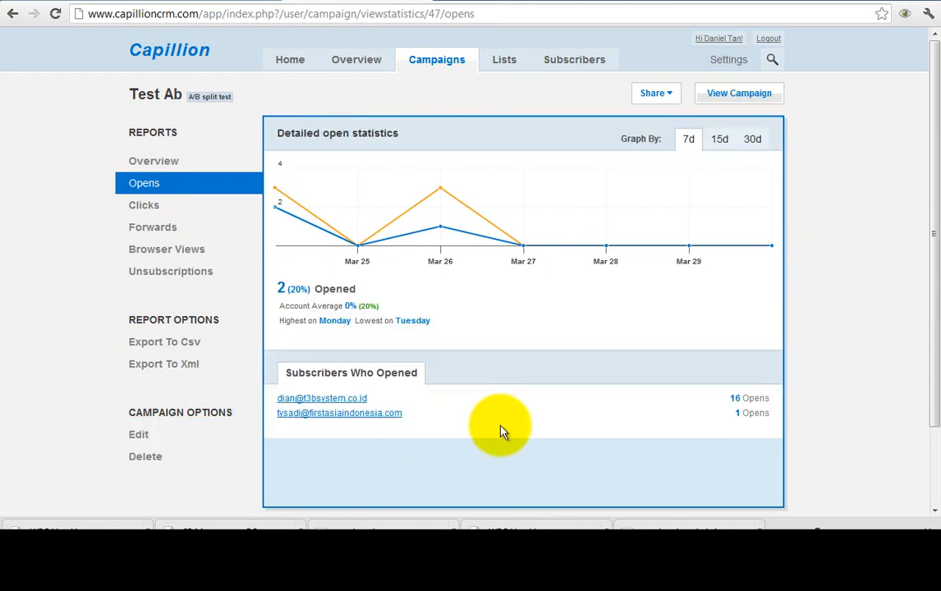
pyautogui.click(170, 163)
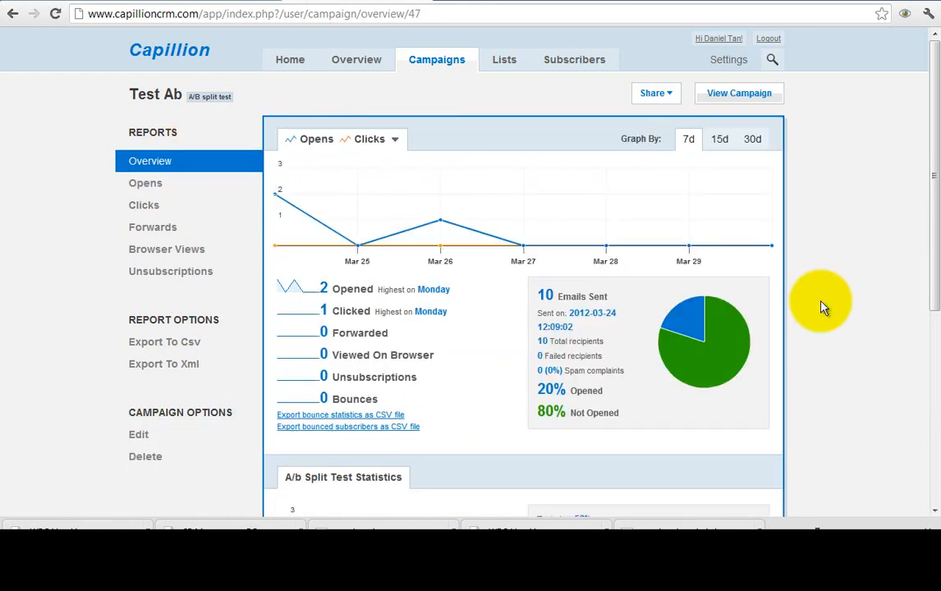